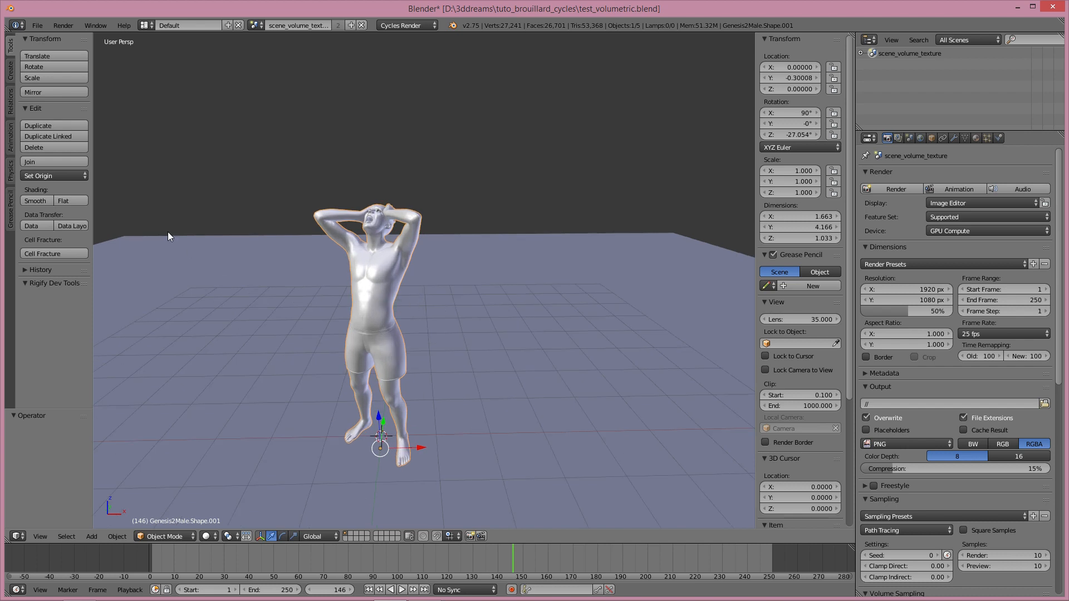
Examine the scene's figure, ground plane and camera, including the view through the camera.
left_click(11, 71)
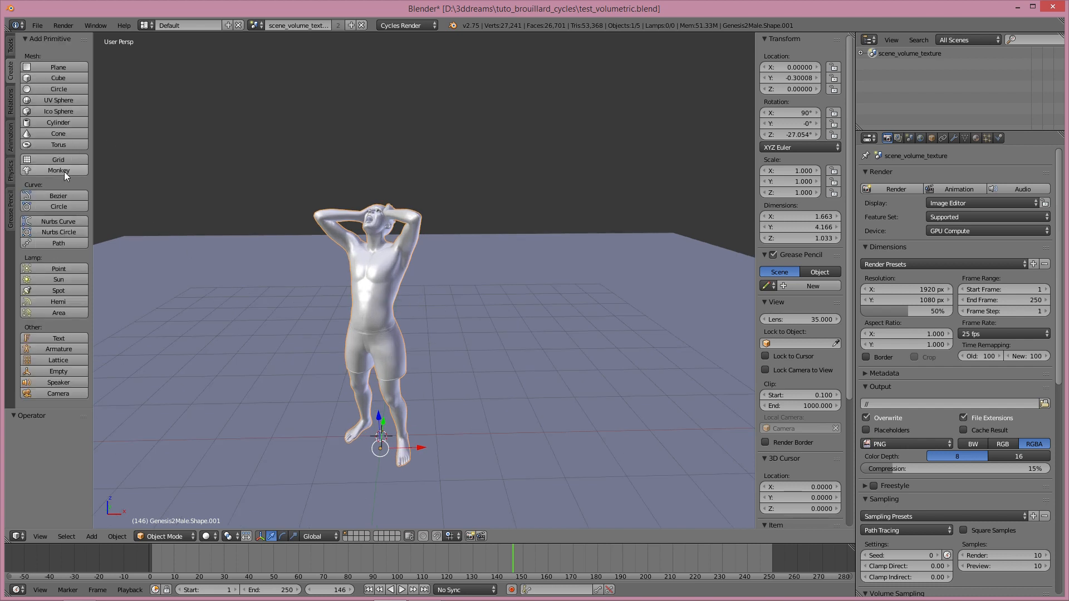
scroll(475, 353, "down", 2)
middle_click_drag(463, 347, 413, 303, "shift")
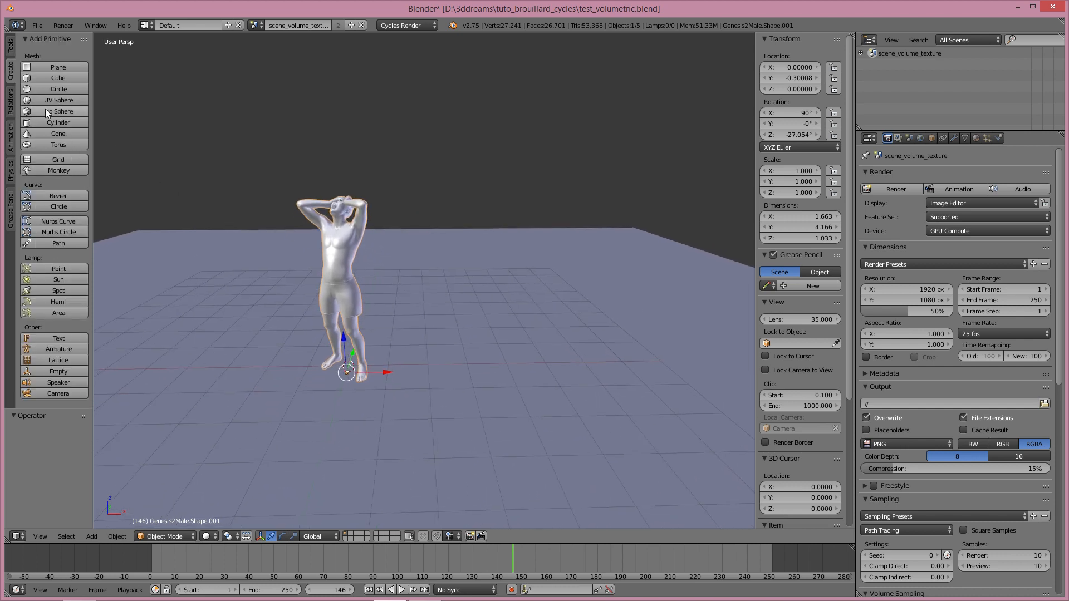
middle_click_drag(313, 351, 459, 257)
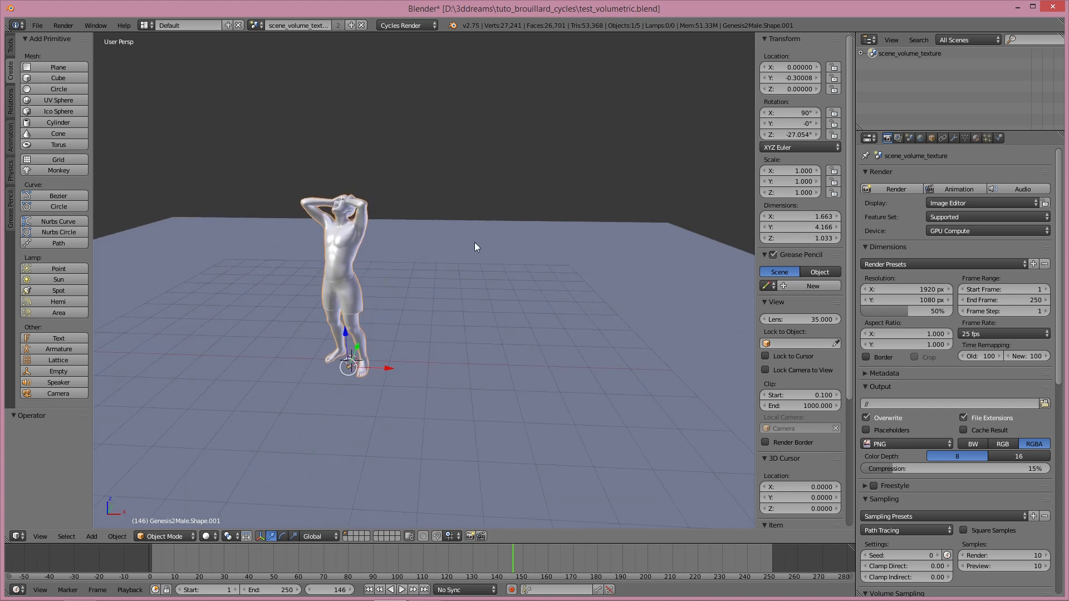
right_click(474, 243)
scroll(457, 262, "down", 8)
scroll(421, 317, "up", 3)
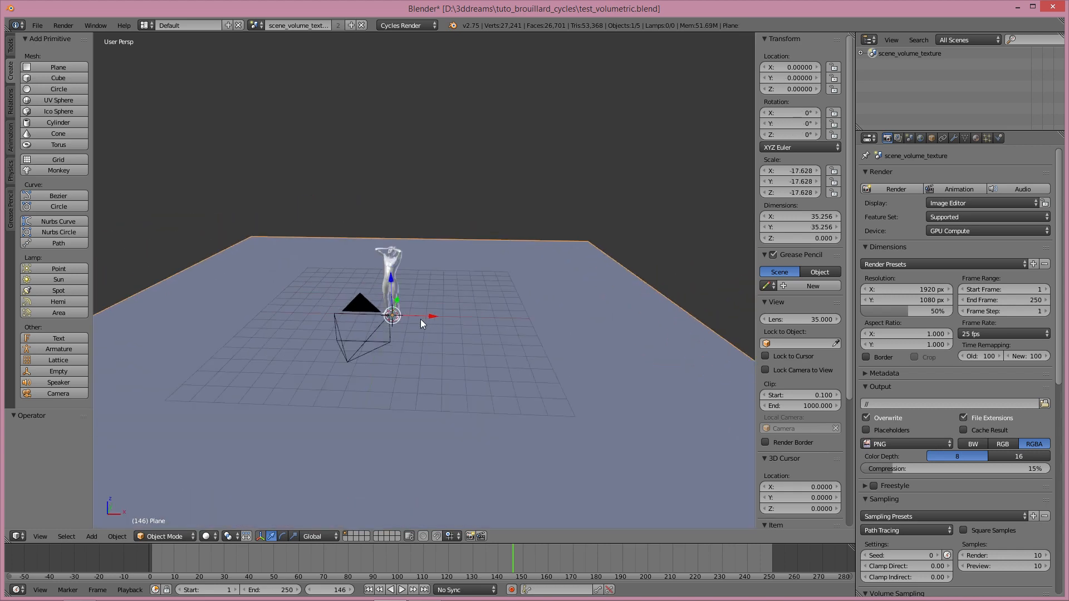
right_click(355, 346)
key("KP_0")
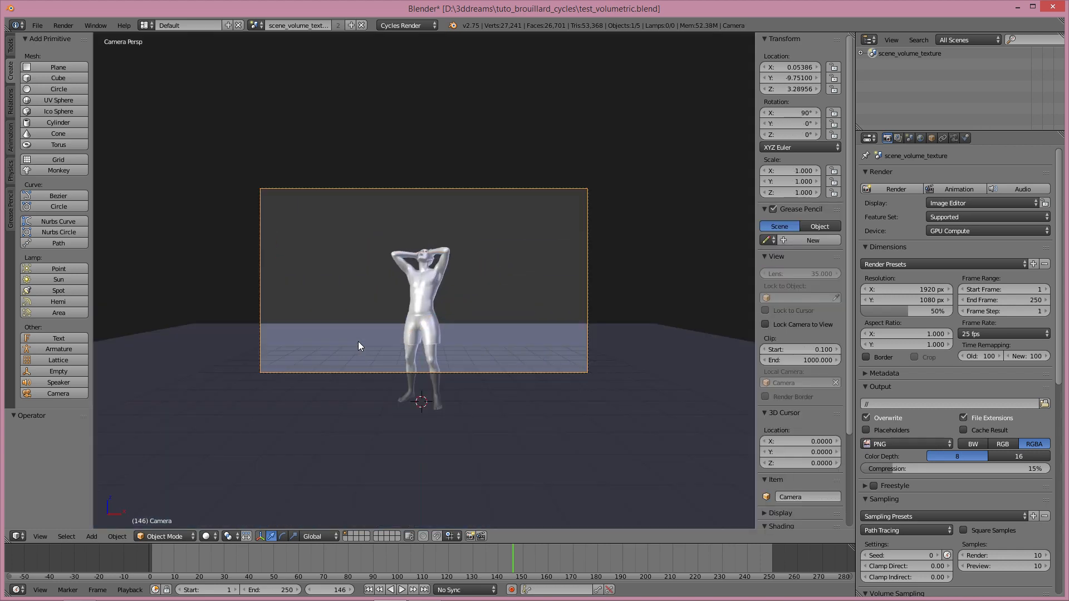
middle_click_drag(476, 308, 438, 340)
scroll(447, 322, "up", 4)
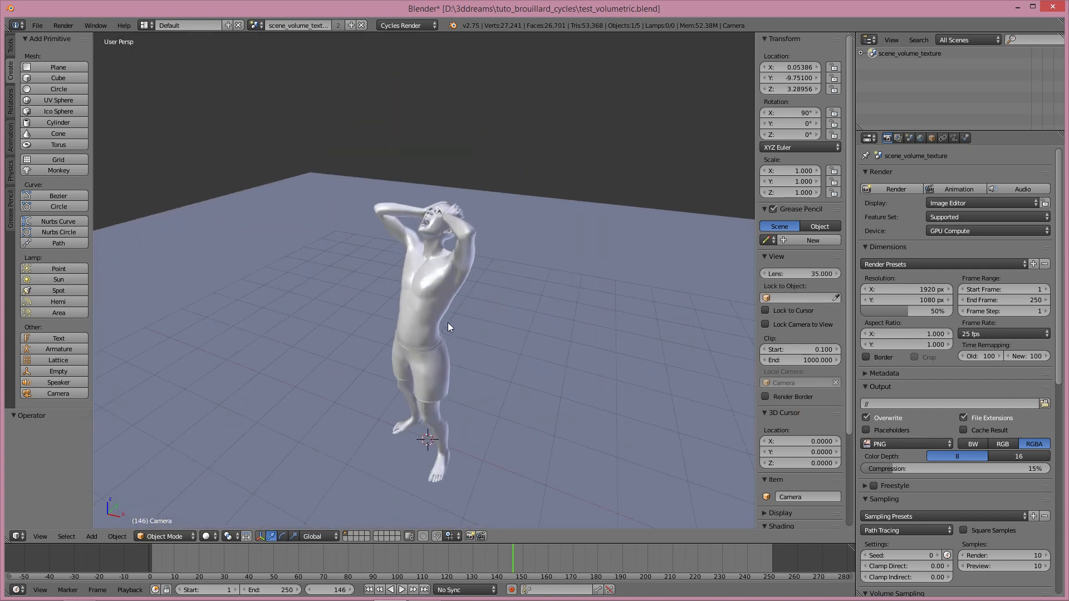
scroll(472, 321, "down", 2)
Duplicate the standing figure, move the copy to about X 5.75, Y 7.02, and check its placement through the camera.
right_click(435, 311)
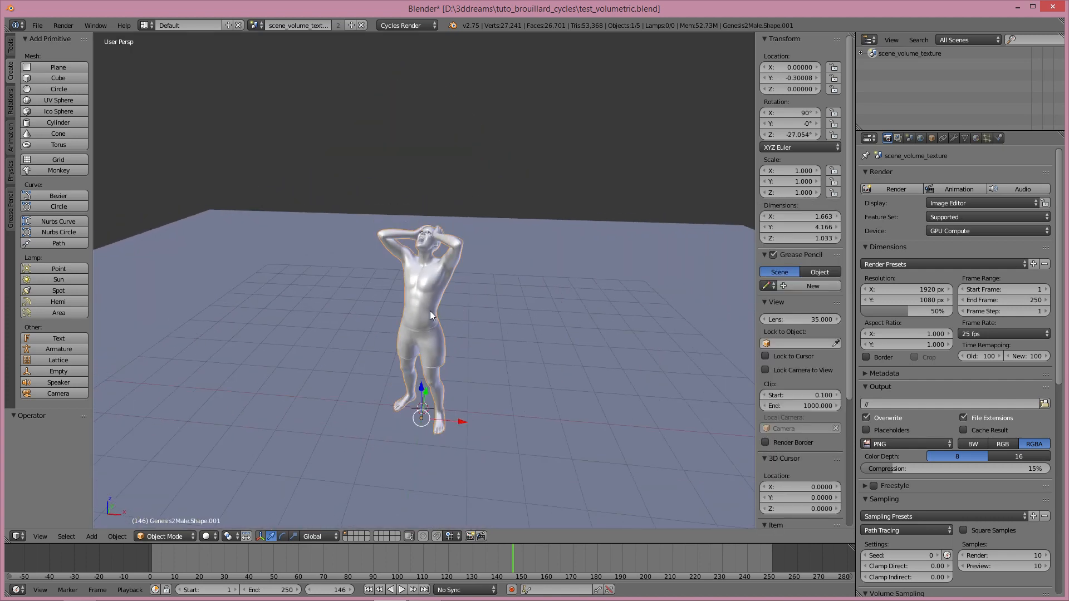
key("shift+d")
right_click(448, 292)
middle_click_drag(496, 315, 443, 347)
left_click_drag(450, 381, 611, 305)
scroll(601, 305, "down", 4)
left_click_drag(535, 283, 636, 377)
middle_click_drag(556, 330, 576, 319)
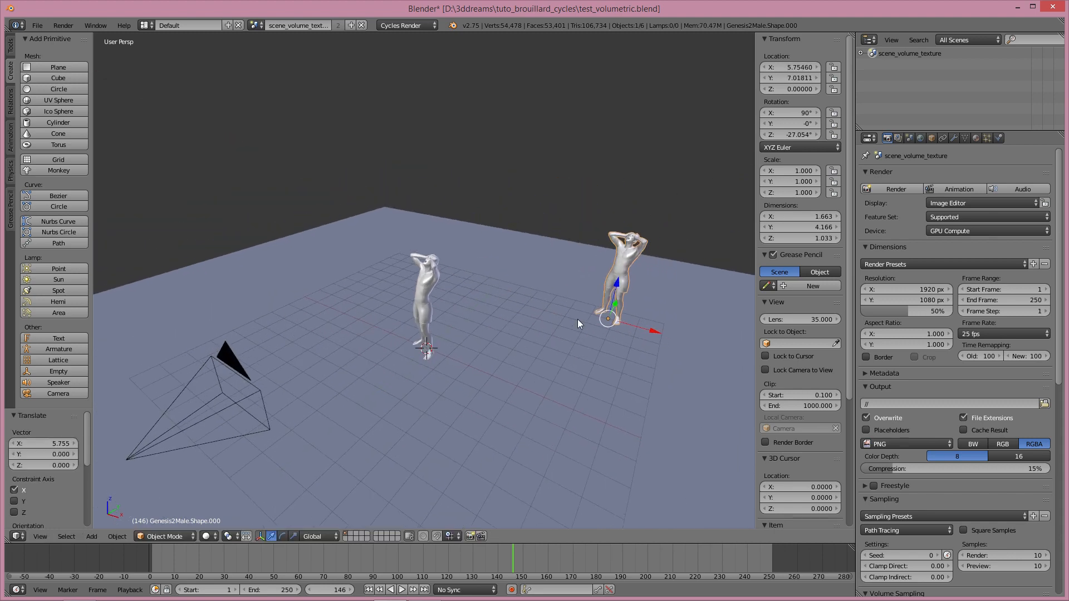
key("KP_0")
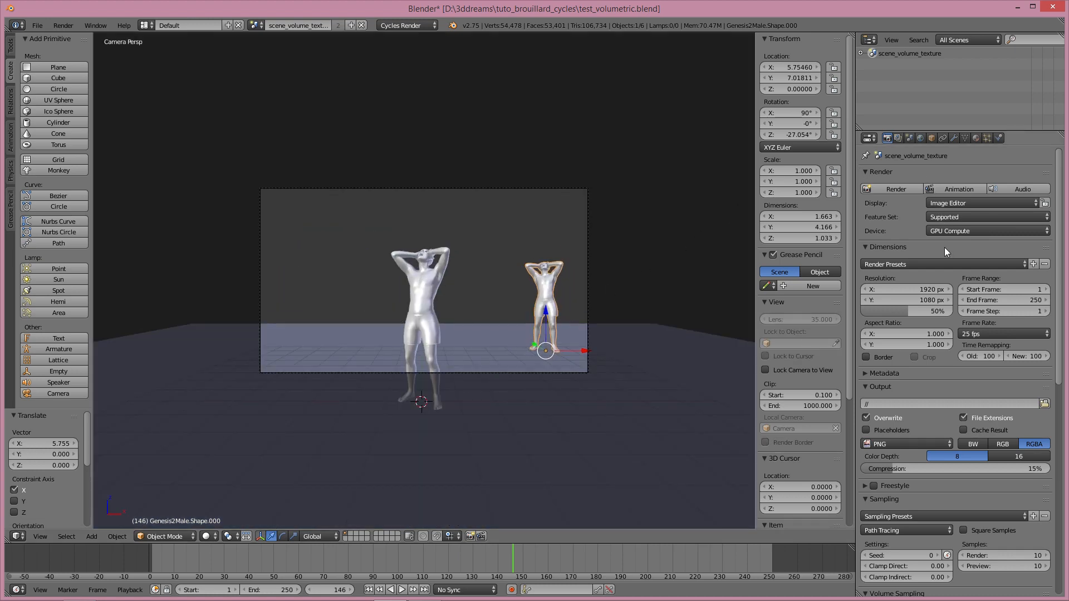
Set the render resolution to 1280 by 720 px.
left_click(923, 291)
type("1280")
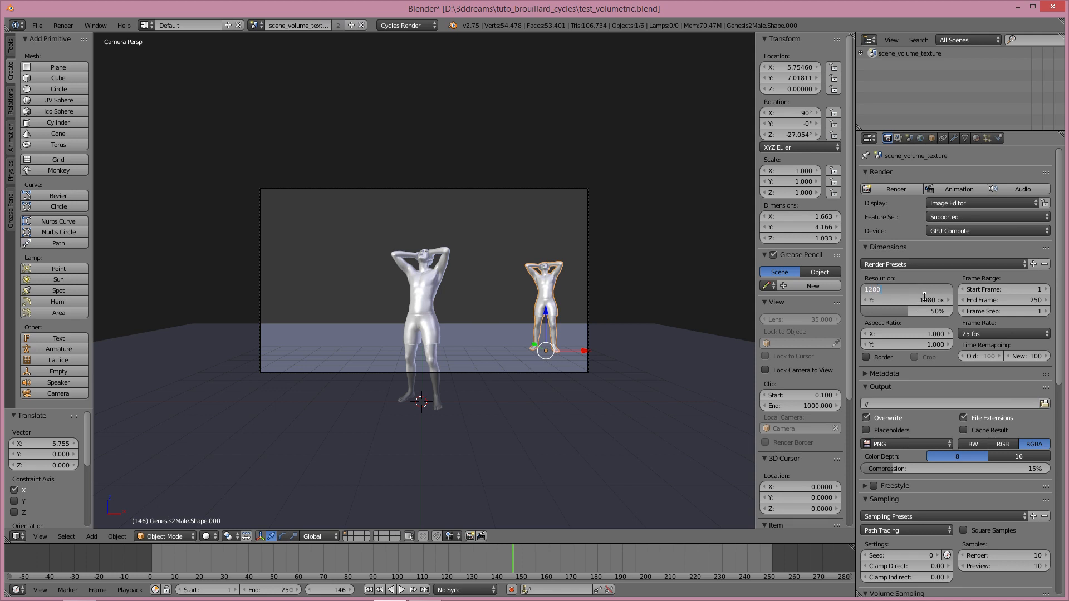
key("Tab")
type("720")
key("Return")
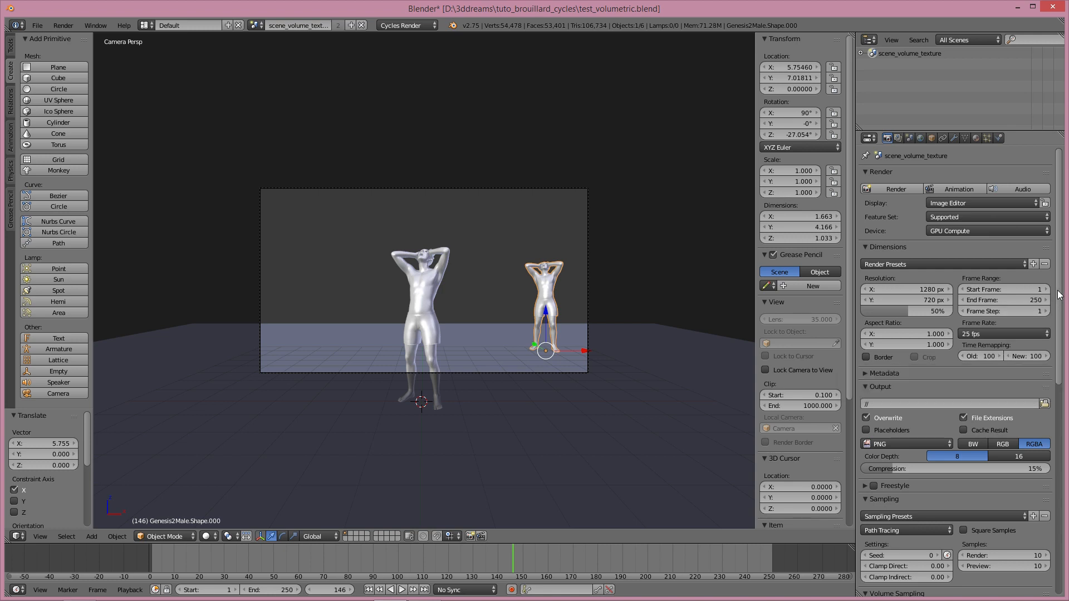
Set the number of render samples to 100.
scroll(1058, 295, "down", 5)
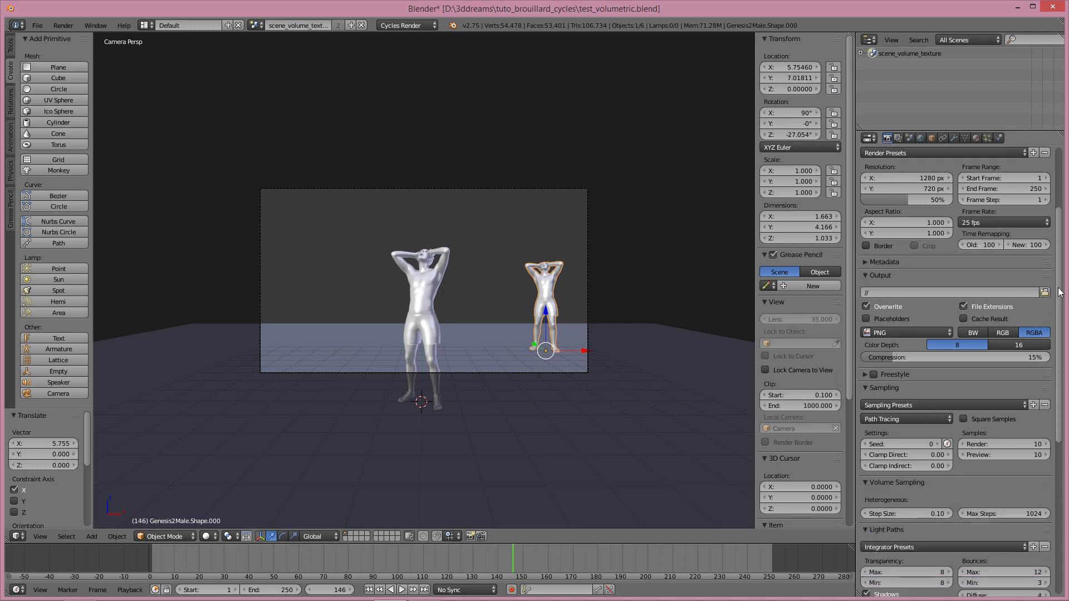
scroll(1059, 292, "down", 2)
left_click(1030, 398)
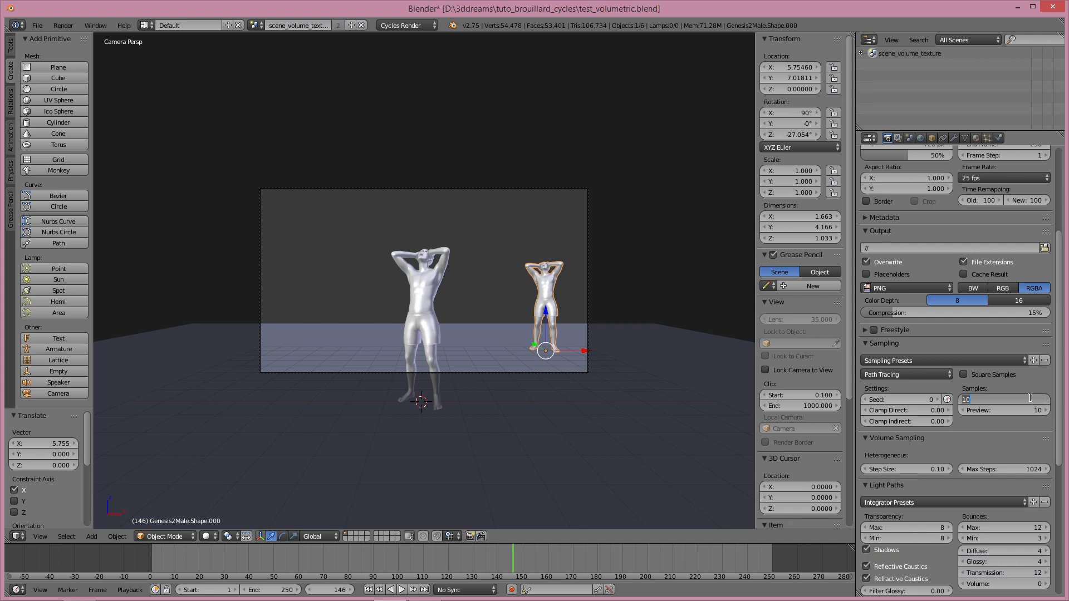
type("100")
key("Return")
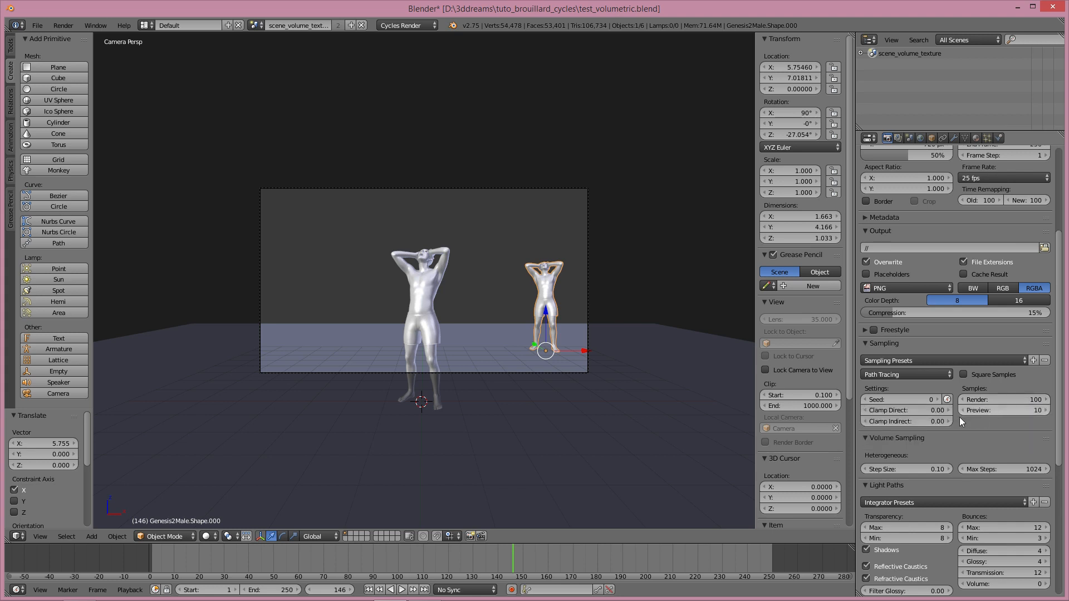
Set the volume sampling step size to 0.6.
left_click(933, 470)
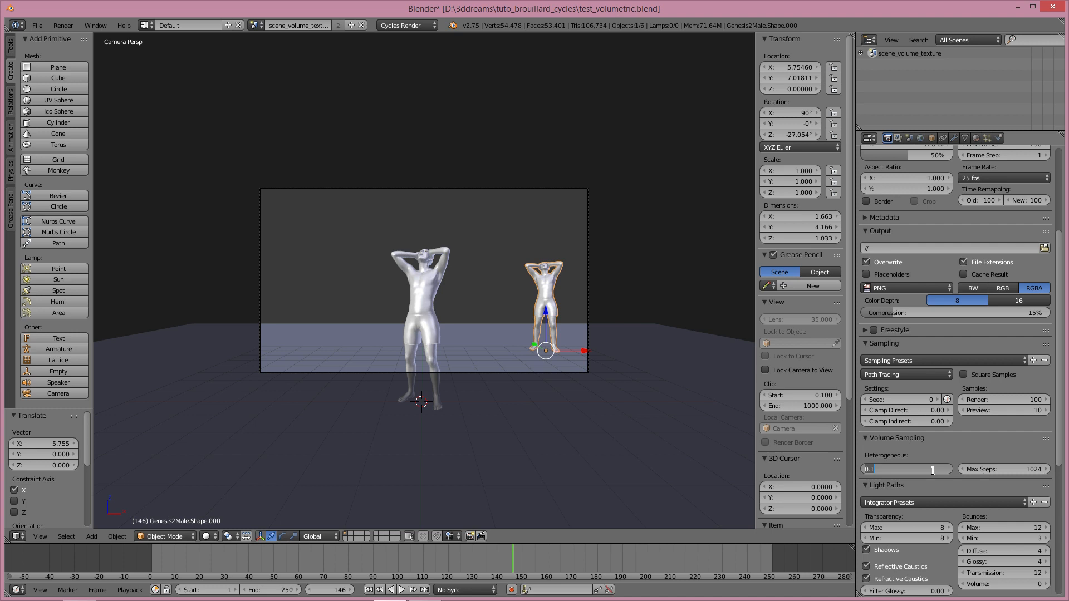
type("0.6")
key("Return")
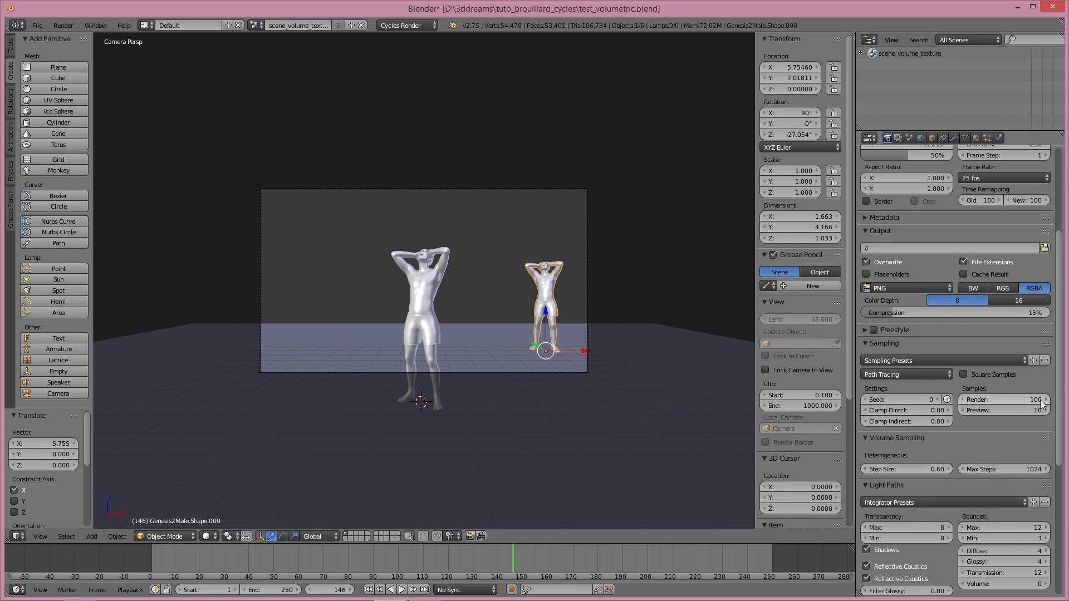
Set the maximum light bounces to 5.
scroll(1039, 400, "down", 2)
scroll(1039, 399, "down", 1)
scroll(1040, 403, "down", 2)
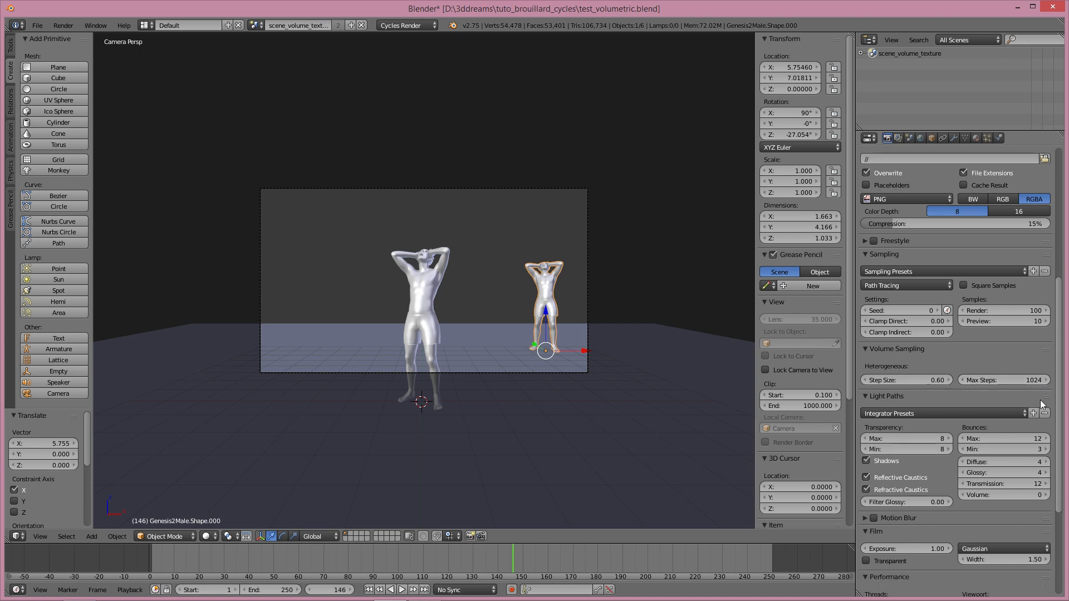
left_click(1021, 416)
type("5")
key("Return")
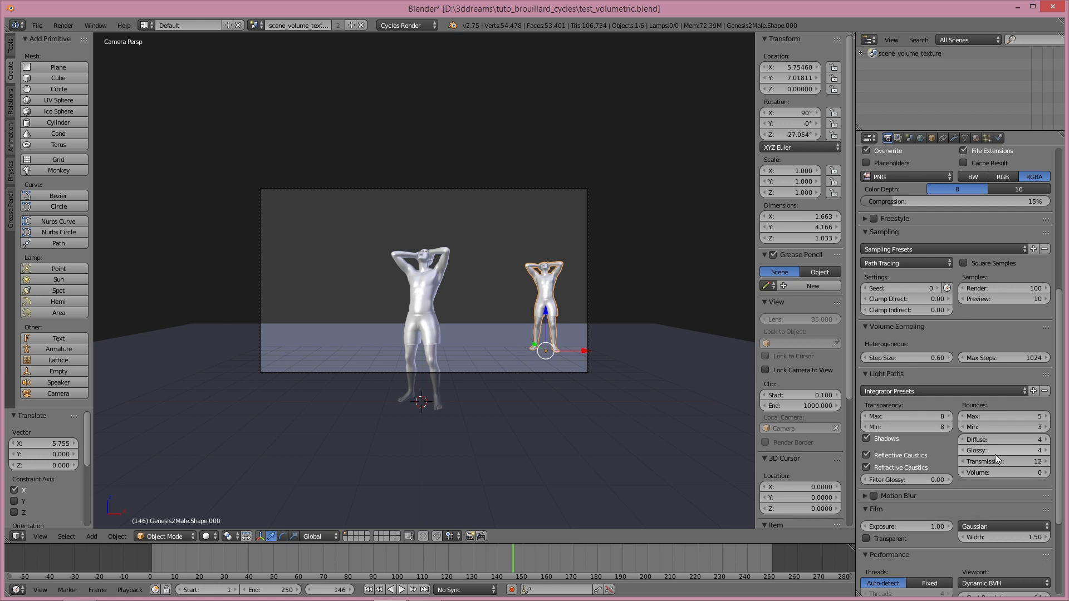
Review the performance settings and choose GPU Compute as the render device.
scroll(963, 465, "down", 3)
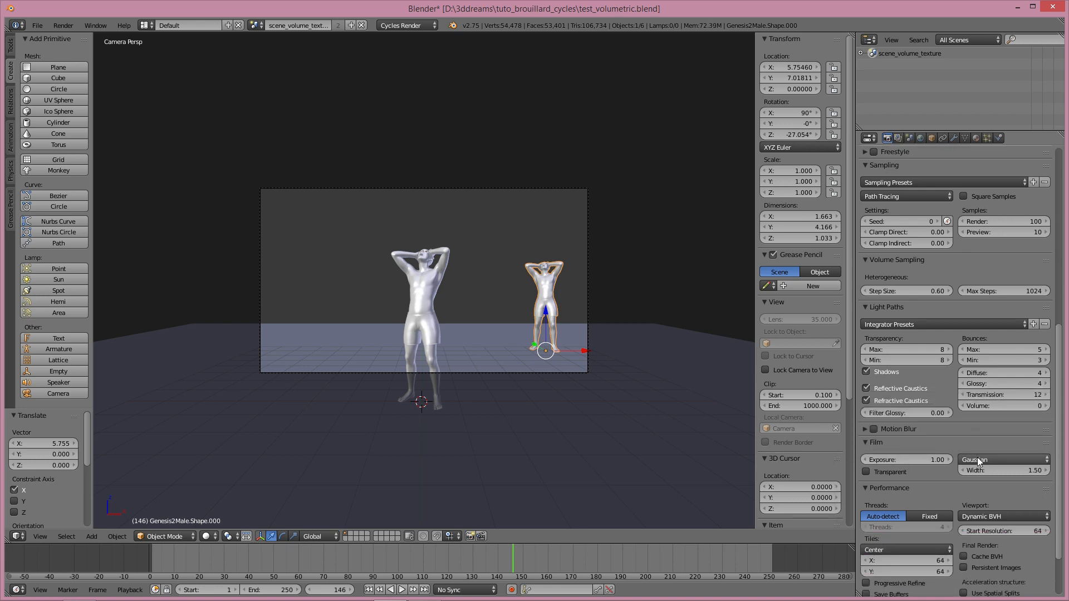
scroll(978, 455, "down", 3)
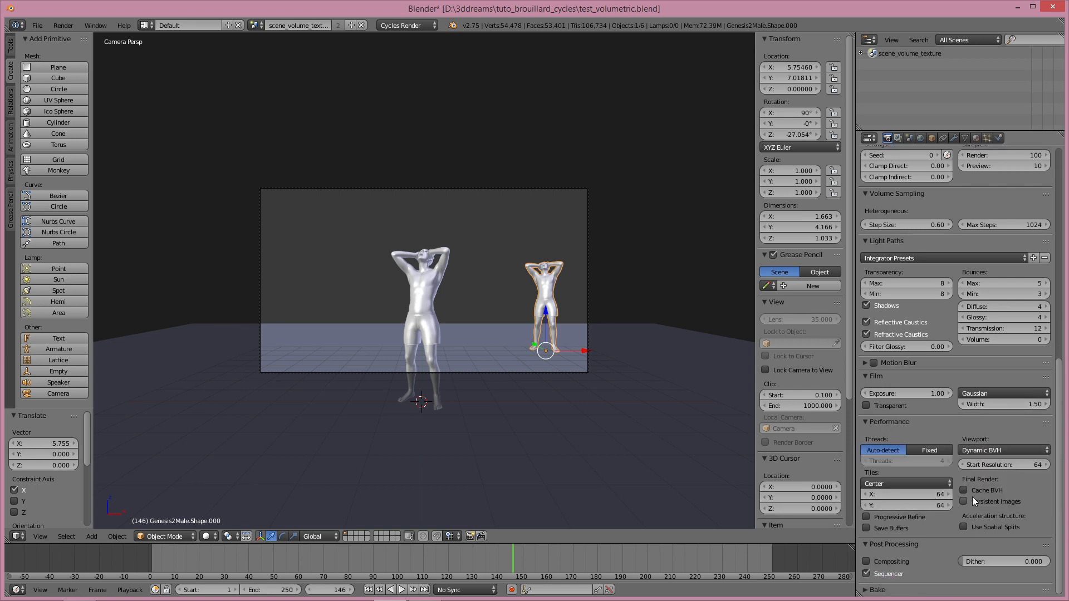
scroll(951, 475, "up", 18)
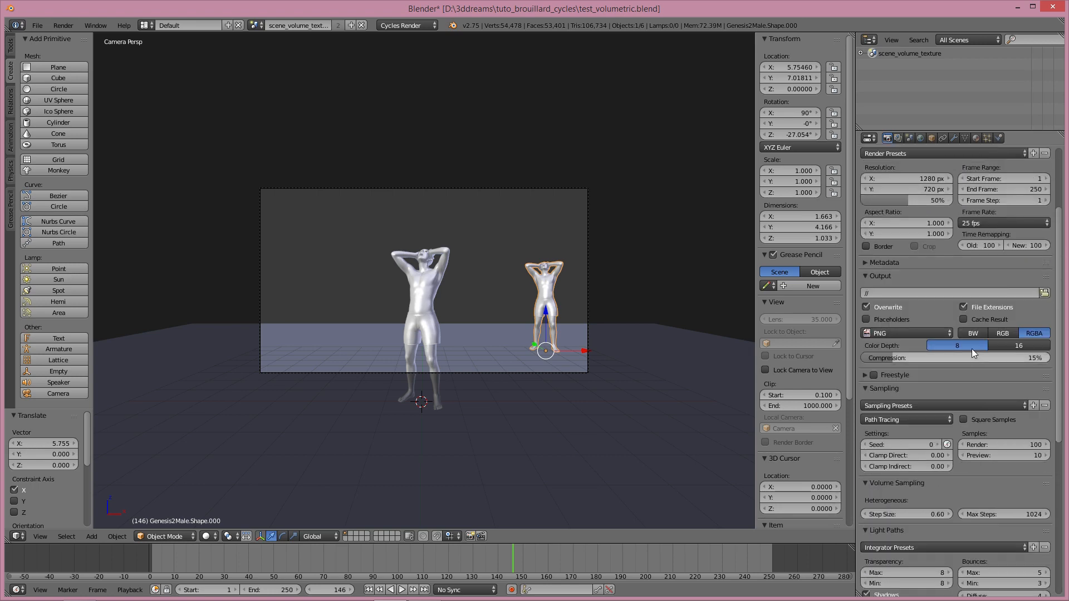
left_click(937, 229)
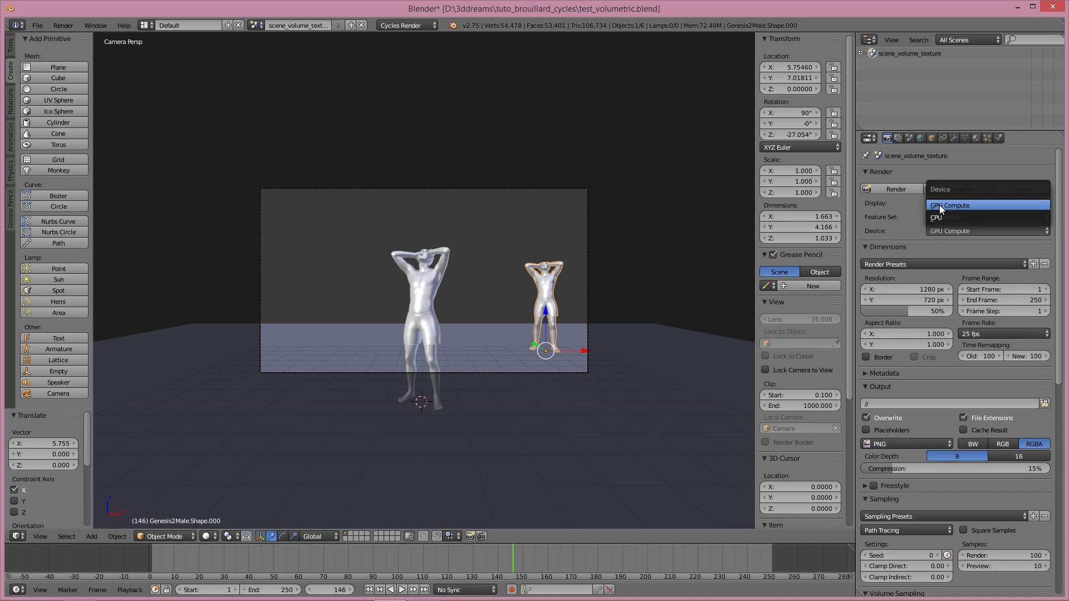
left_click(939, 205)
Set the render tile size to 256 by 256.
scroll(946, 359, "down", 8)
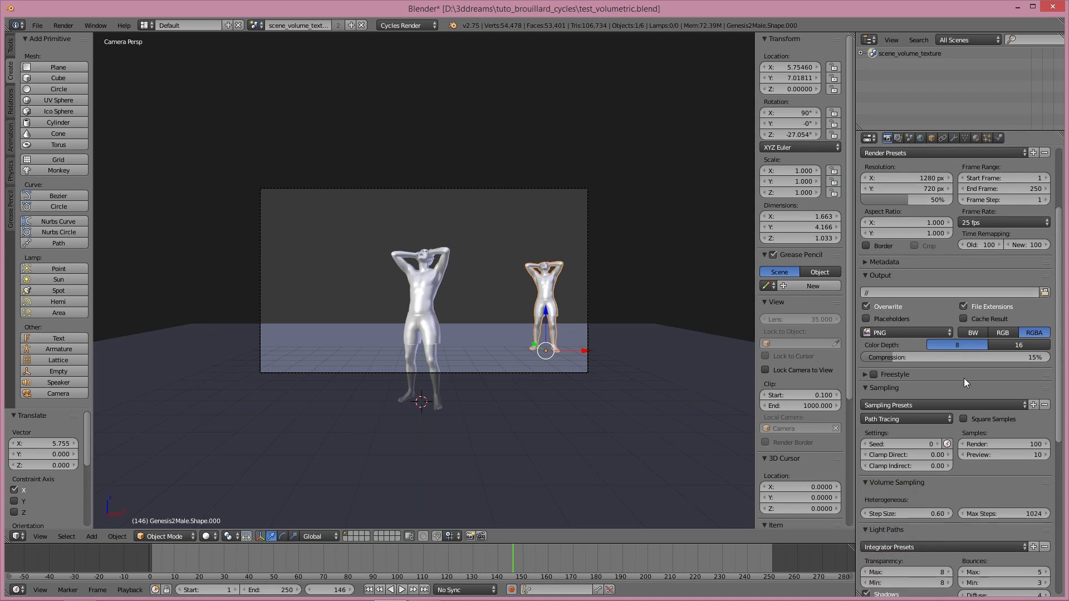
scroll(969, 382, "down", 4)
scroll(968, 382, "down", 3)
left_click(933, 493)
type("256")
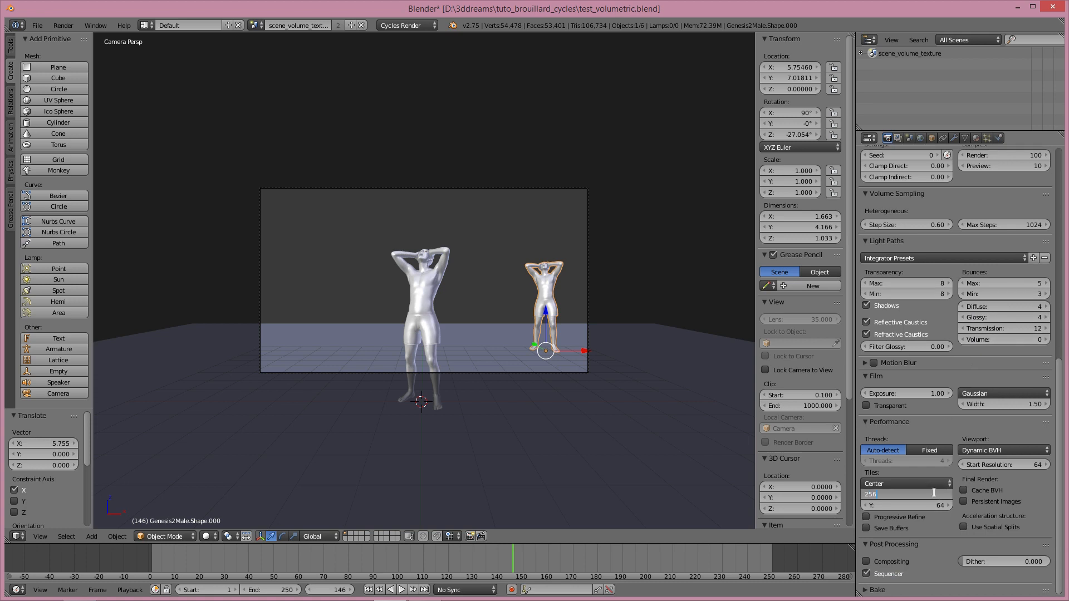
left_click(939, 505)
type("2")
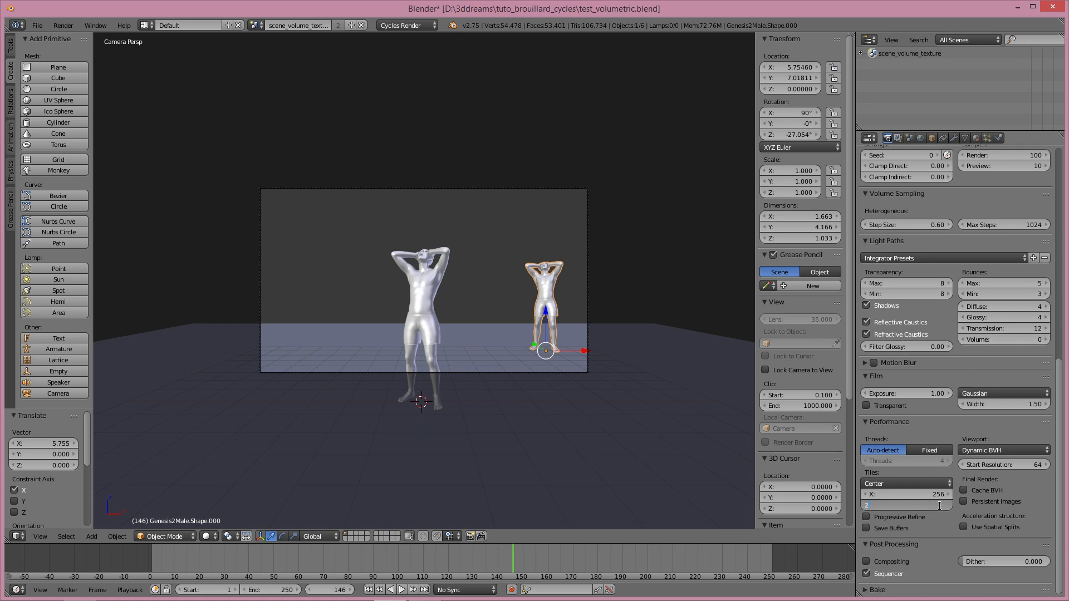
type("56")
key("Return")
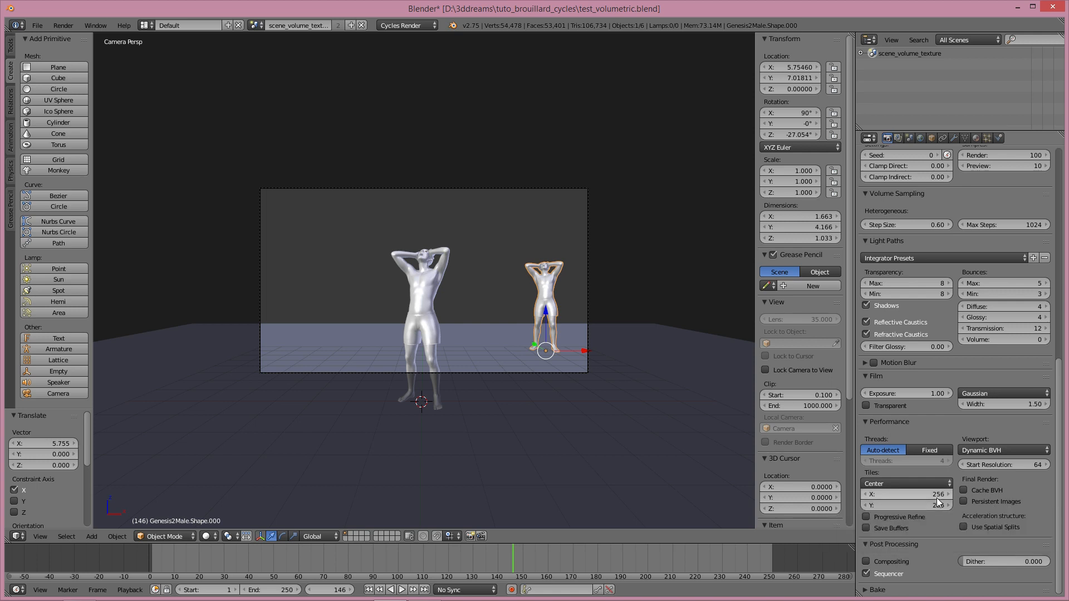
scroll(937, 498, "up", 4)
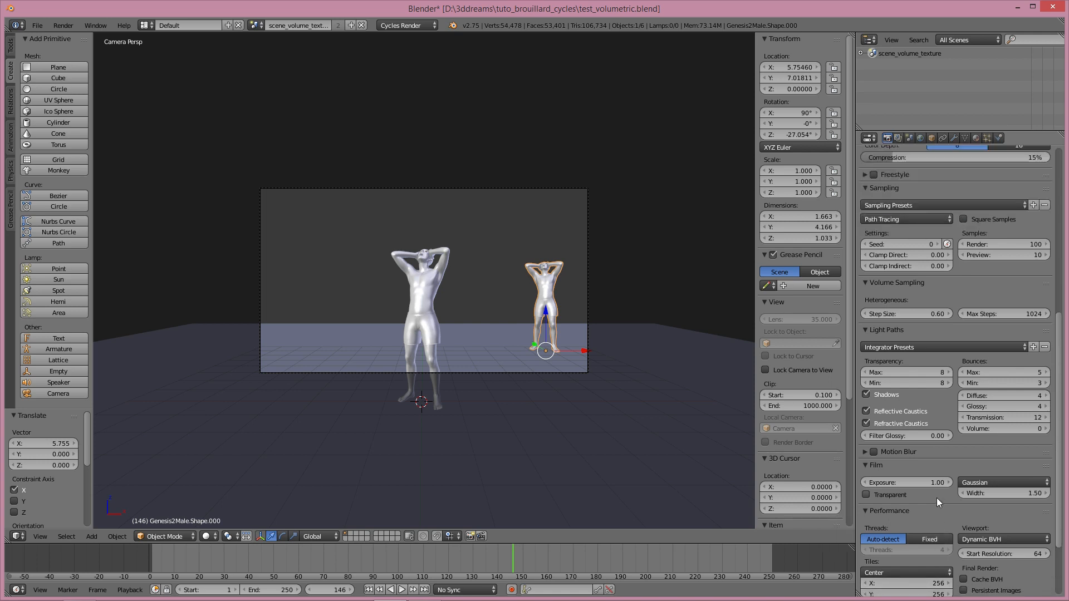
scroll(937, 497, "up", 4)
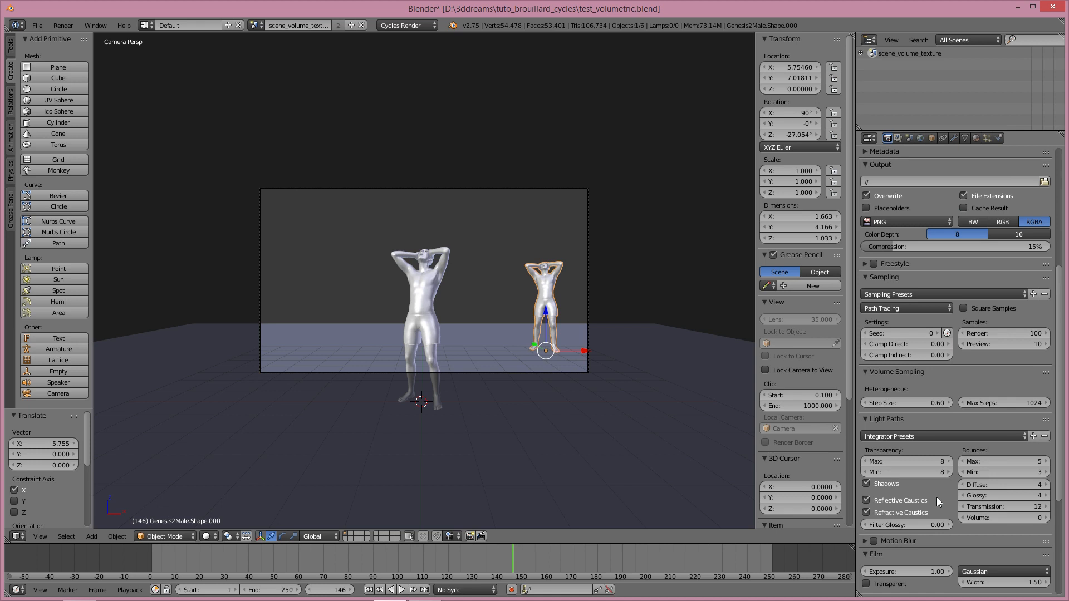
scroll(937, 500, "up", 4)
scroll(937, 497, "up", 6)
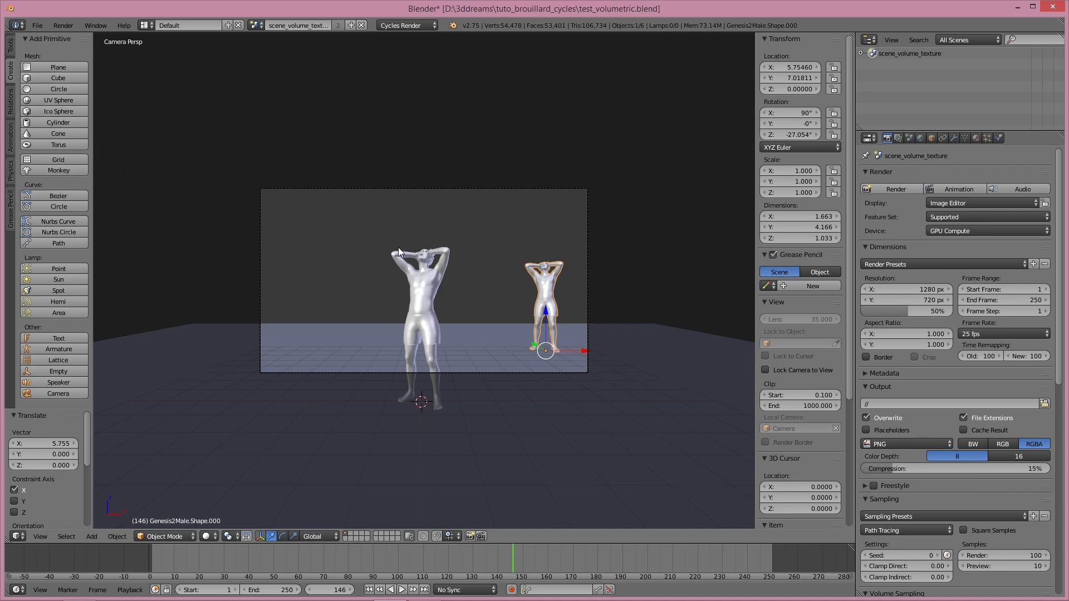
Add a spot lamp and raise it above the front figure to about Z 9.16.
left_click(58, 291)
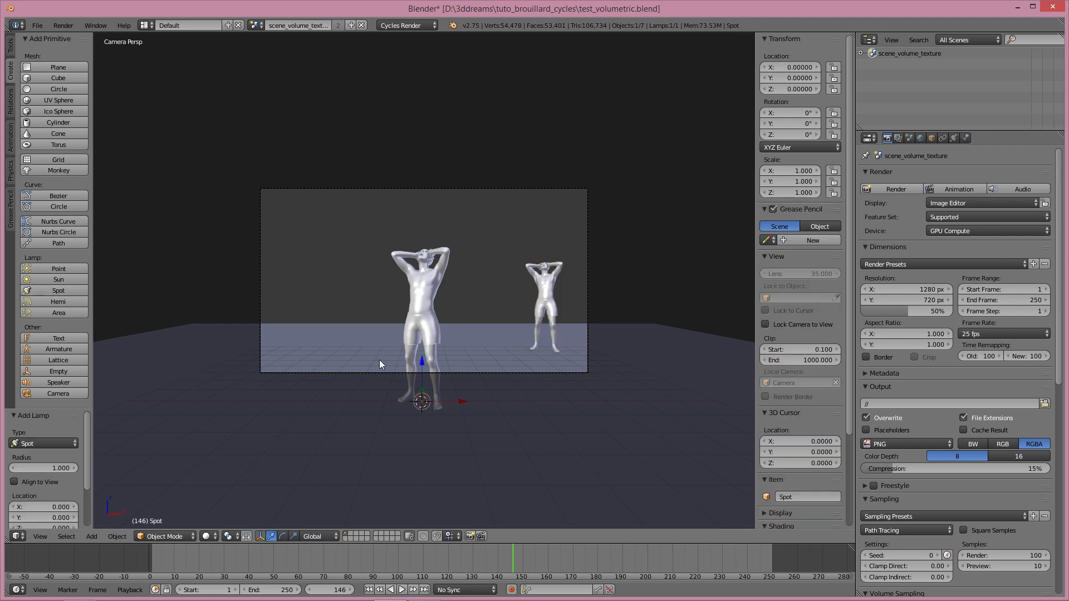
left_click_drag(430, 368, 423, 154)
middle_click_drag(423, 153, 423, 186)
left_click_drag(423, 187, 428, 111)
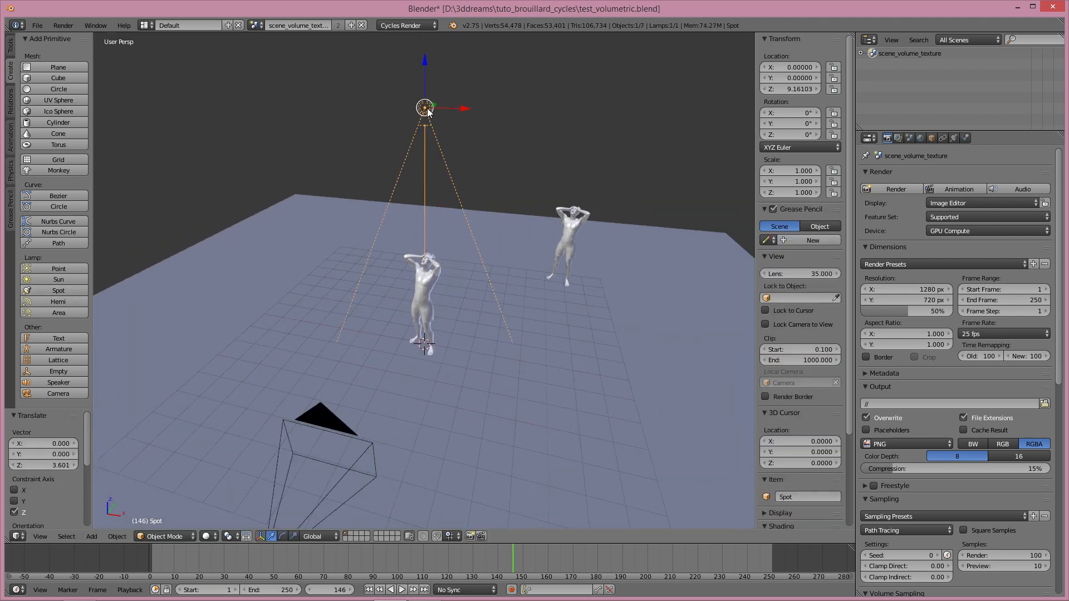
Rotate the spot lamp about -25° around Y and move it along X to about -2.5.
left_click(283, 536)
middle_click_drag(449, 319, 473, 310)
left_click_drag(454, 86, 443, 69)
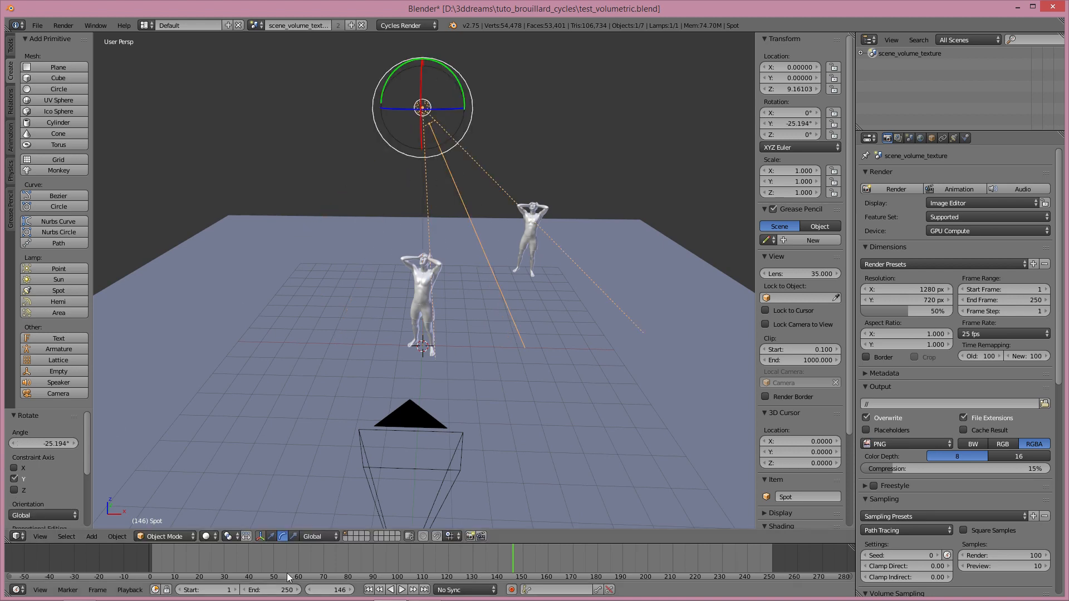
left_click(271, 536)
left_click_drag(448, 107, 382, 124)
Move the duplicated figure about -2.14 along the Y axis, closer to the camera.
right_click(524, 262)
middle_click_drag(563, 274, 629, 303)
left_click_drag(640, 299, 616, 320)
Widen the spot lamp's cone by setting its Spot Shape size to 74°.
right_click(368, 97)
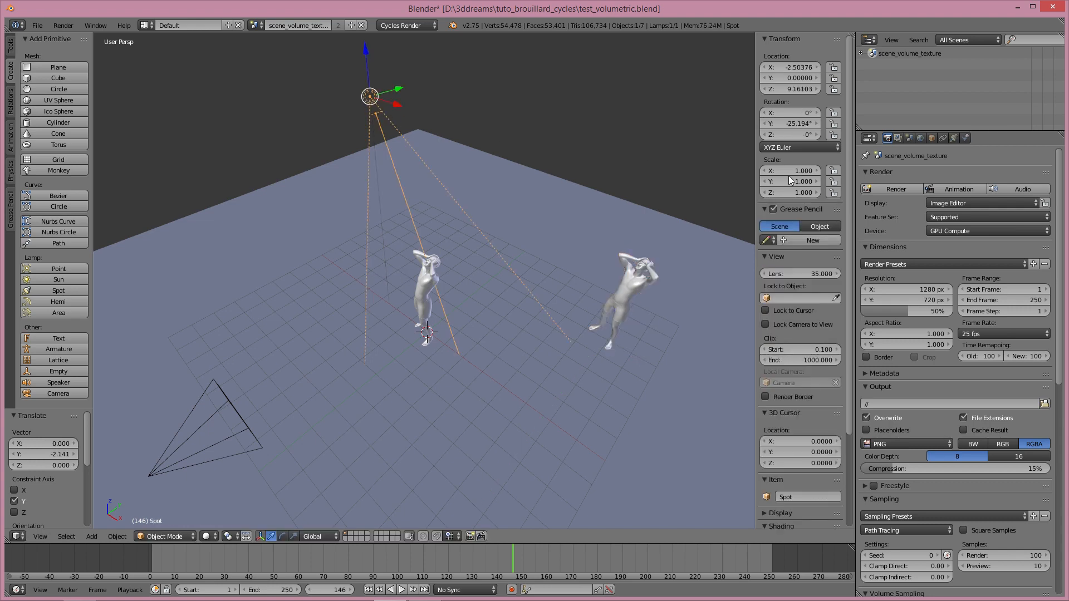
left_click(952, 138)
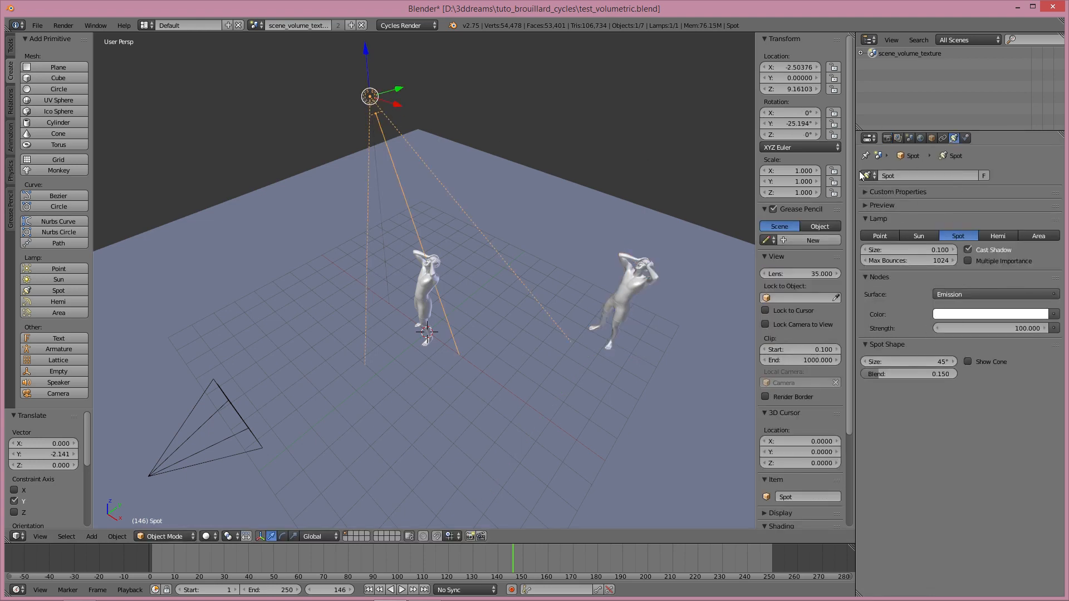
left_click_drag(856, 161, 454, 165)
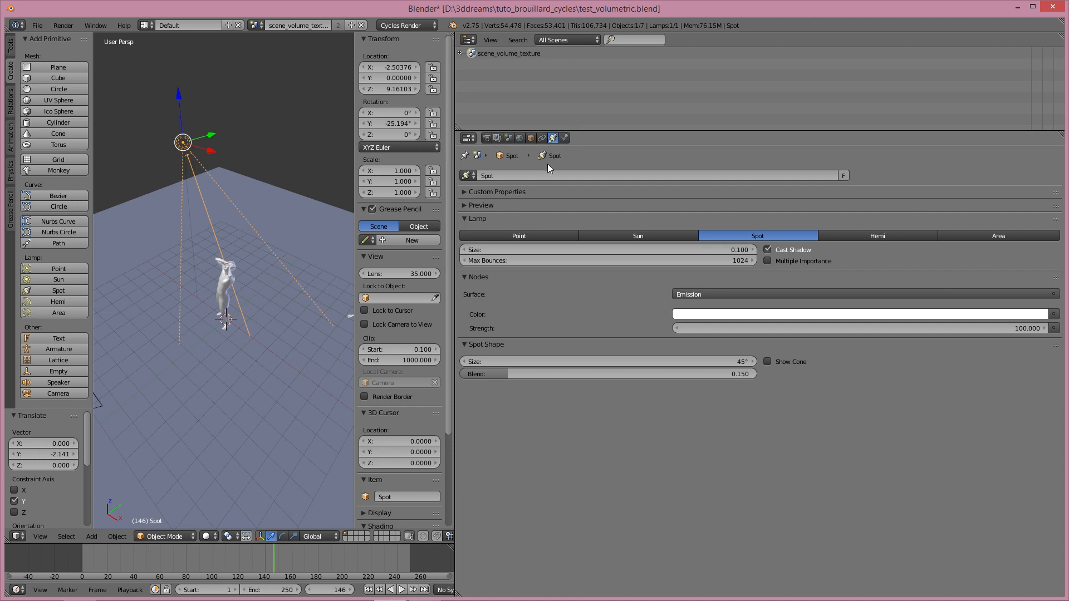
left_click_drag(657, 362, 696, 362)
middle_click_drag(248, 311, 274, 292)
scroll(278, 293, "down", 3)
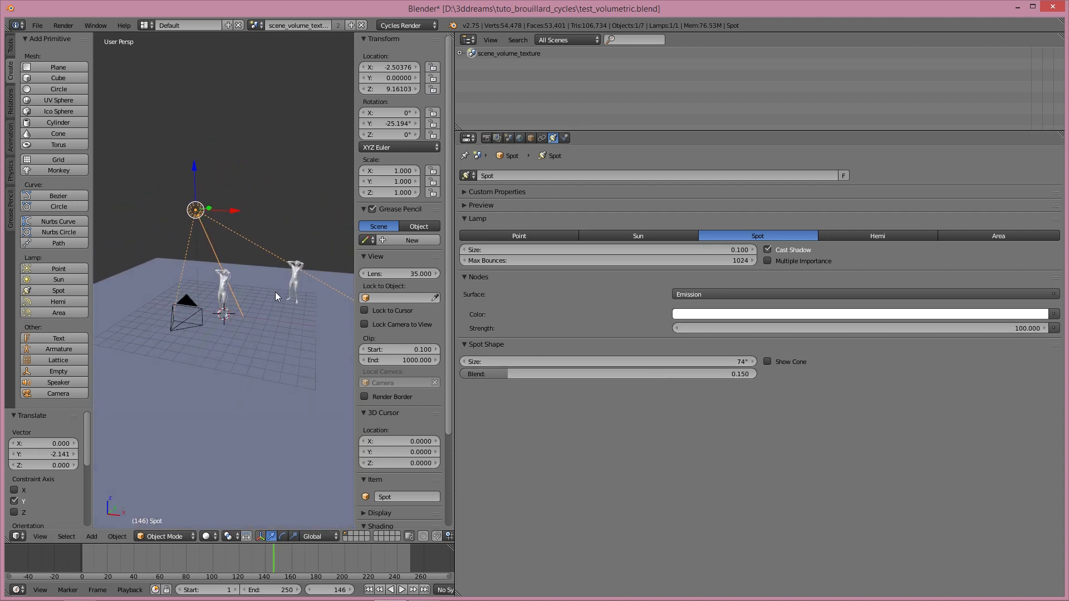
scroll(275, 293, "up", 3)
Set the spot lamp's emission strength to 5000 and restore the wide 3D view.
left_click(901, 328)
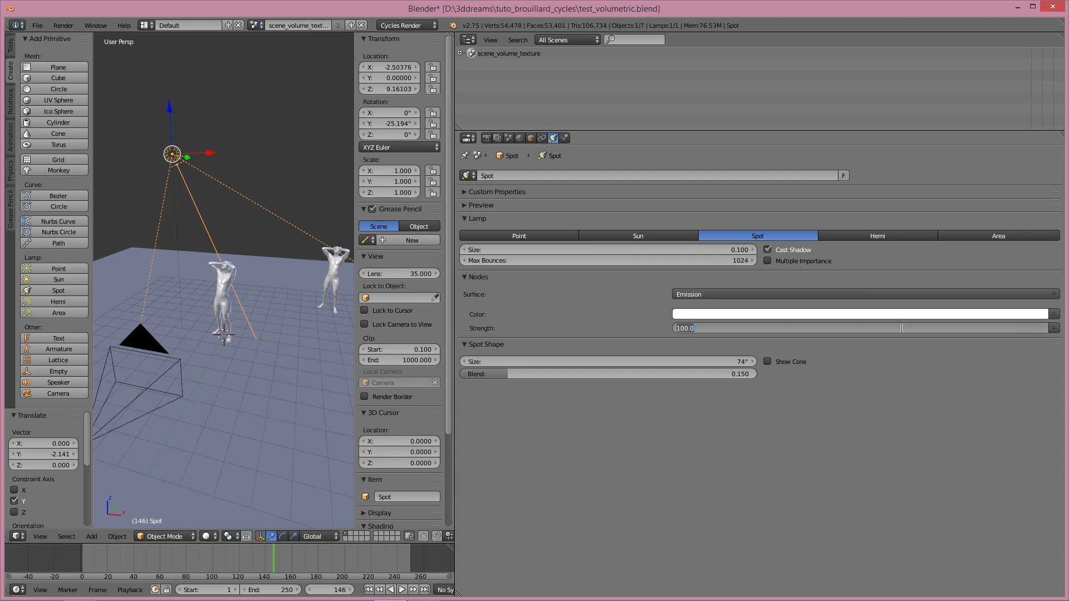
type("500")
key("Return")
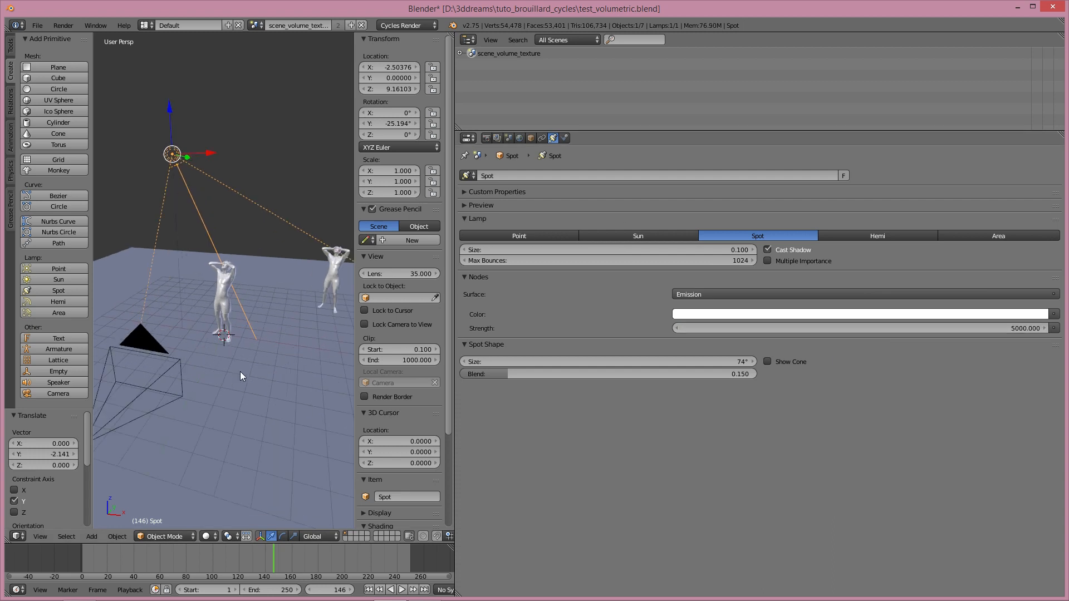
left_click_drag(456, 292, 814, 295)
Preview the spot lamp's lighting on both figures in Rendered viewport shading and return to Solid shading.
left_click(211, 536)
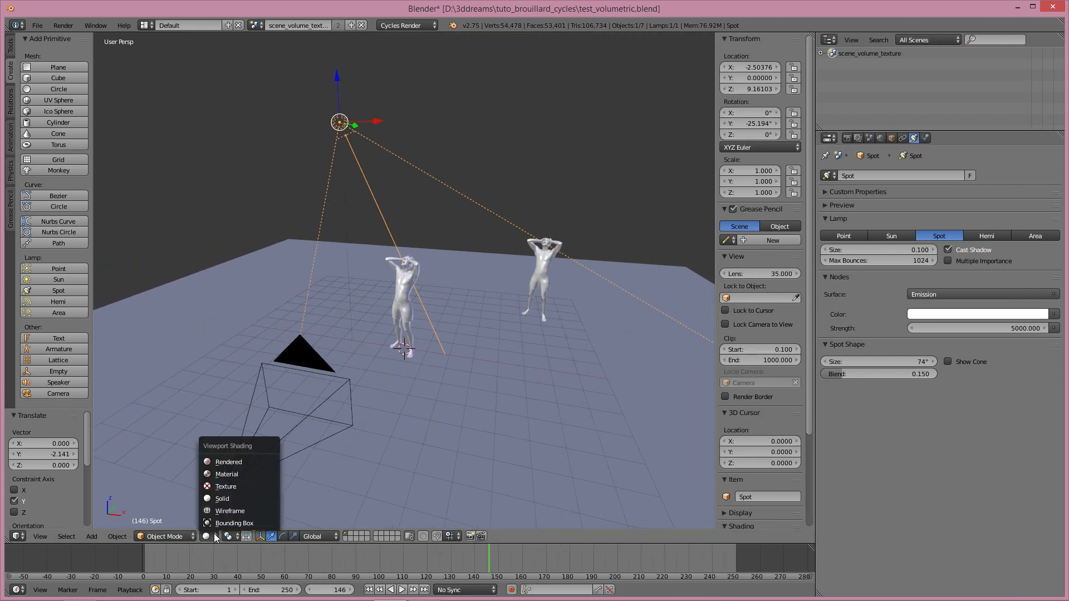
left_click(230, 462)
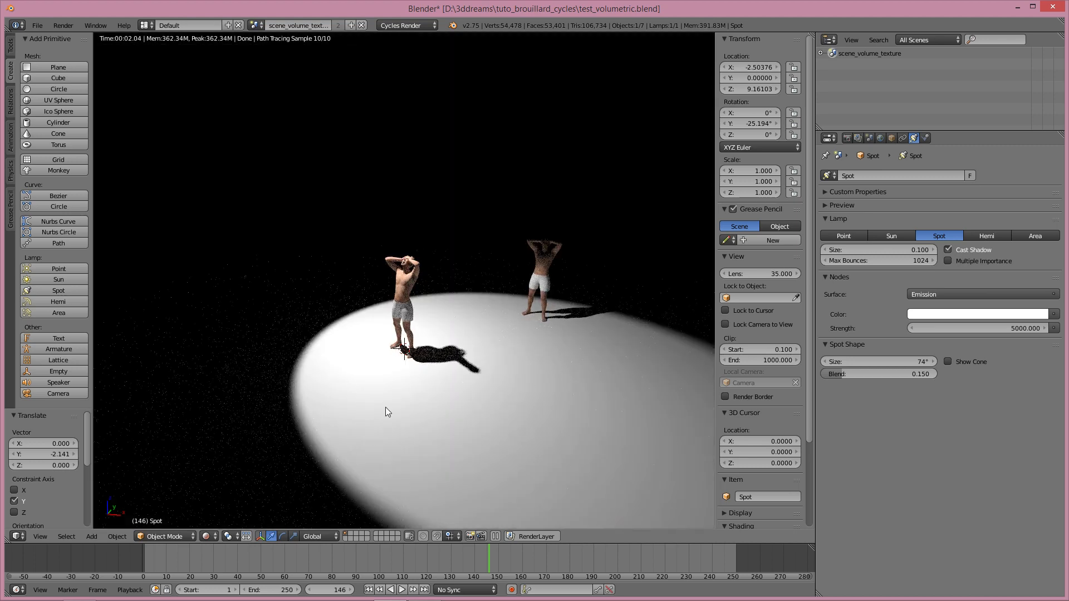
middle_click_drag(386, 406, 405, 409)
scroll(403, 409, "down", 1)
scroll(428, 410, "up", 1)
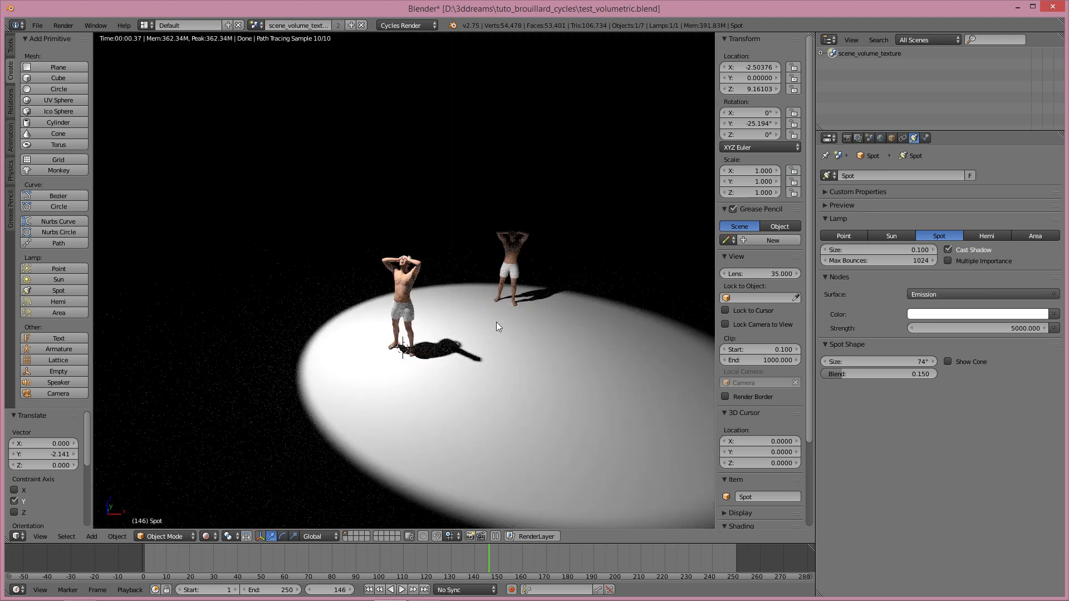
left_click(207, 536)
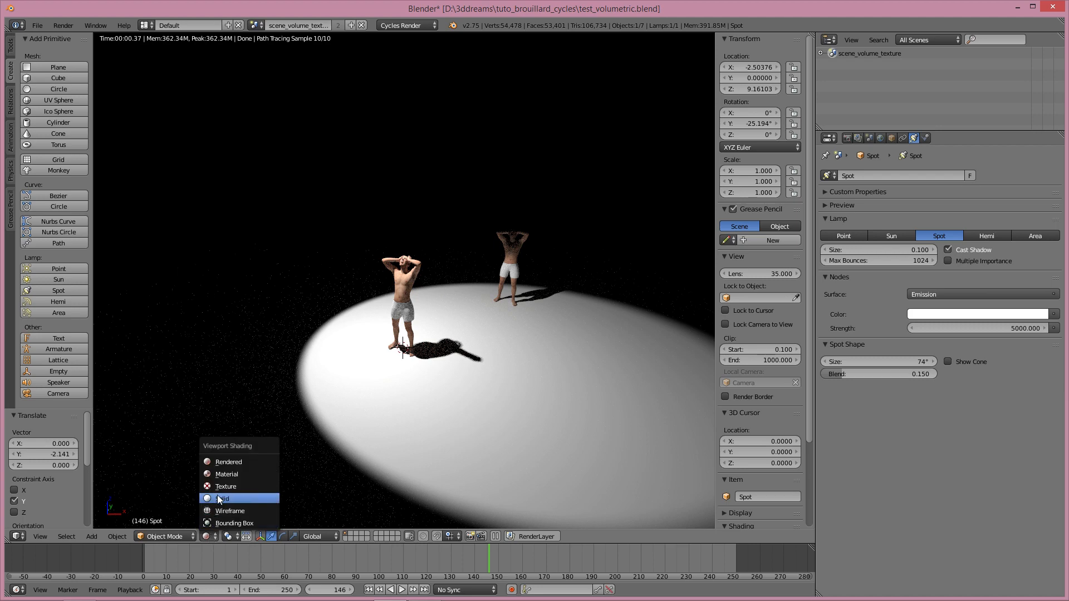
left_click(217, 497)
Rotate the rear figure about 72.5° around the Z axis.
middle_click_drag(493, 390, 469, 390)
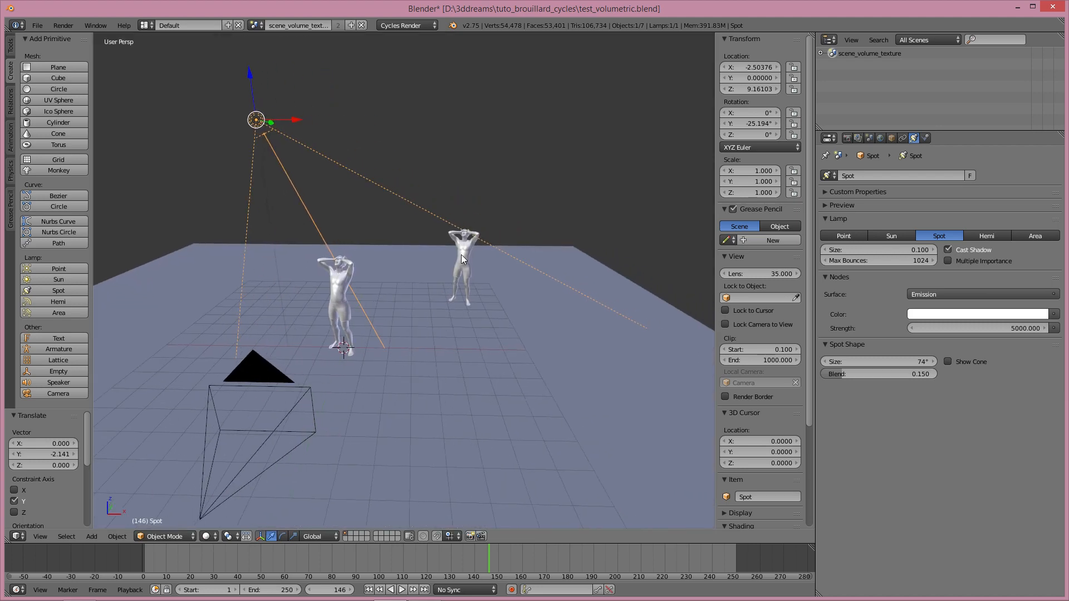
right_click(461, 256)
left_click(282, 536)
left_click_drag(489, 319, 479, 331)
middle_click_drag(384, 405, 357, 403)
Add a cube at the origin, scale it uniformly to about 3.45 and raise it to about Z 3.24.
right_click(396, 395)
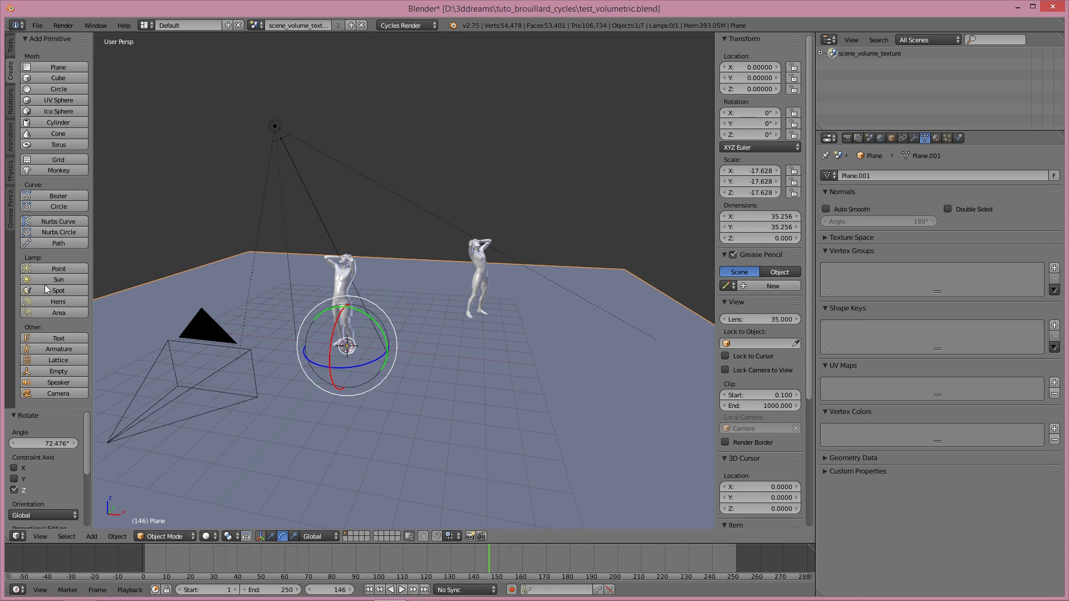
left_click(46, 78)
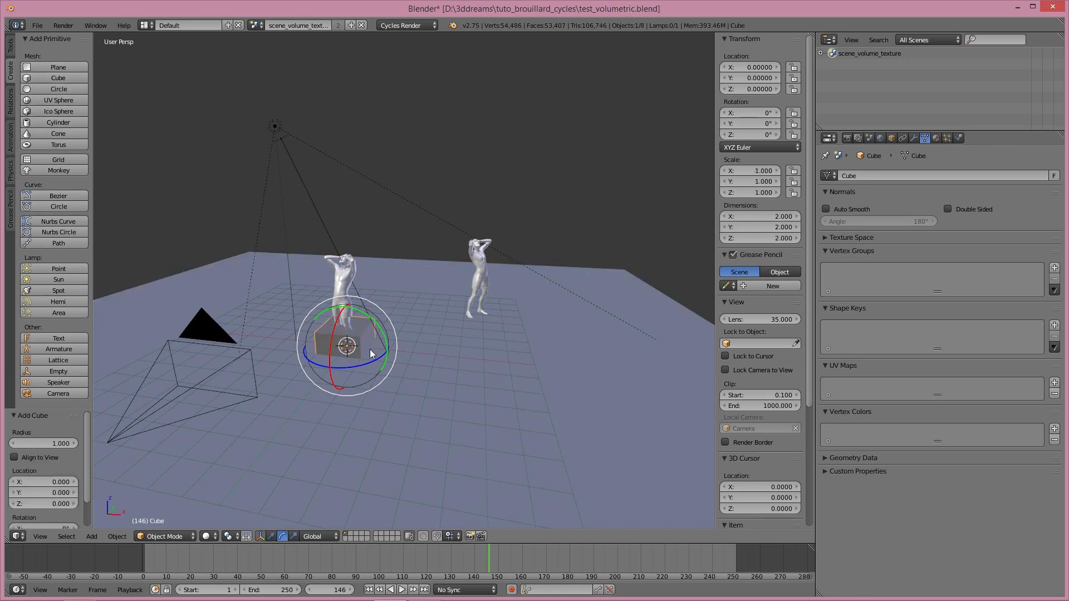
key("s")
left_click(459, 365)
left_click(271, 536)
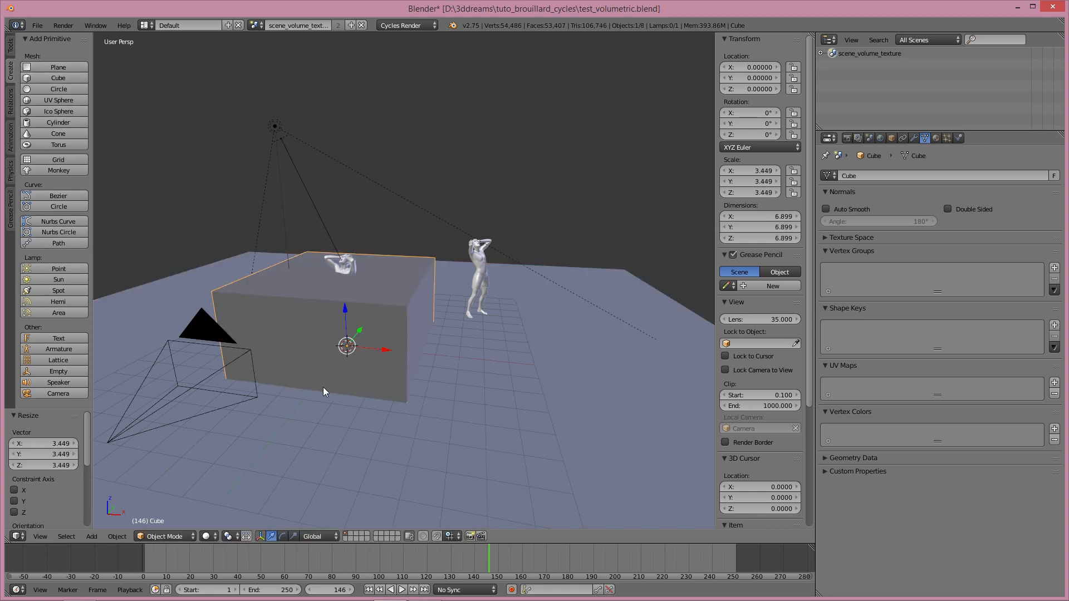
left_click_drag(345, 310, 342, 242)
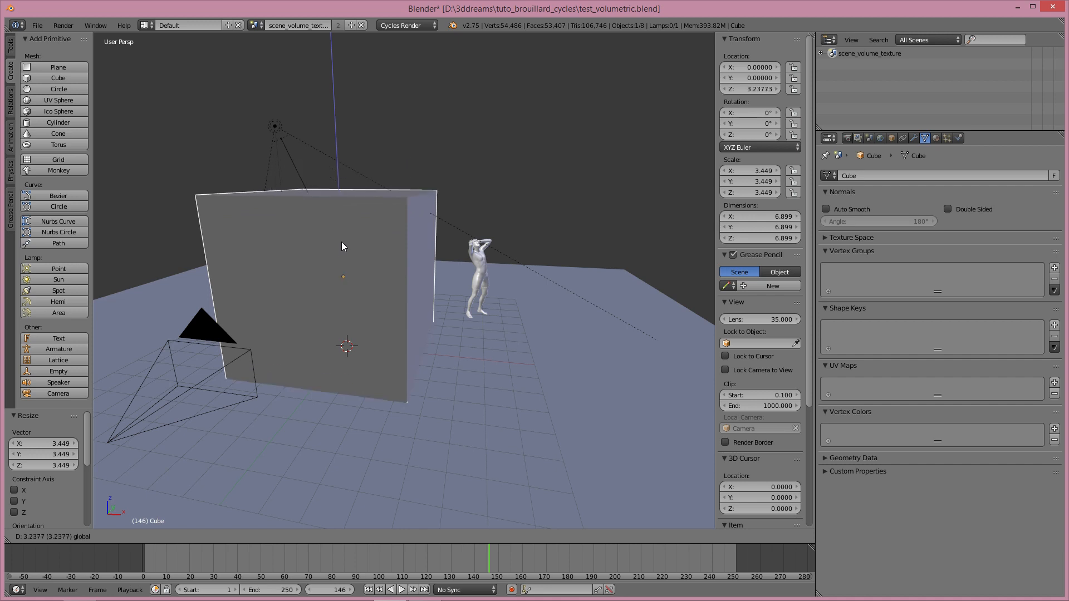
Stretch the cube horizontally over the floor to a scale of about 12.3 in X and 11.7 in Y.
scroll(322, 363, "down", 3)
left_click(294, 536)
left_click_drag(409, 280, 500, 300)
middle_click_drag(499, 301, 436, 269)
left_click_drag(437, 268, 529, 247)
In Edit Mode, raise the cube's top face about 5.29 along Z so the box encloses the lamp.
left_click(164, 536)
left_click(163, 511)
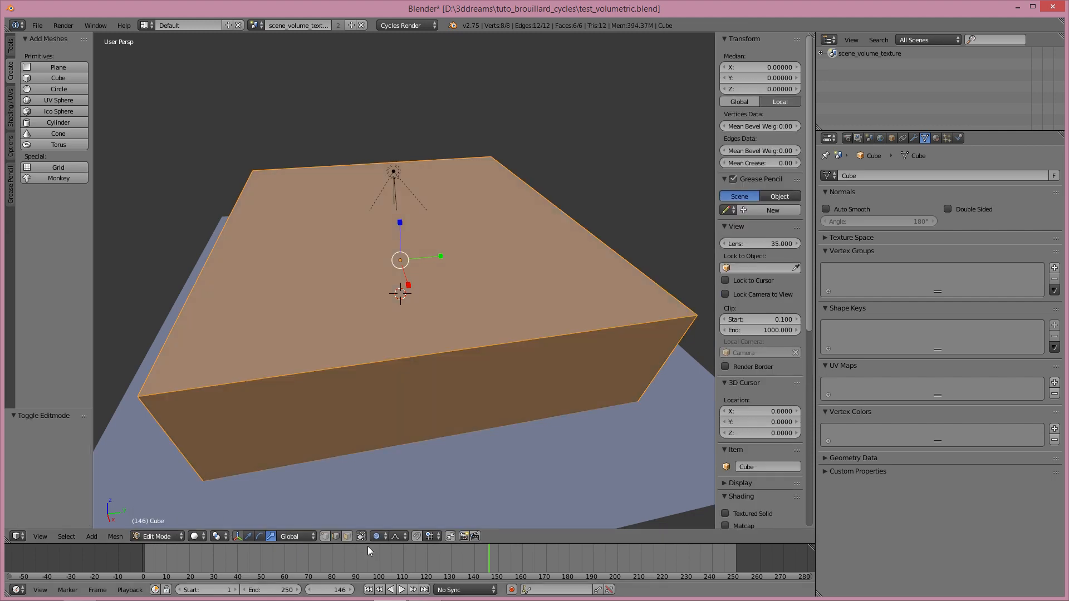
key("a")
middle_click_drag(357, 509, 382, 303)
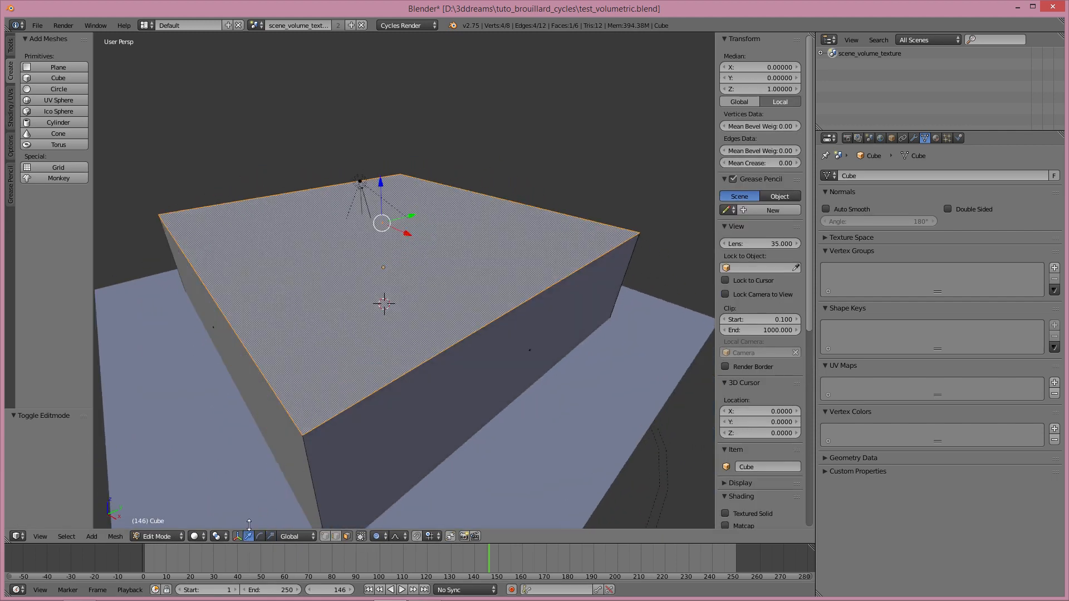
right_click(365, 216)
left_click_drag(373, 192, 375, 109)
middle_click_drag(535, 304, 398, 291)
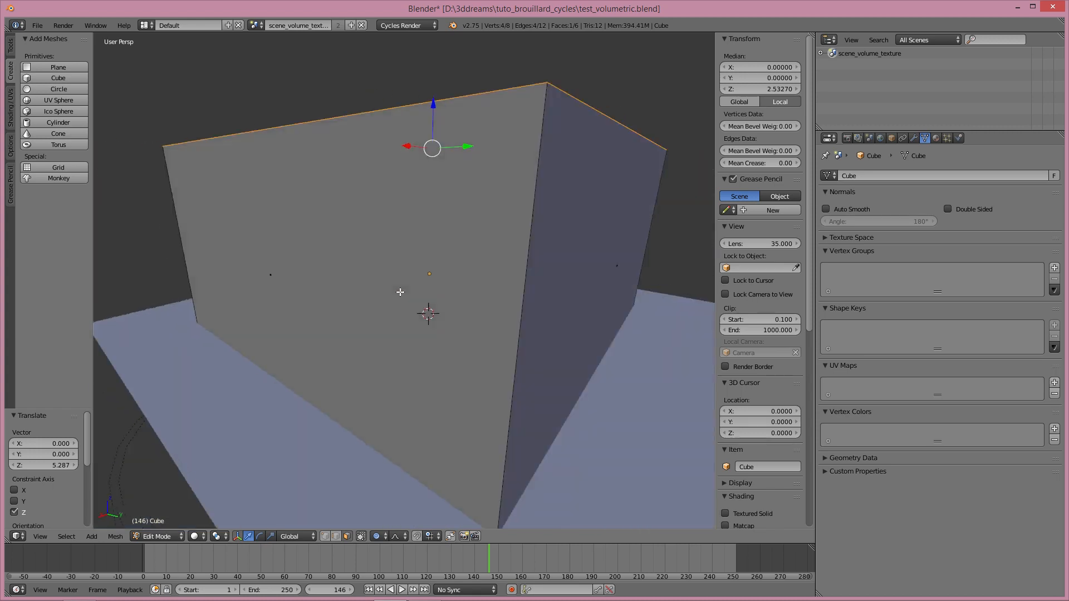
Move the cube's positive-Y side face outward to about 1.91 in local Y and return to Object Mode.
scroll(400, 291, "down", 3)
right_click(480, 282)
left_click_drag(538, 281, 617, 300)
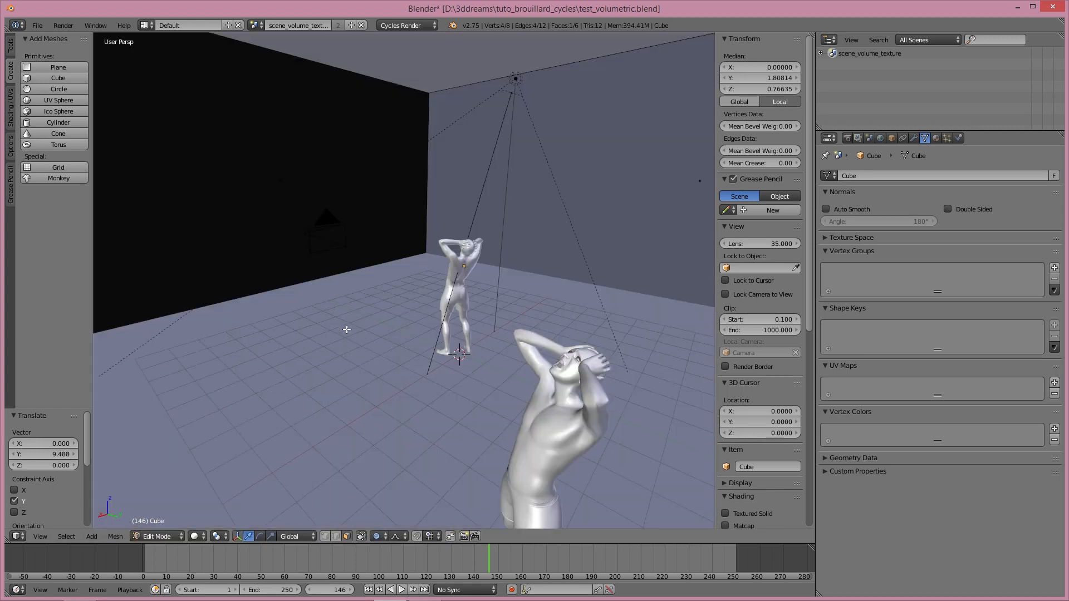
middle_click_drag(347, 329, 423, 305)
scroll(486, 301, "down", 7)
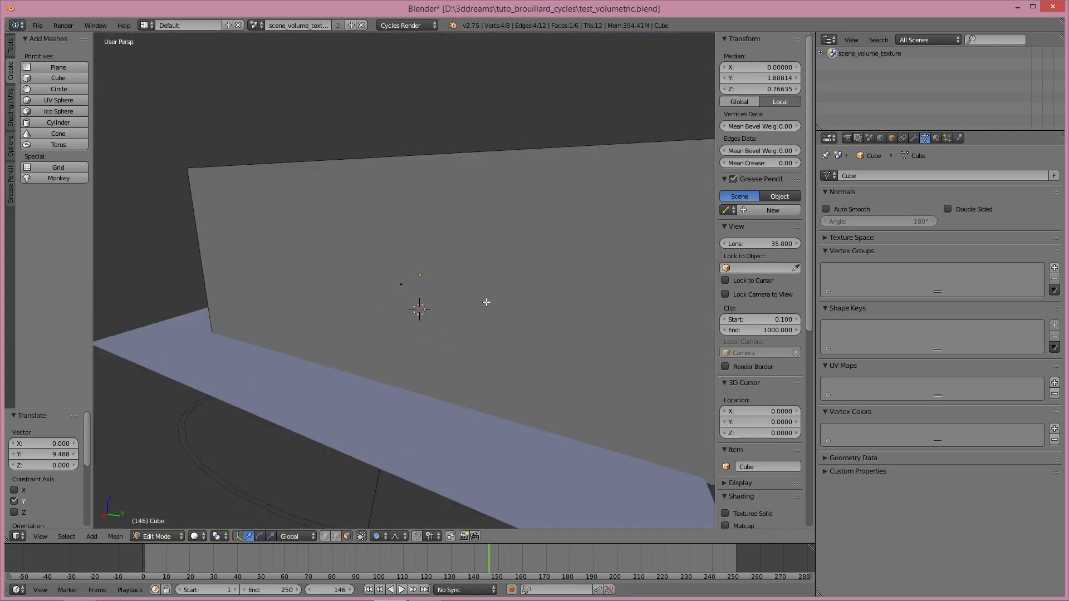
left_click_drag(648, 279, 663, 281)
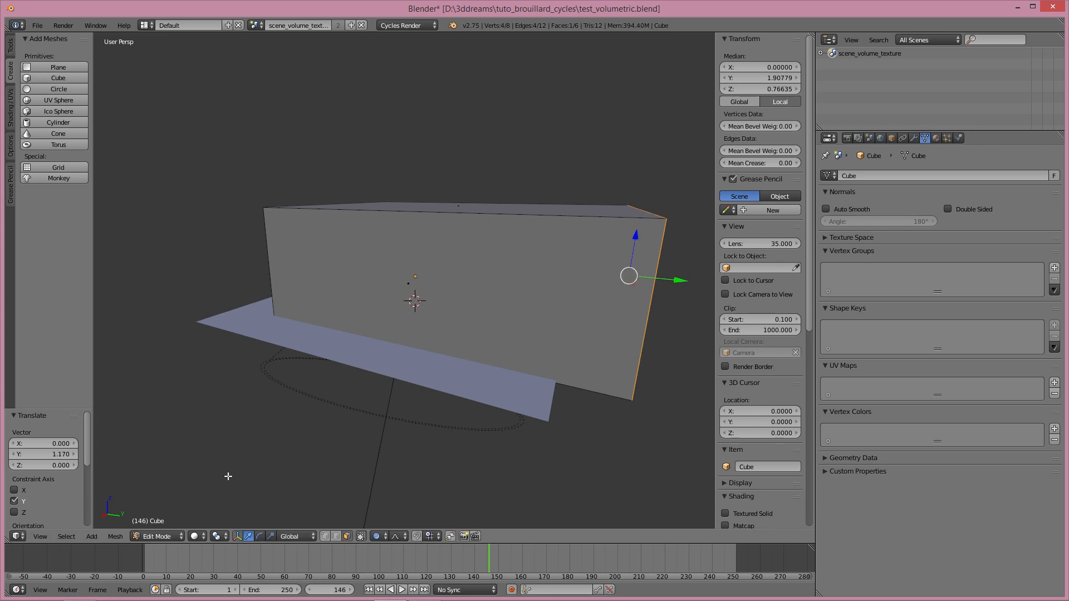
left_click(175, 537)
left_click(176, 520)
Create a new material for the cube and name it brouillard_1.
scroll(309, 335, "up", 5)
middle_click_drag(358, 340, 412, 333)
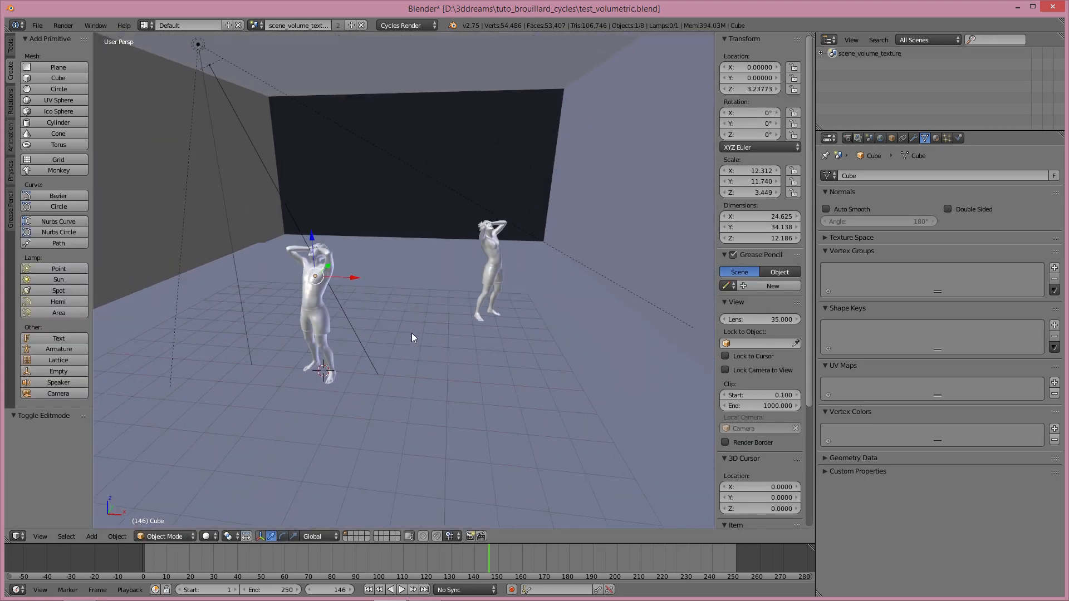
left_click(935, 138)
left_click(866, 212)
type("brouillard")
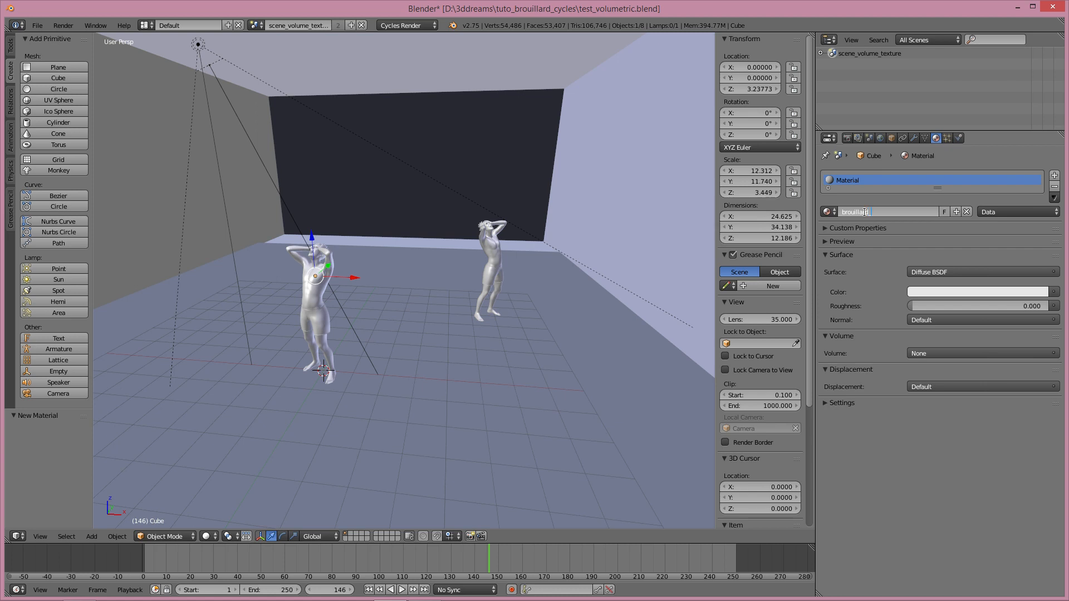
type("_1")
key("Return")
Set the brouillard_1 material's surface shader to None and its volume shader to Volume Scatter.
left_click(924, 272)
left_click(910, 273)
left_click(1006, 297)
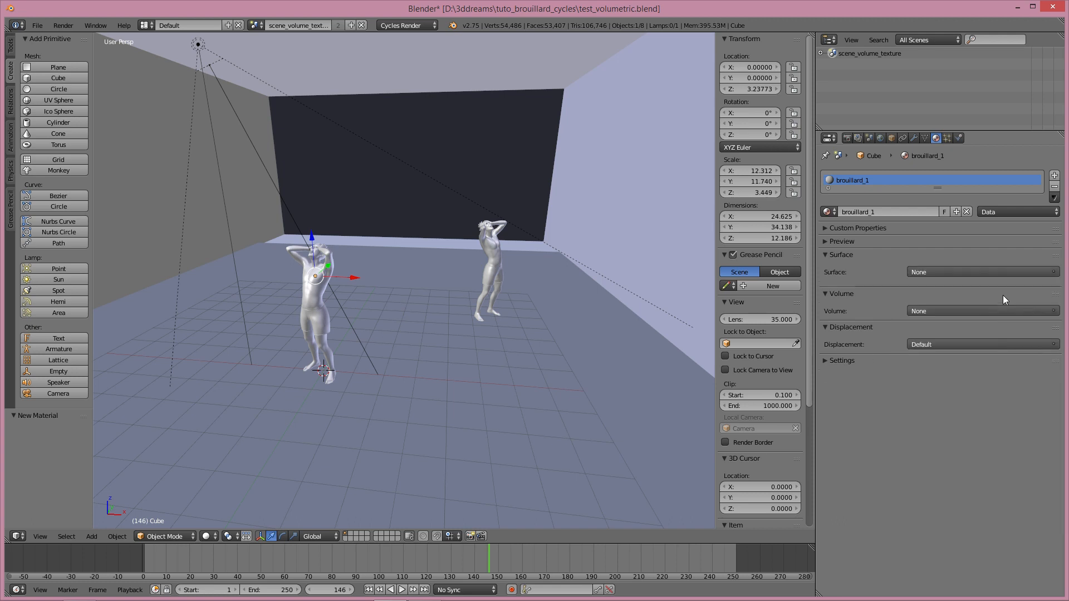
left_click(827, 255)
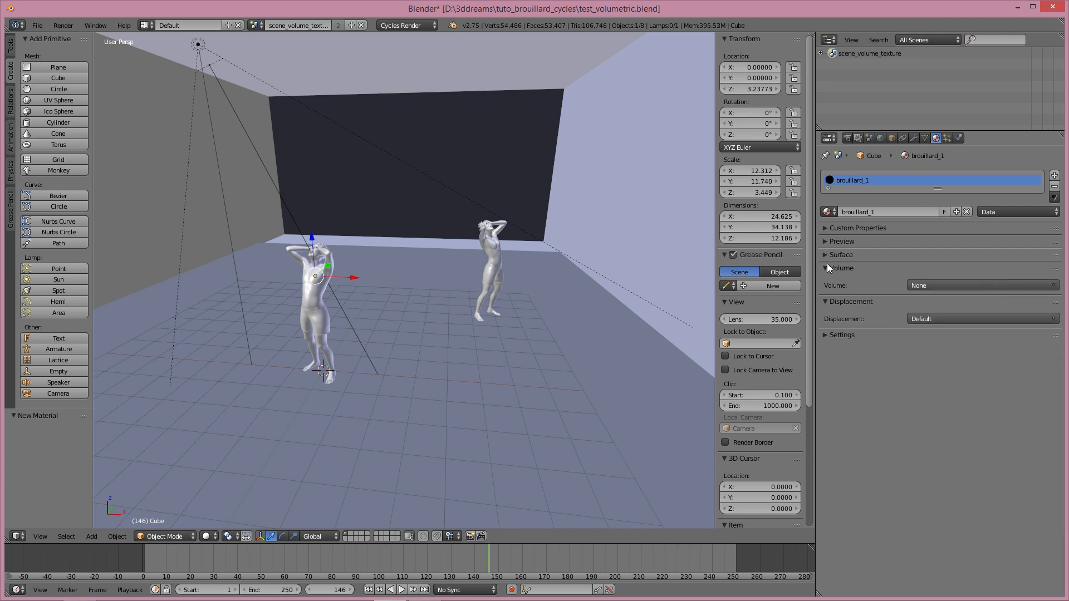
left_click(824, 268)
left_click(824, 266)
left_click(923, 282)
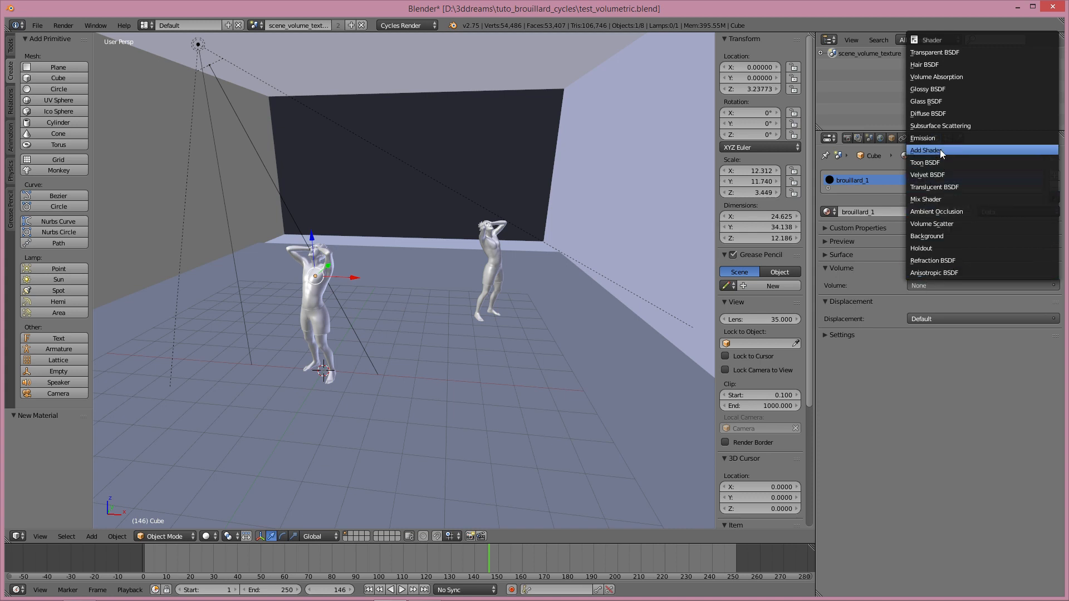
left_click(940, 225)
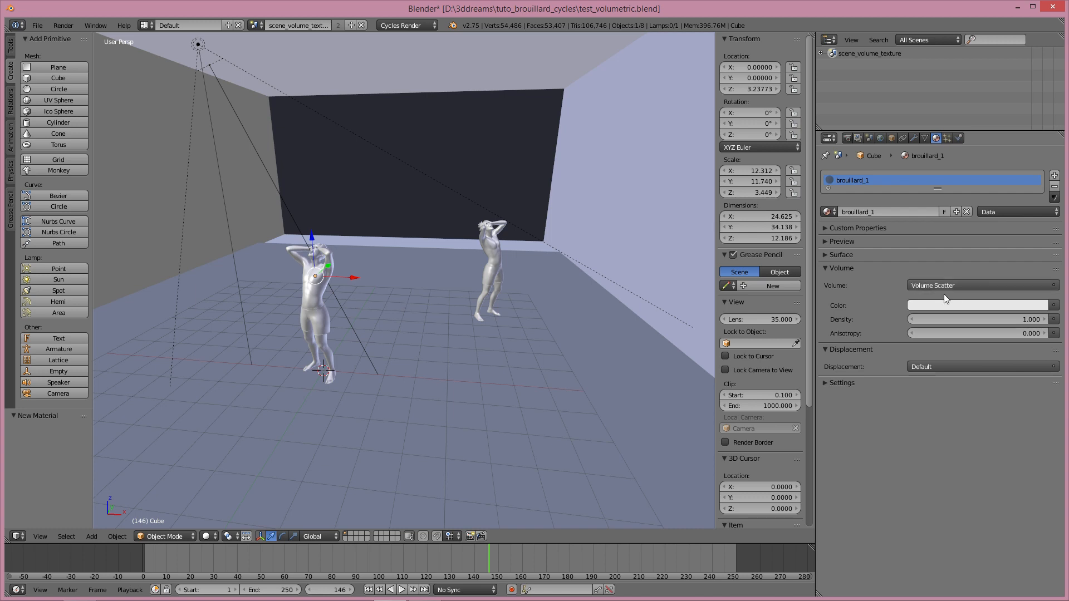
Preview the fog at density 1.0 in Rendered viewport shading and return to Solid shading.
left_click(994, 319)
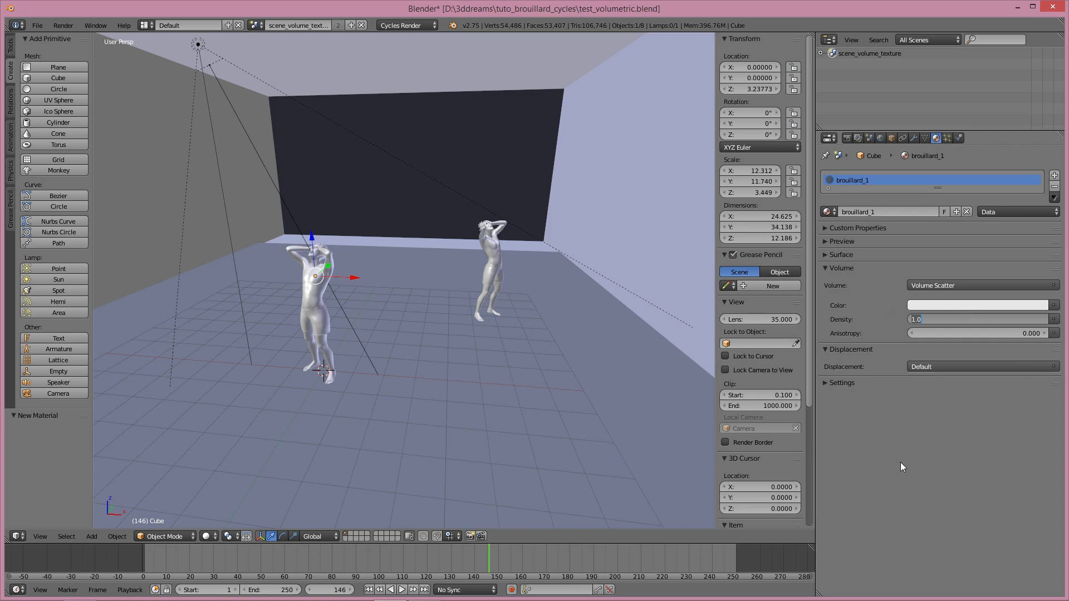
key("Return")
left_click(209, 536)
left_click(230, 457)
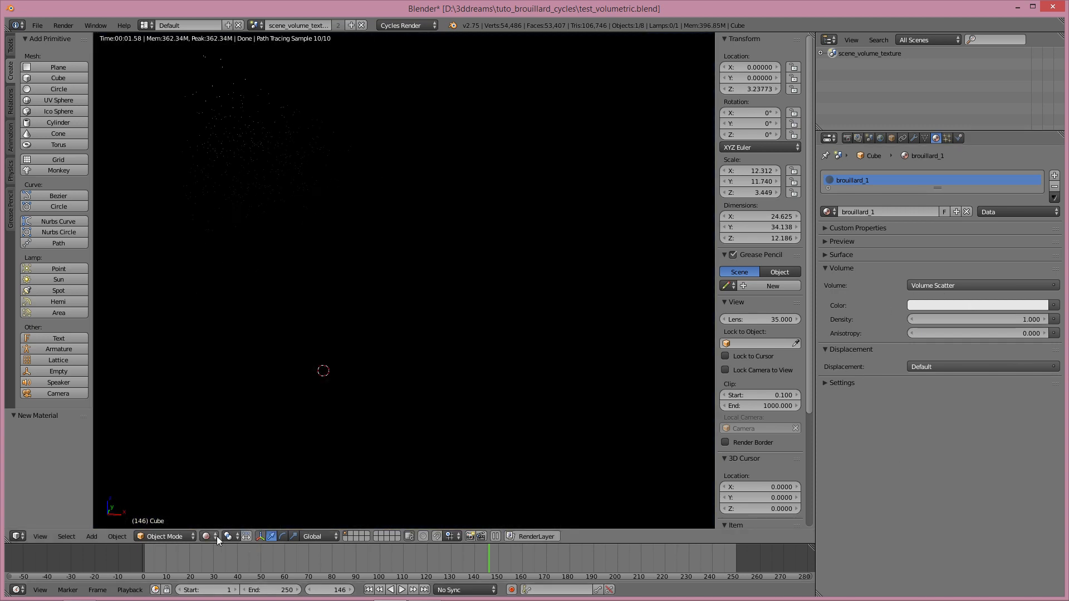
left_click(216, 536)
left_click(217, 496)
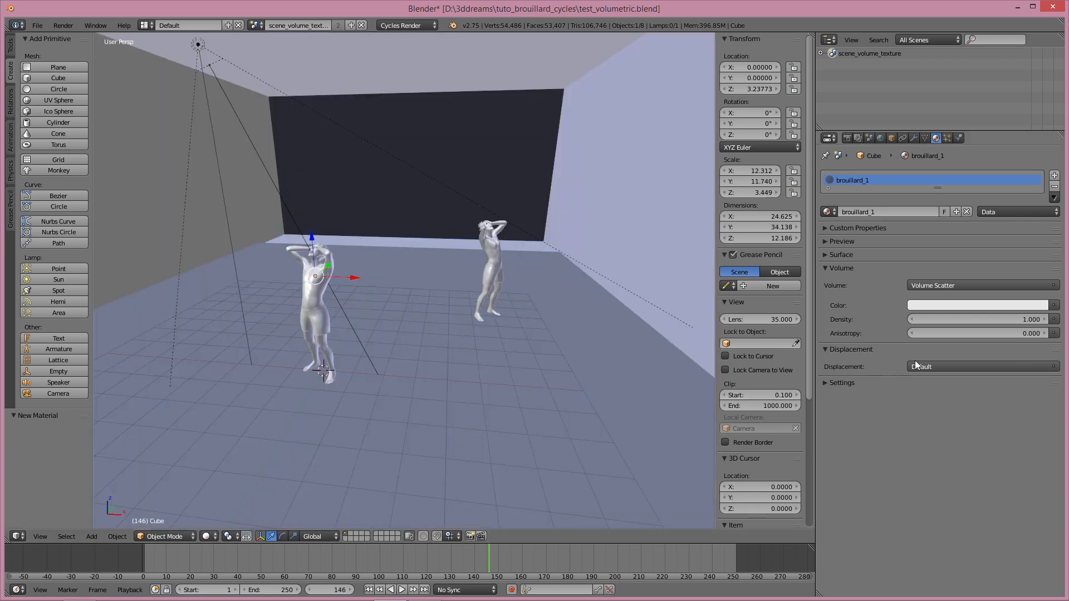
Set the Volume Scatter density to 0.08.
left_click(975, 319)
type("0.0")
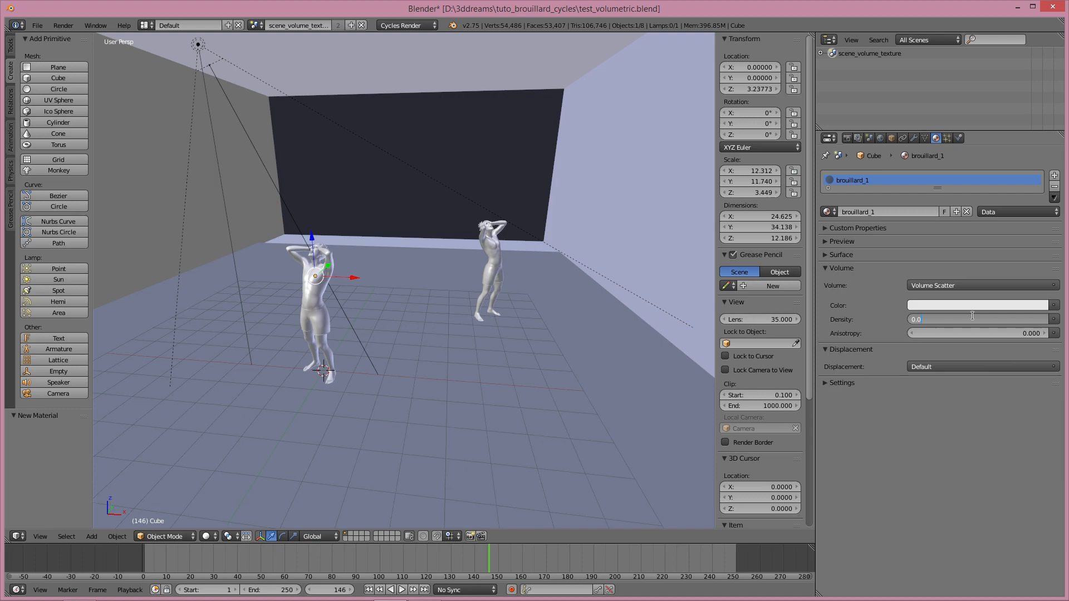
type("8")
key("Return")
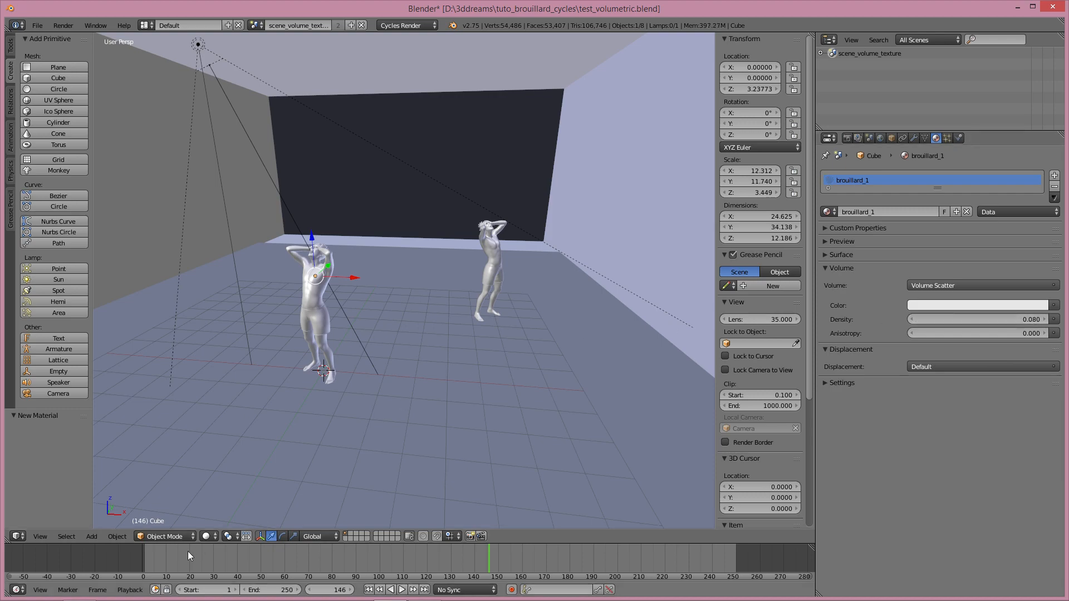
Preview the fog at density 0.08 in Rendered viewport shading and return to Solid shading.
left_click(209, 536)
left_click(220, 461)
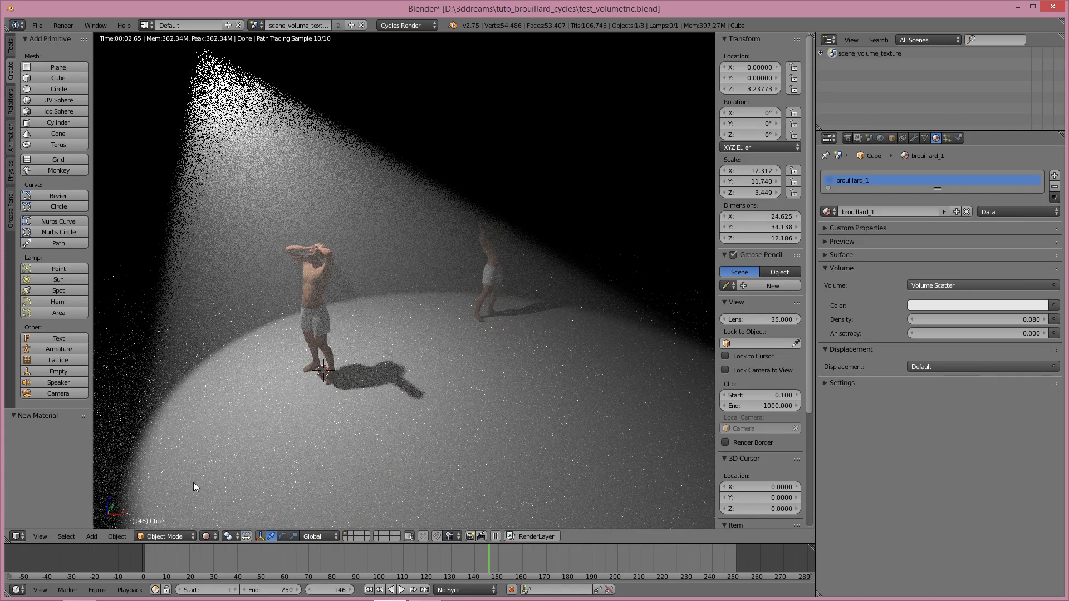
left_click(208, 536)
left_click(206, 536)
left_click(219, 503)
Render a still image of the foggy scene at the current frame.
scroll(280, 253, "down", 3)
scroll(280, 256, "down", 5)
left_click(61, 26)
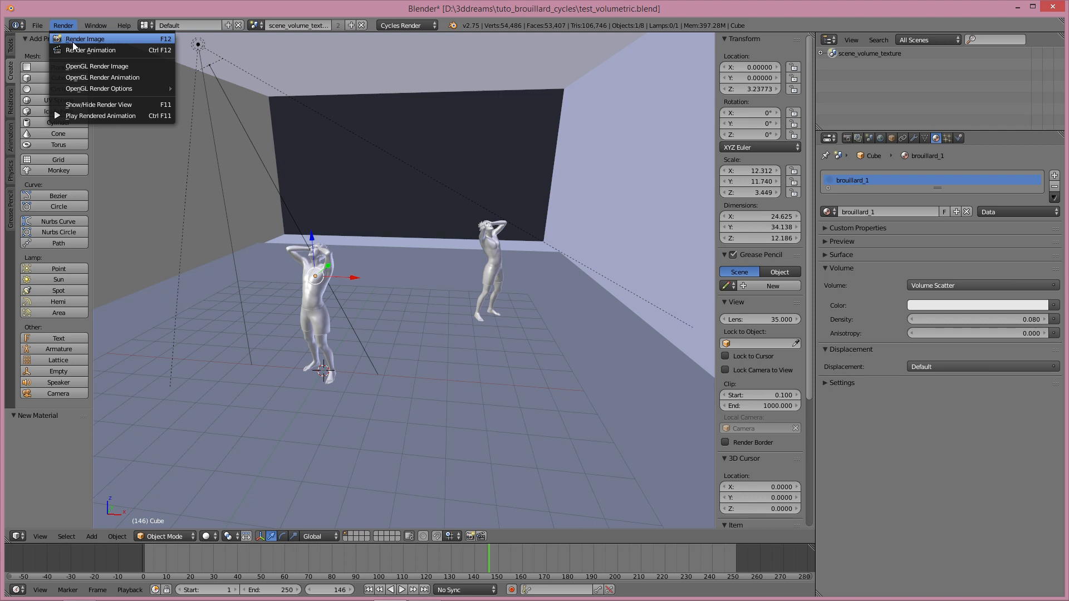
left_click(72, 42)
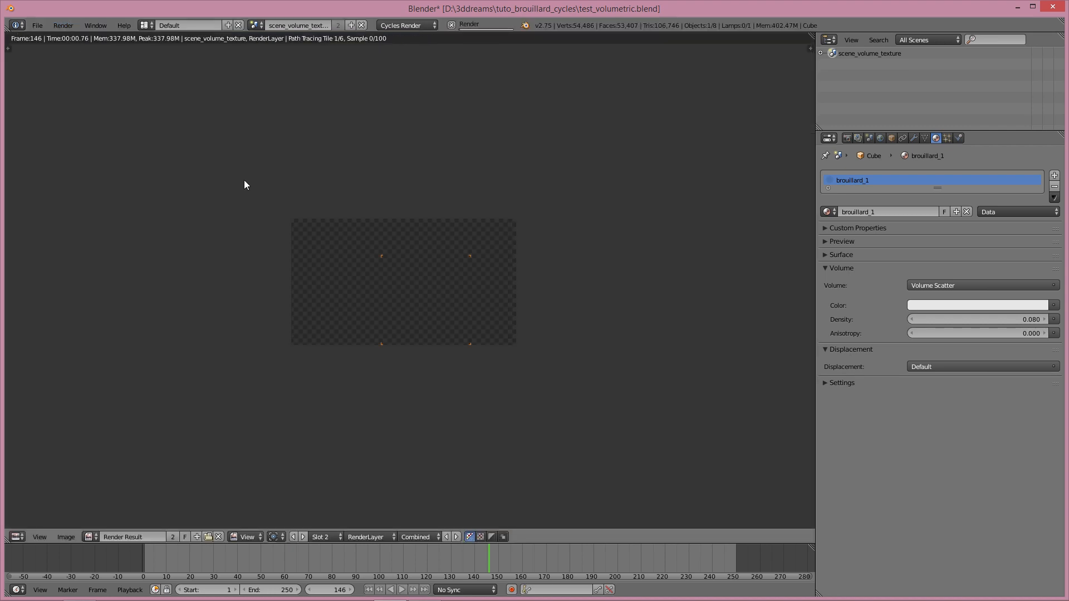
Examine the finished fog render up close and at full frame, and return to the 3D view.
scroll(269, 192, "up", 1)
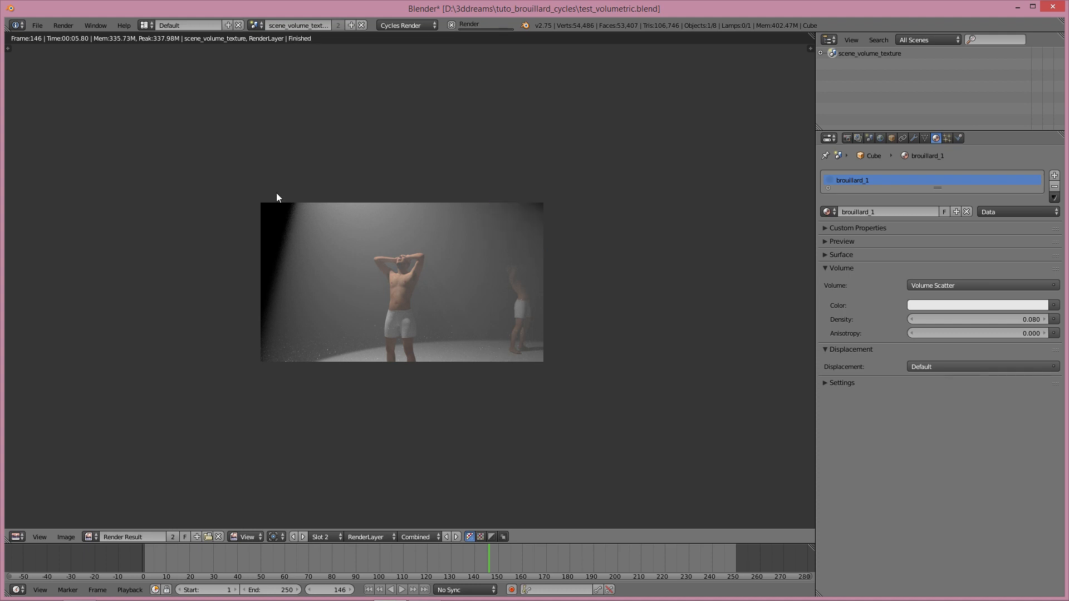
scroll(372, 224, "up", 3)
scroll(370, 225, "down", 6)
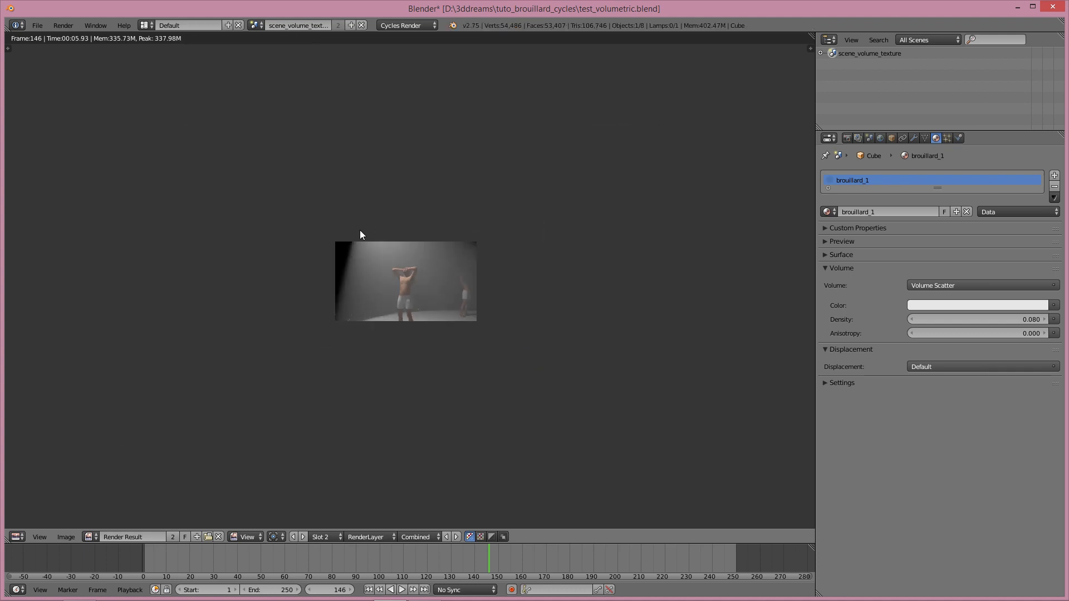
scroll(360, 230, "up", 5)
scroll(360, 223, "down", 3)
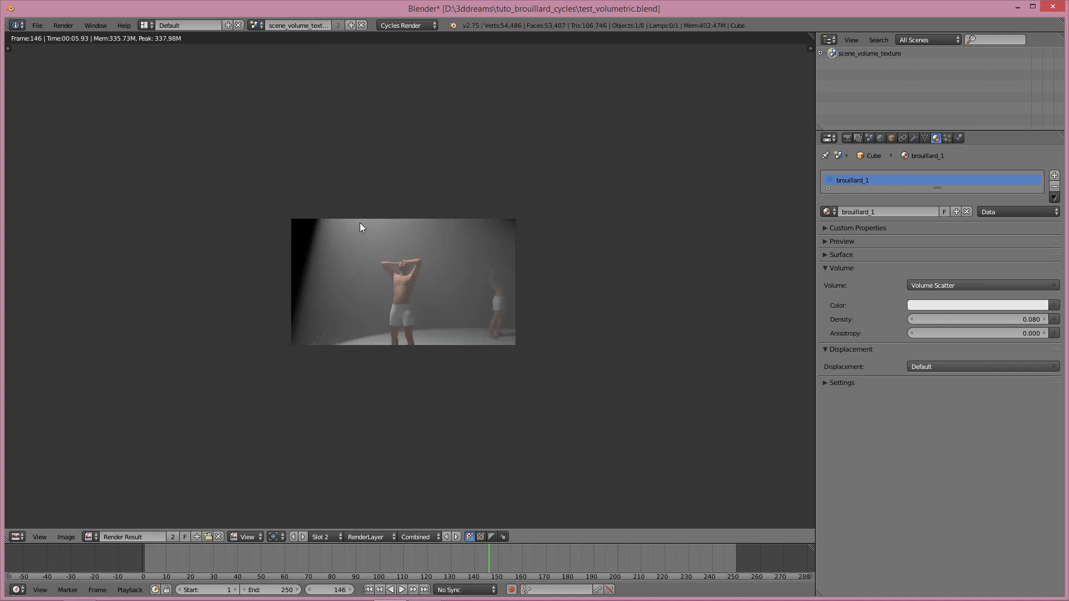
scroll(360, 222, "up", 3)
key("Escape")
Tint the spot lamp's emission colour pale violet-blue, about R 0.771, G 0.712, B 1.000.
right_click(198, 44)
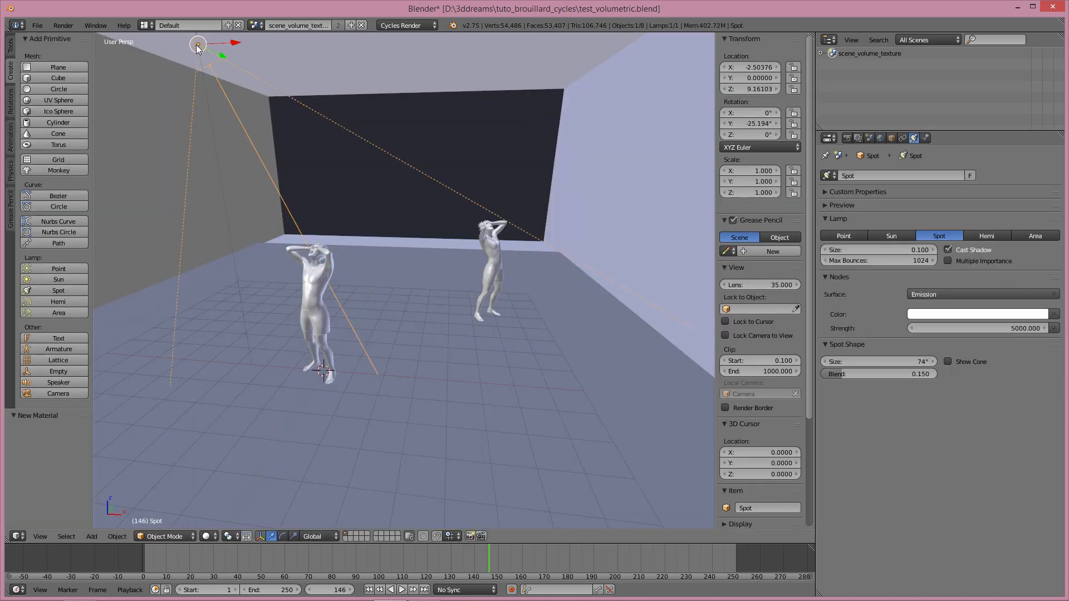
left_click(928, 314)
left_click_drag(992, 198, 996, 193)
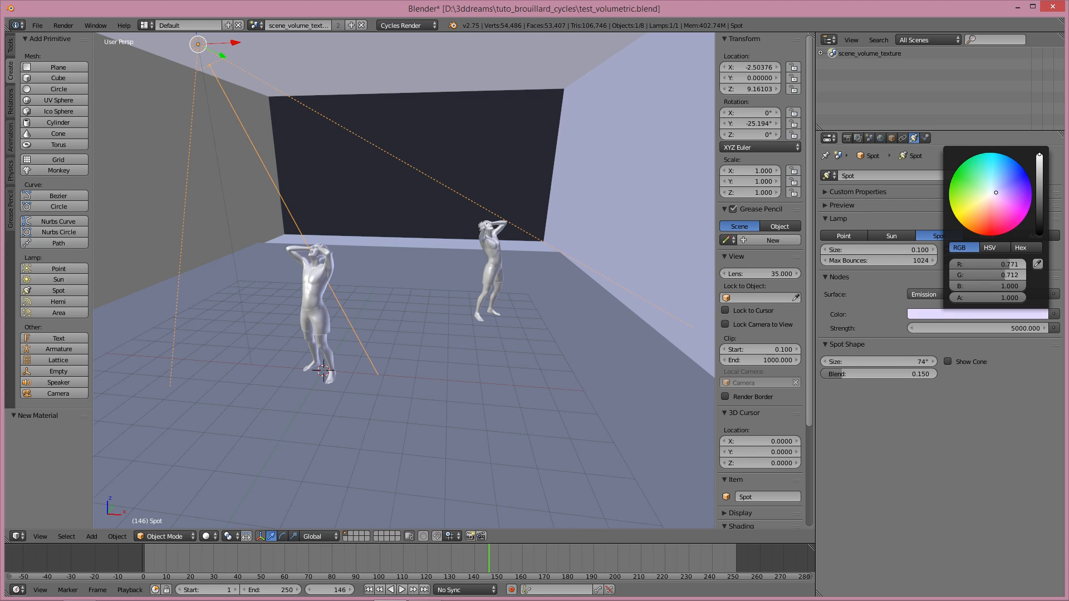
Render a still image to check the tinted lamp light in the fog, and save the file.
left_click(64, 25)
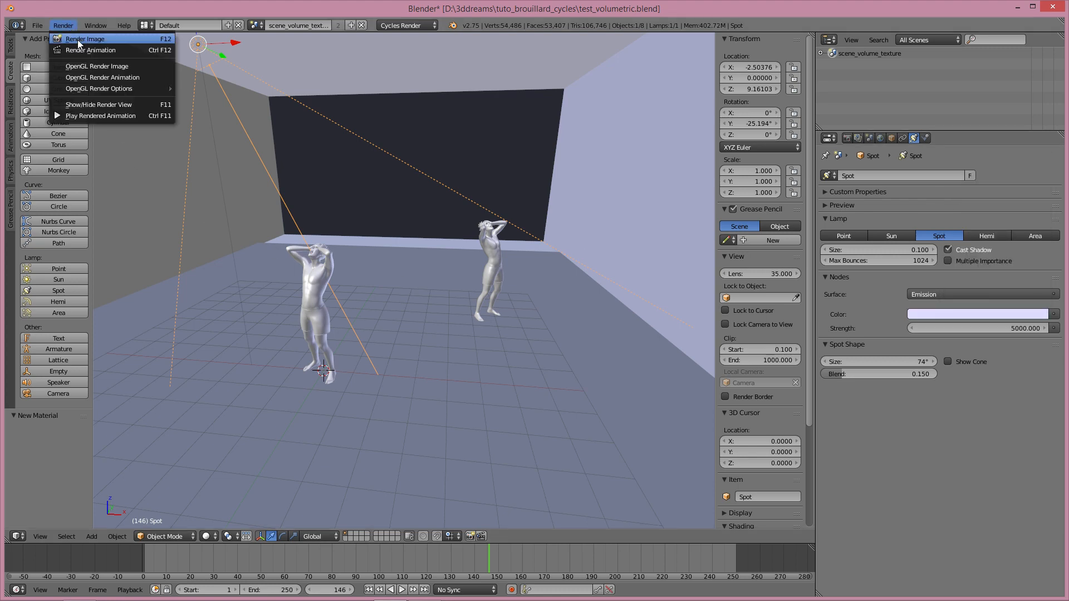
left_click(78, 39)
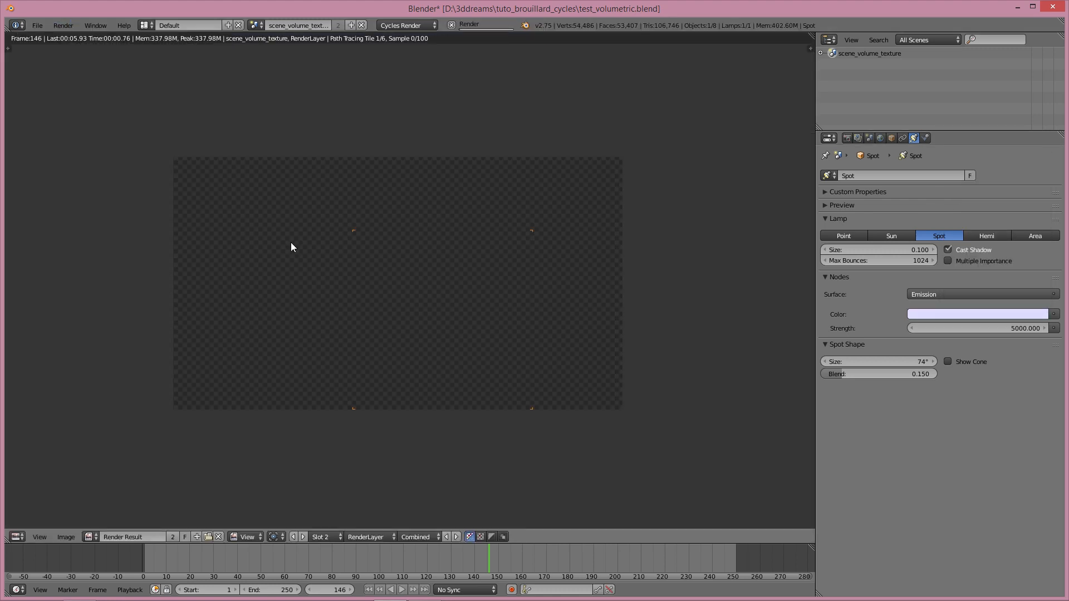
scroll(289, 245, "down", 3)
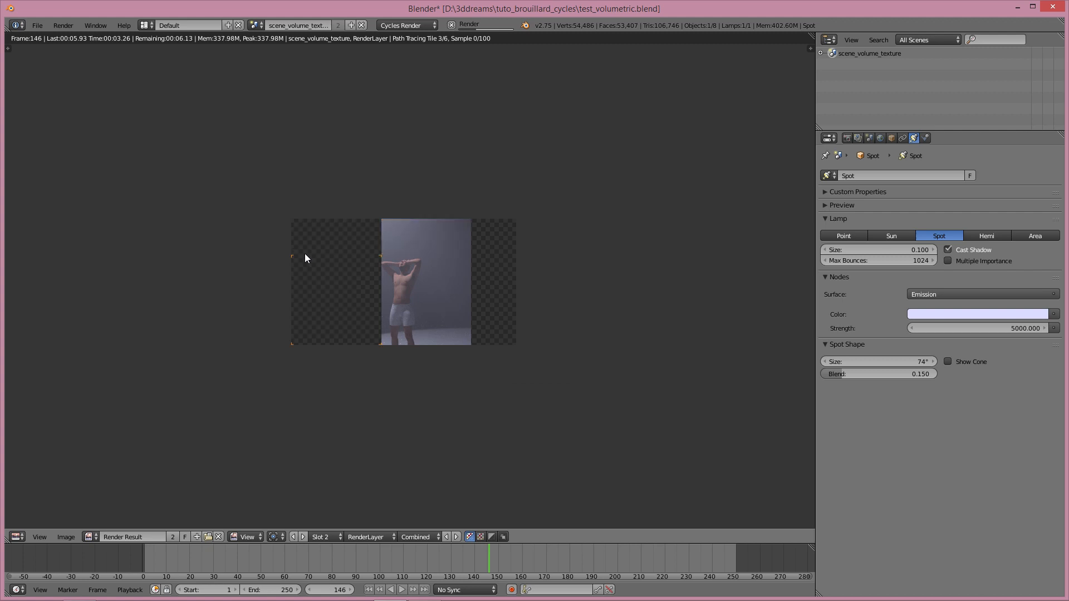
scroll(305, 257, "up", 2)
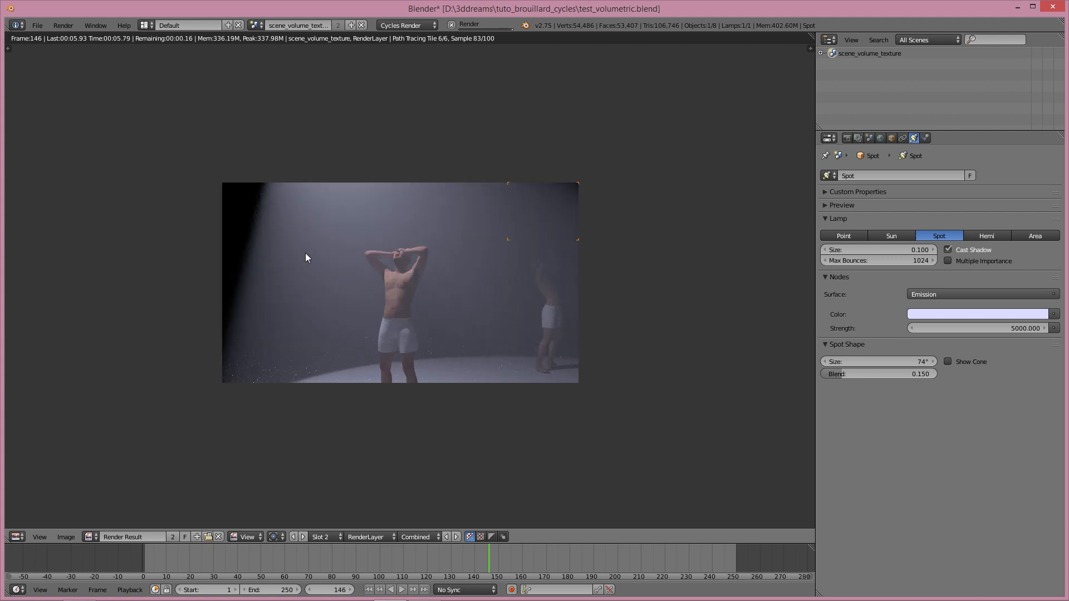
scroll(306, 254, "down", 3)
scroll(305, 254, "up", 3)
key("Escape")
scroll(309, 252, "down", 3)
scroll(312, 249, "up", 3)
left_click(43, 26)
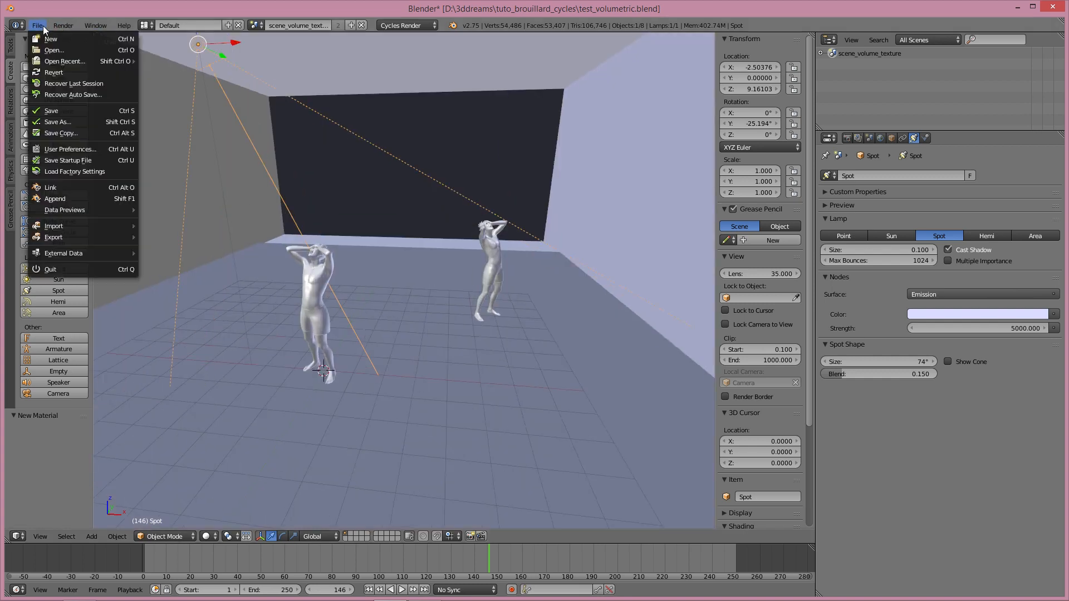
left_click(55, 111)
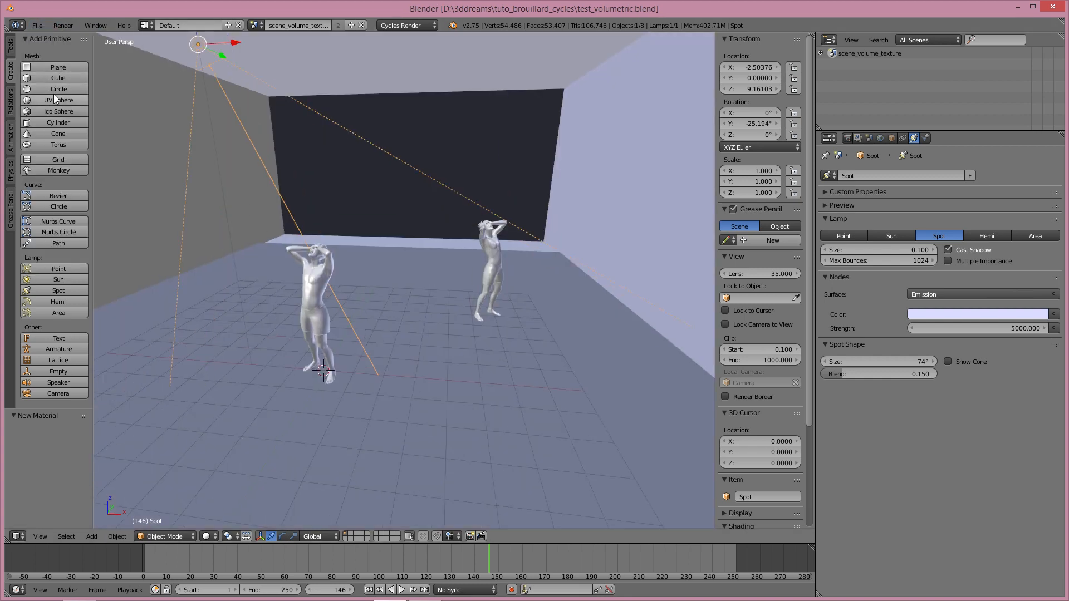
Add a cube at the scene origin and stretch it along X to a scale of about 10.35.
left_click(52, 76)
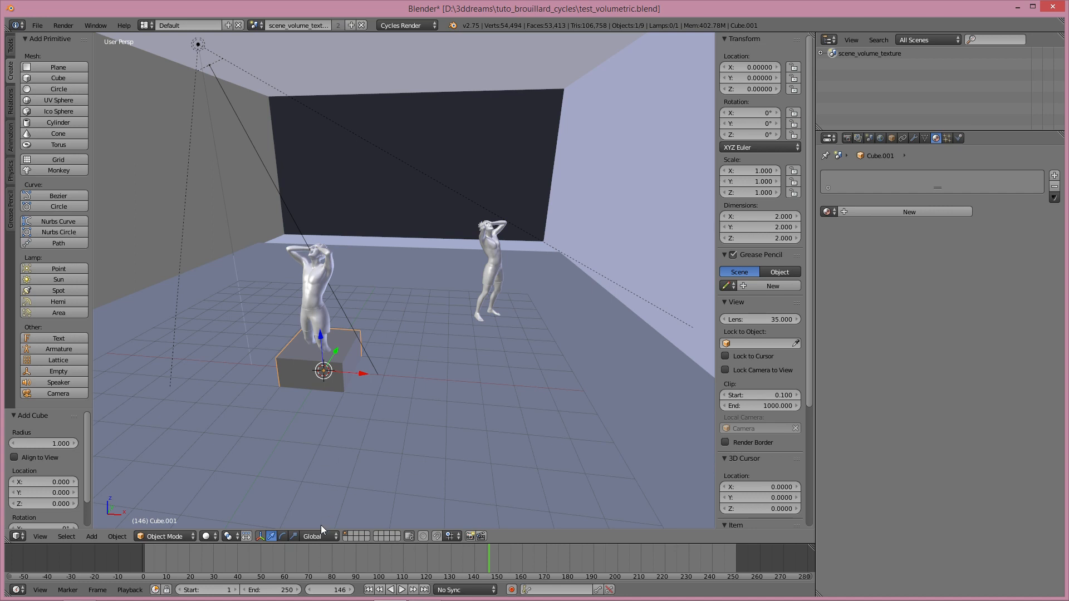
left_click(295, 534)
mouse_move(365, 373)
left_mouse_down()
mouse_move(612, 402)
mouse_move(362, 376)
mouse_move(368, 383)
left_mouse_up()
scroll(346, 389, "down", 1)
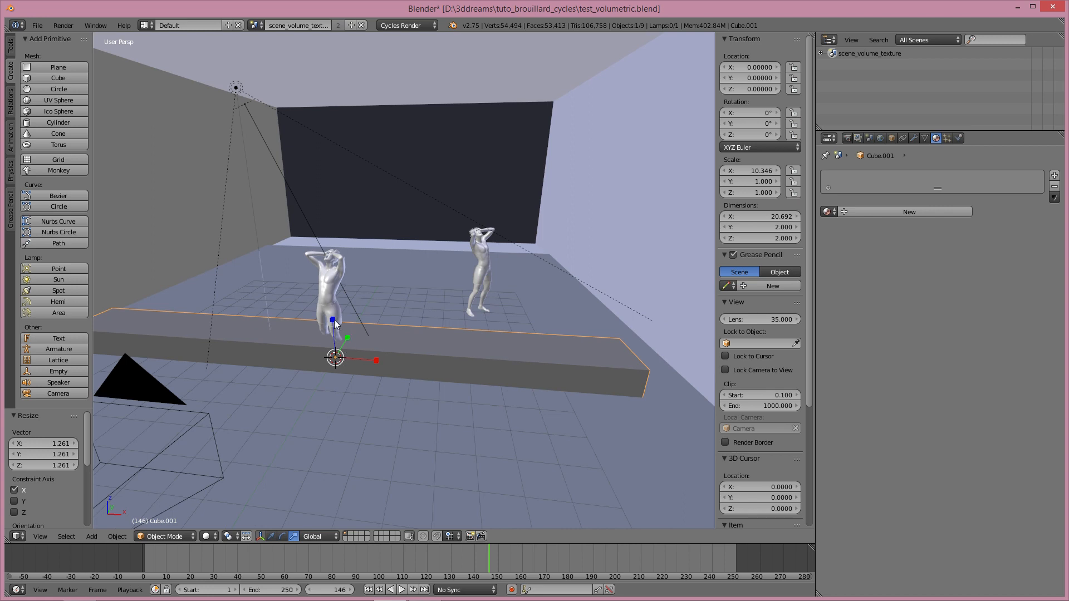
Scale the new box along Z to about 1.15 and raise it to a Z location of about 0.97.
left_click_drag(334, 321, 332, 299)
left_click(272, 534)
middle_click_drag(334, 384, 328, 346)
left_click_drag(328, 346, 326, 313)
left_click(293, 536)
left_click(272, 536)
Stretch the low box along Y to a scale of about 18.17 so it covers the room's floor.
left_click(293, 536)
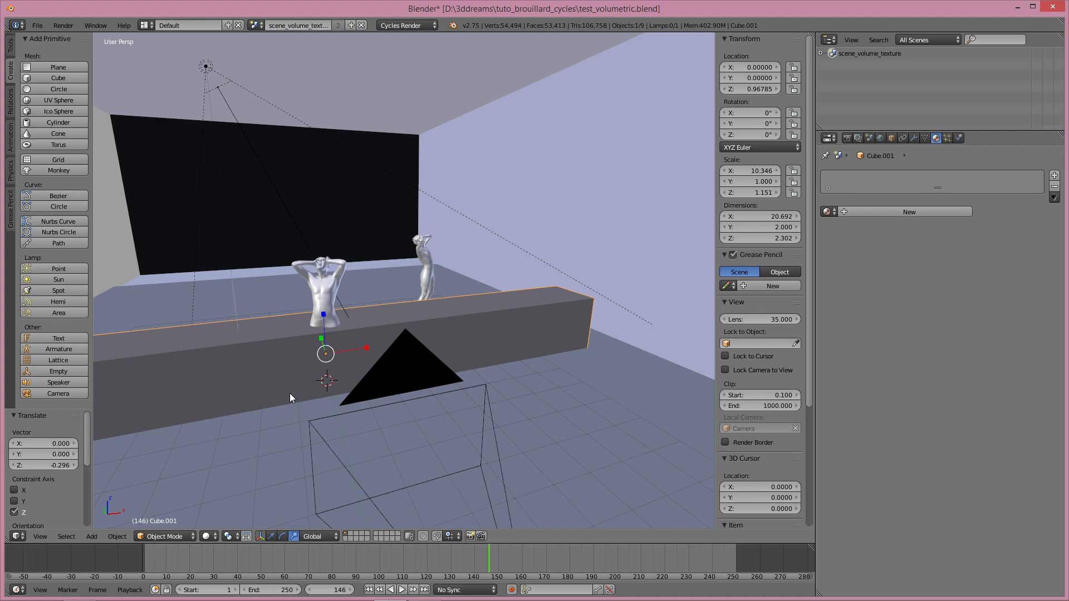
middle_click_drag(290, 393, 318, 354)
left_click_drag(319, 354, 254, 315)
left_click_drag(319, 353, 275, 330)
middle_click_drag(275, 329, 312, 317)
left_click_drag(326, 334, 313, 360)
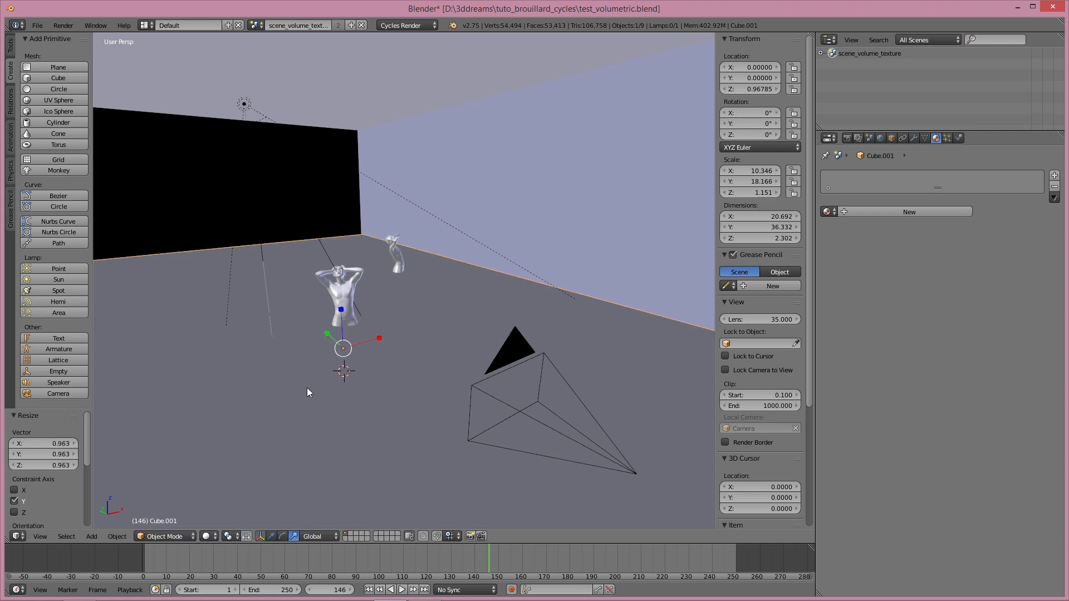
left_click(173, 537)
left_click(271, 537)
Add one centred loop cut lengthwise and one crosswise to the low box in Edit Mode.
mouse_move(381, 354)
middle_mouse_down()
mouse_move(363, 353)
mouse_move(377, 352)
middle_mouse_up()
scroll(429, 315, "up", 2)
middle_click_drag(429, 315, 411, 302)
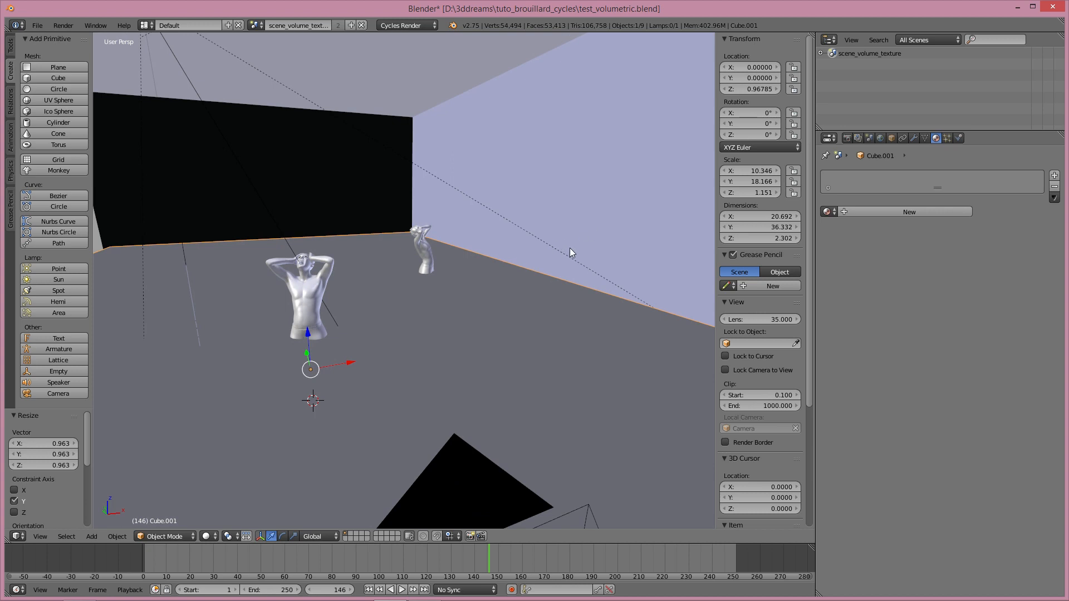
left_click(914, 138)
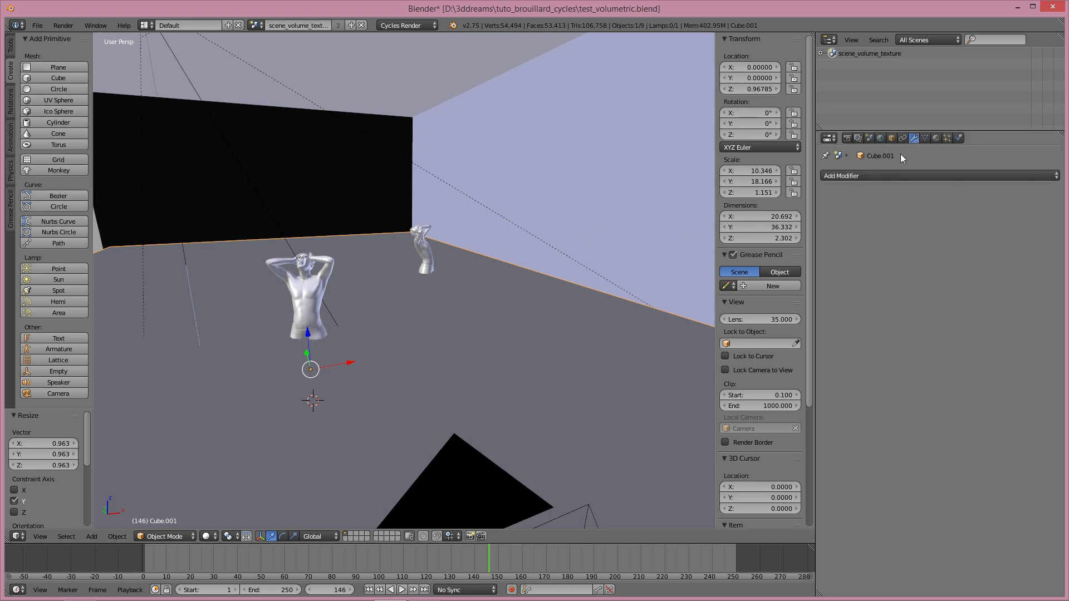
left_click(154, 533)
left_click(162, 510)
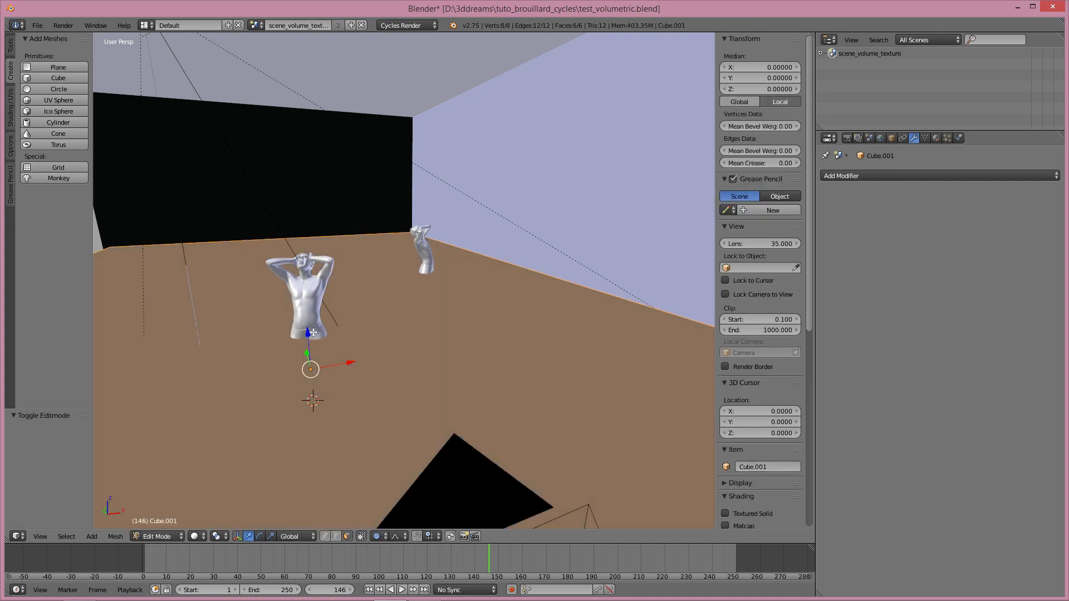
key("ctrl+r")
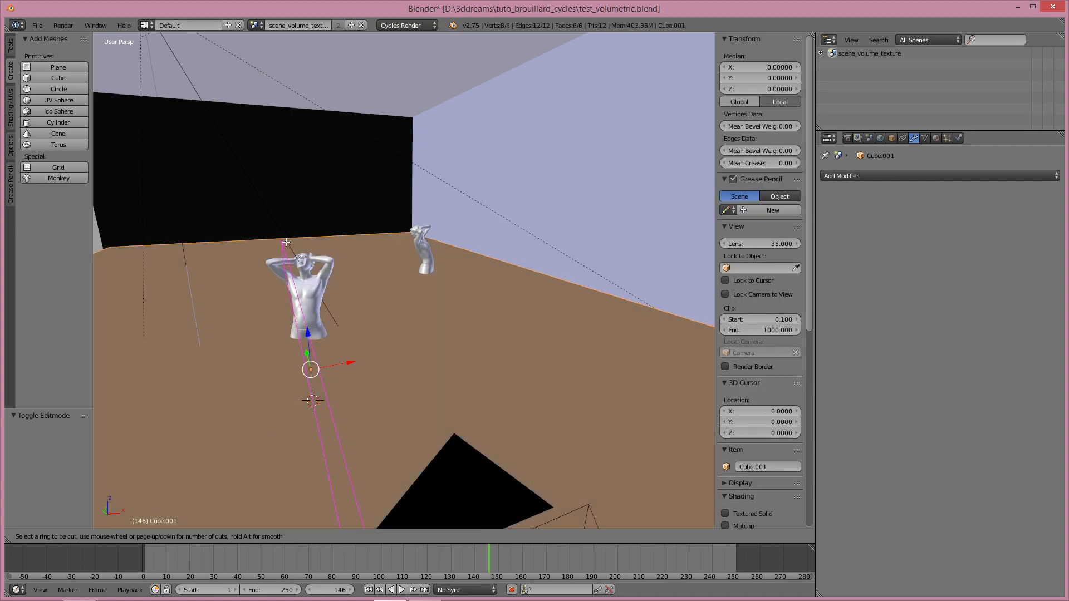
left_click(285, 242)
right_click(287, 239)
key("ctrl+r")
left_click(505, 271)
right_click(487, 285)
Subdivide the low box's entire mesh twice and return to Object Mode.
left_click(164, 534)
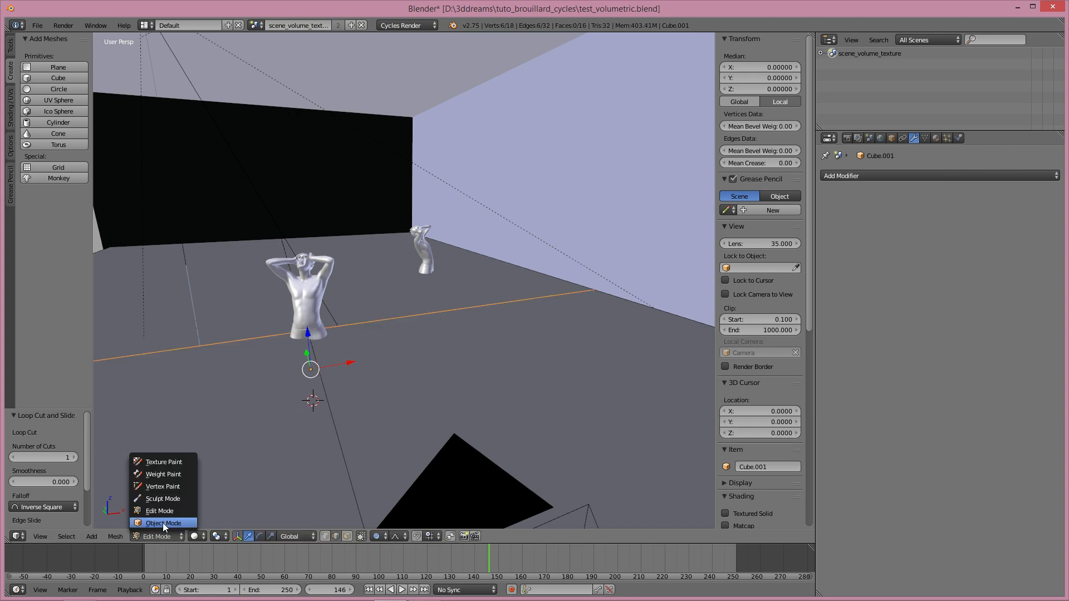
key("a")
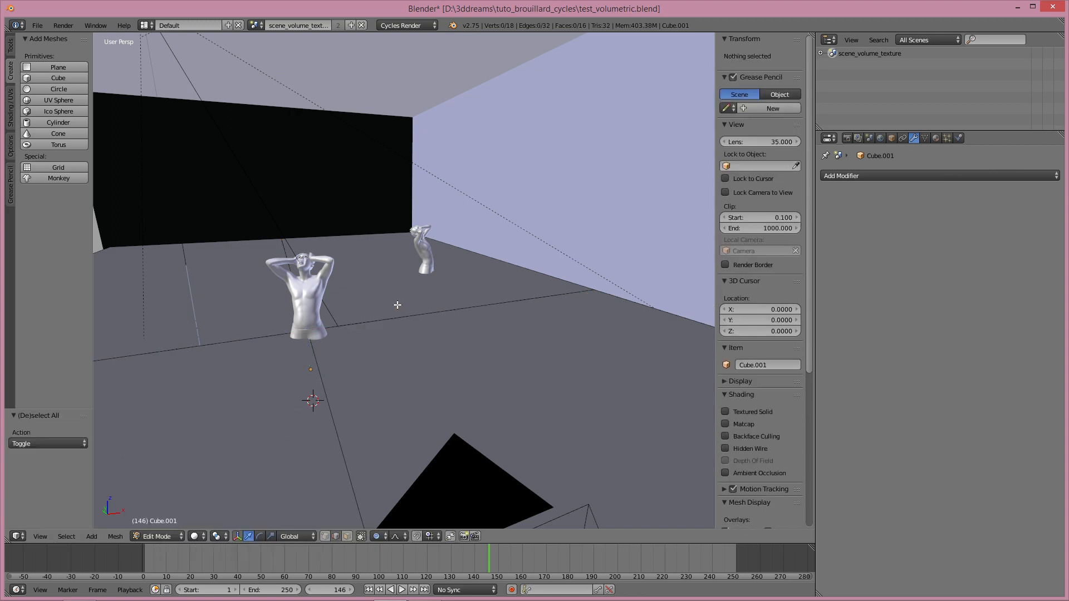
key("a")
key("w")
left_click(396, 301)
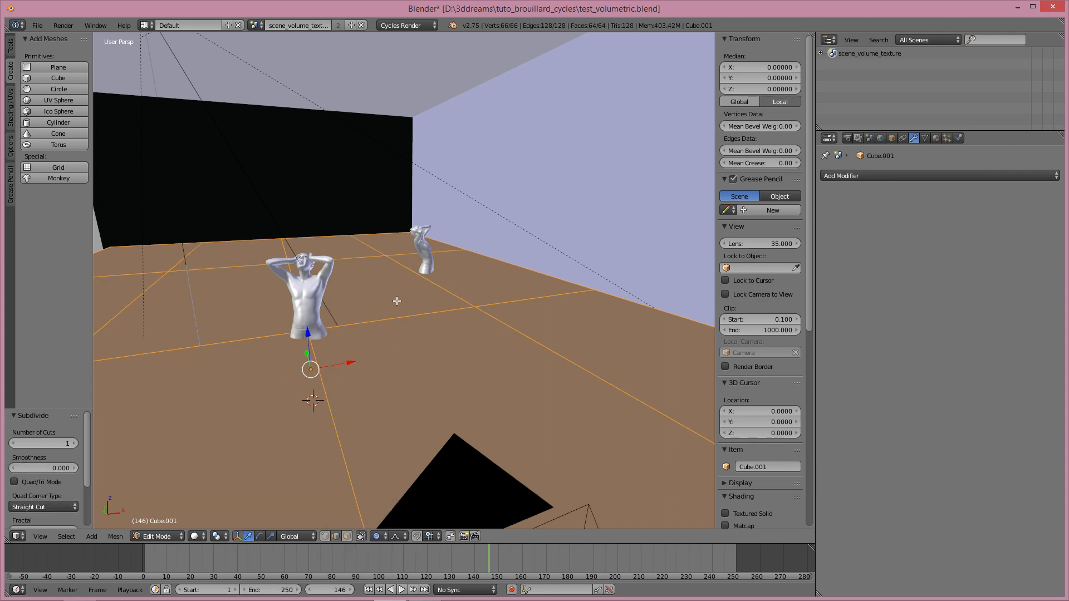
key("w")
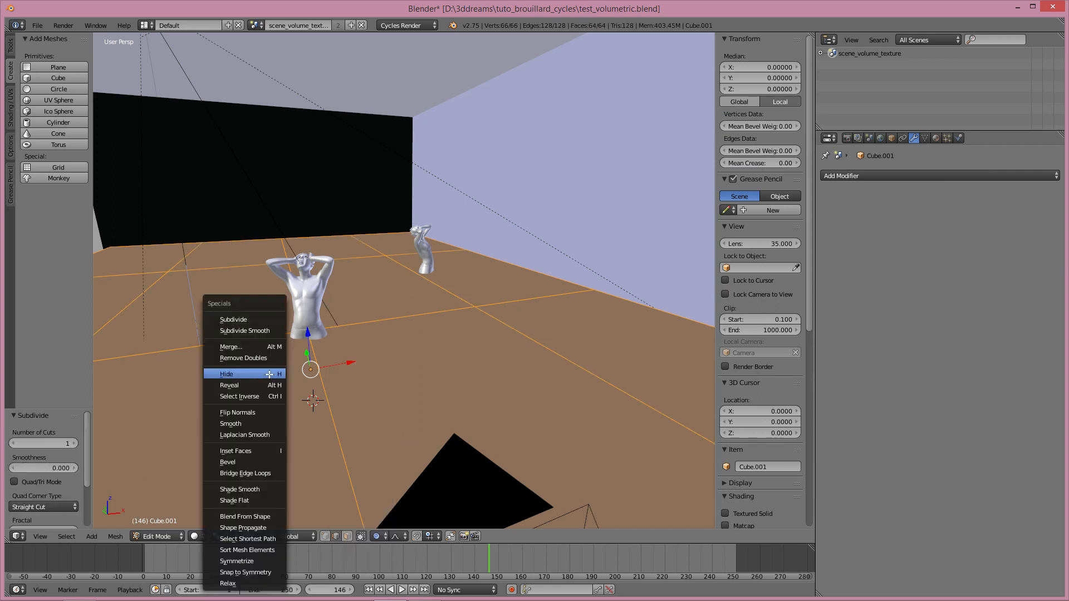
left_click(237, 321)
left_click(158, 536)
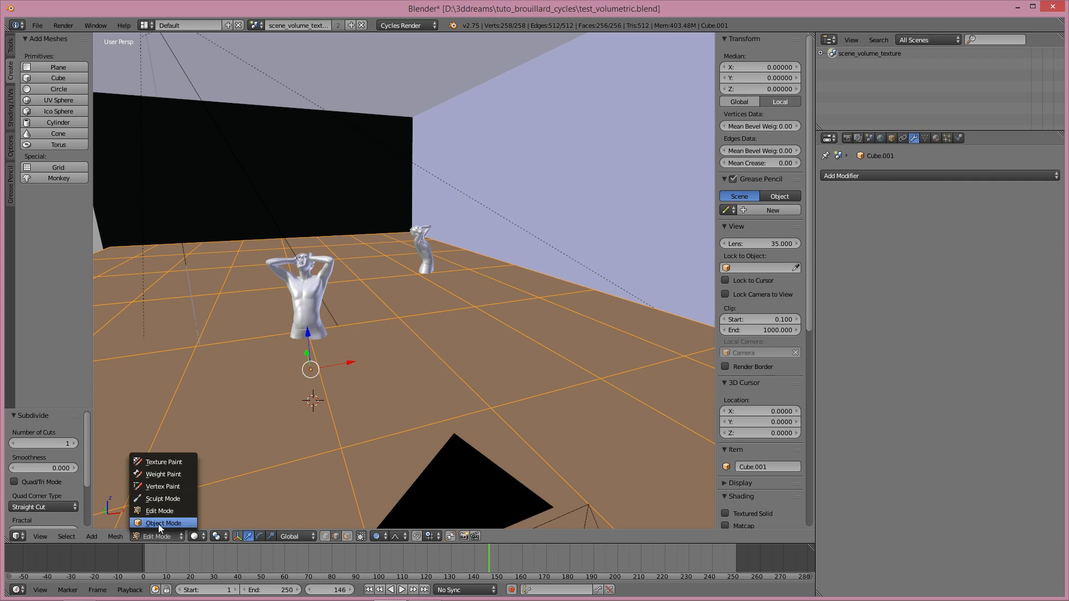
left_click(158, 526)
Add a Subdivision Surface modifier to the low box with 4 View and 4 Render subdivisions.
left_click(864, 176)
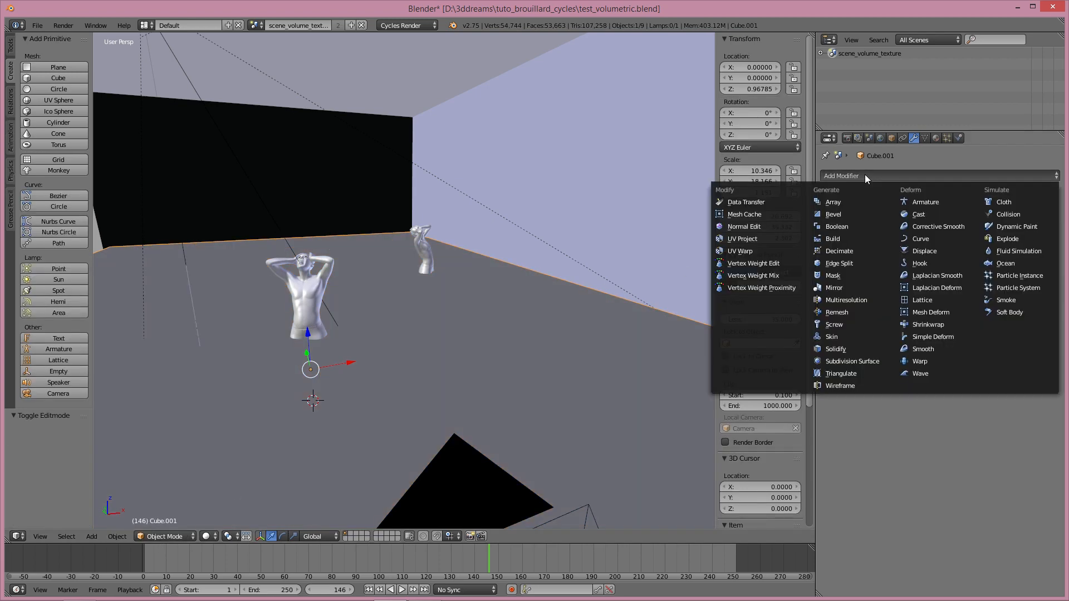
left_click(845, 361)
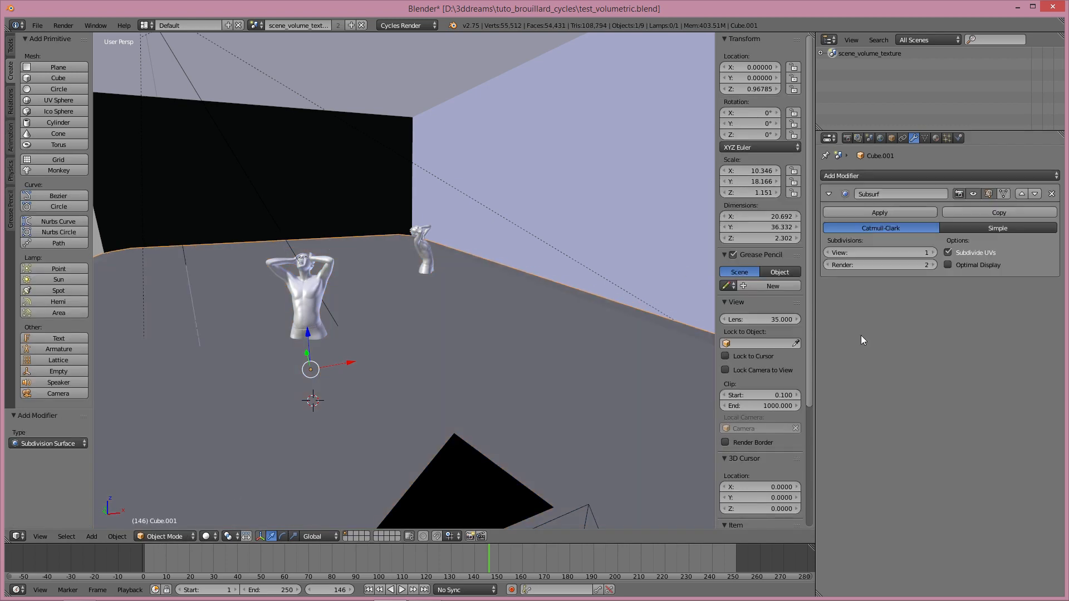
left_click(933, 252)
left_click(933, 253)
left_click(933, 252)
left_click(931, 265)
left_click(931, 265)
left_click(930, 265)
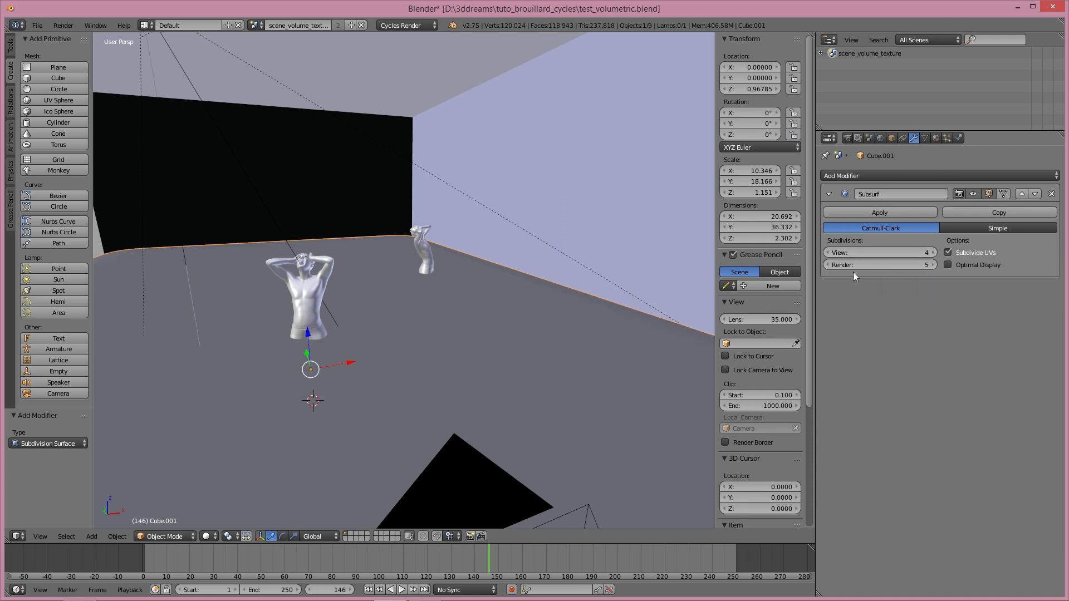
left_click(826, 264)
Add a Displace modifier to the low box with a new texture named brouillard_2.
left_click(903, 176)
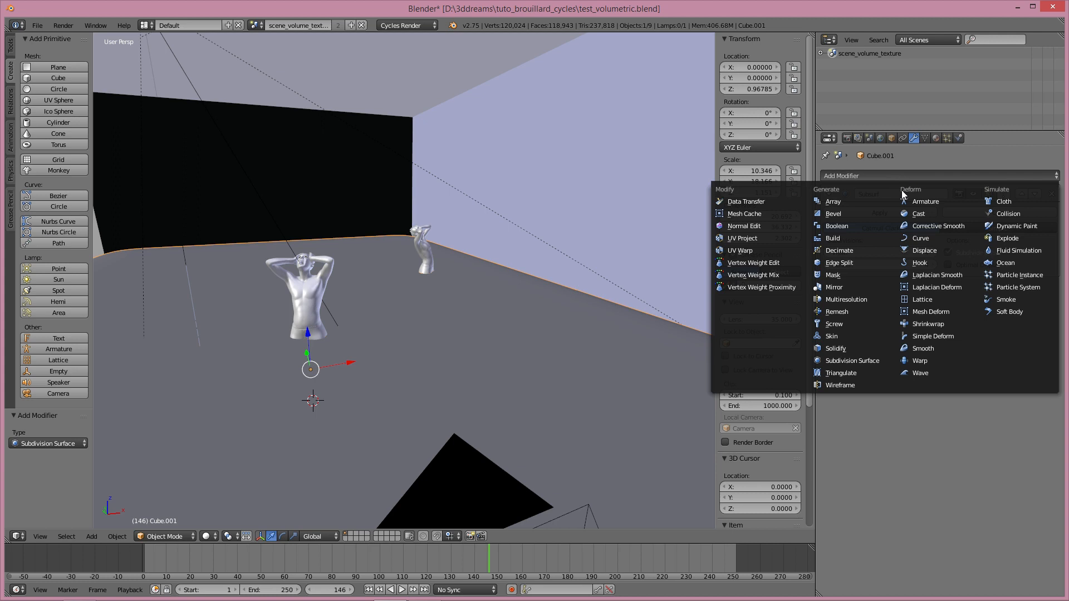
left_click(929, 250)
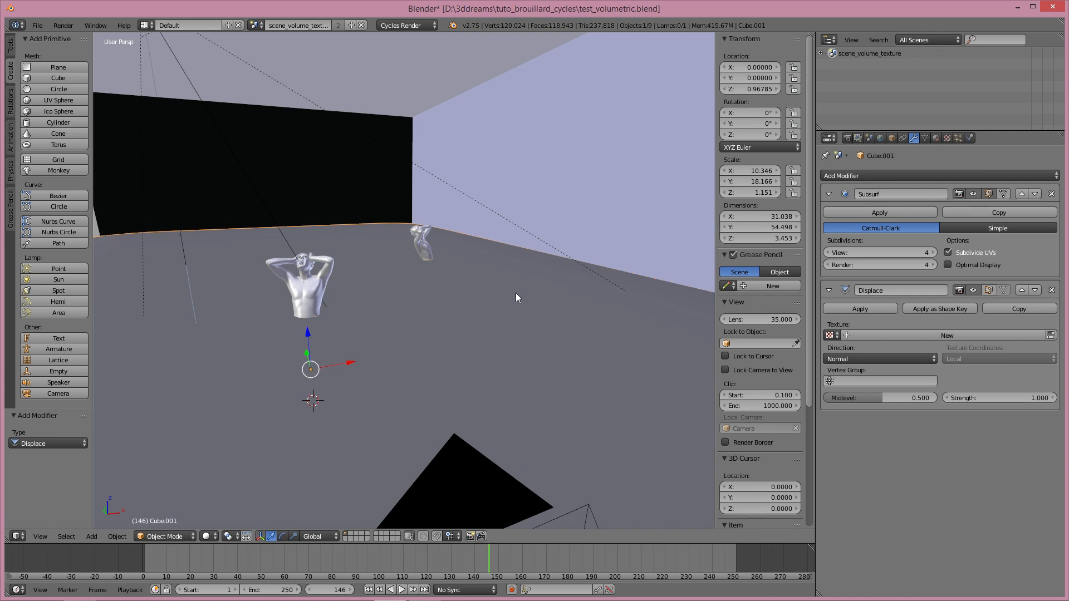
left_click(874, 335)
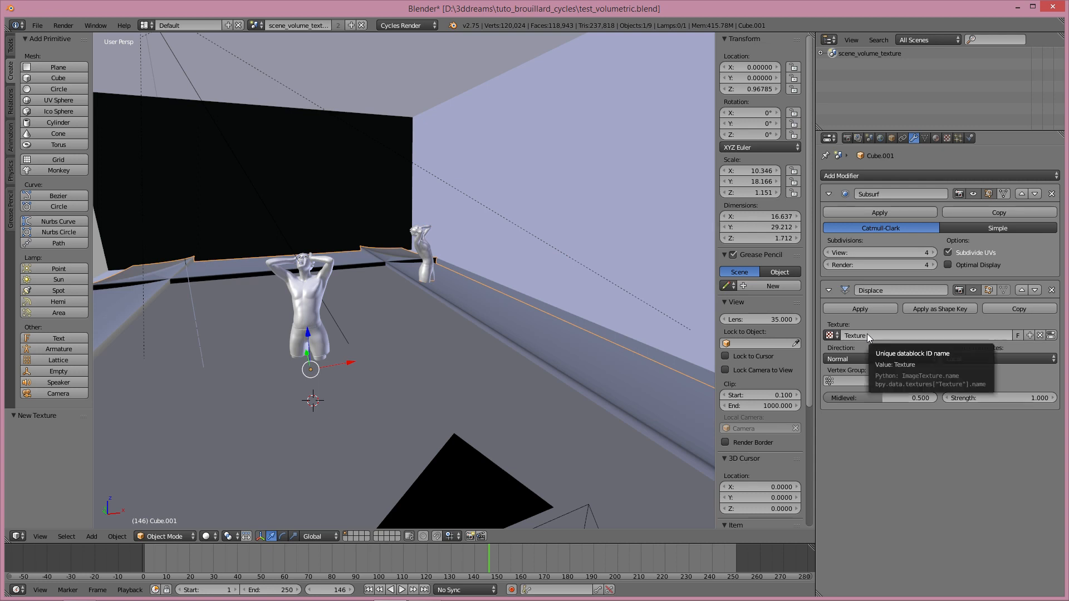
left_click(866, 334)
type("brouillard")
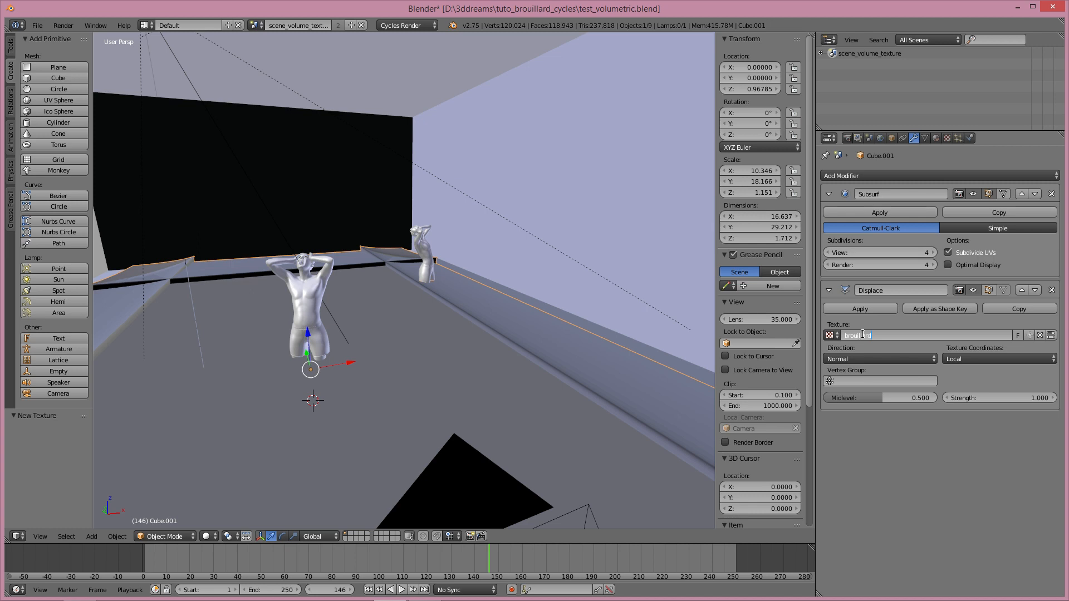
type("_2")
key("Return")
Set the type of the brouillard_2 displacement texture to Clouds.
left_click(947, 138)
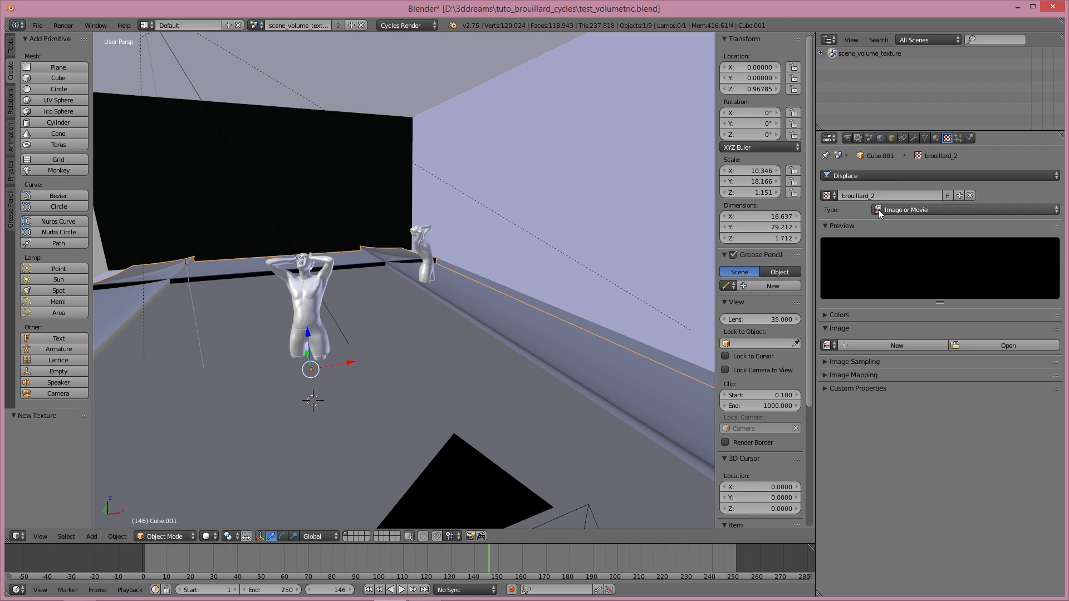
left_click(893, 209)
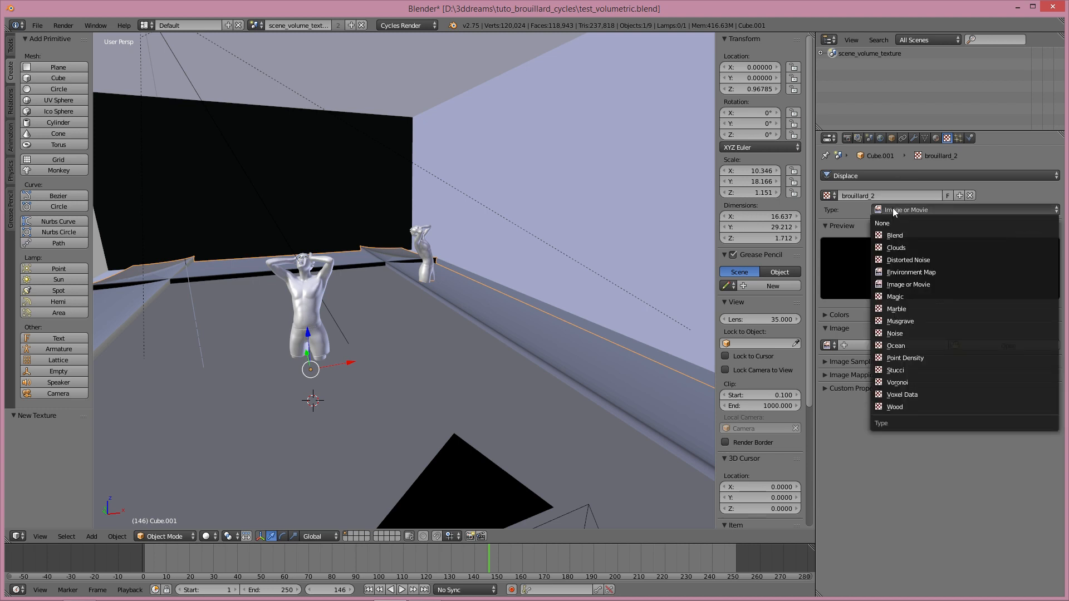
left_click(893, 246)
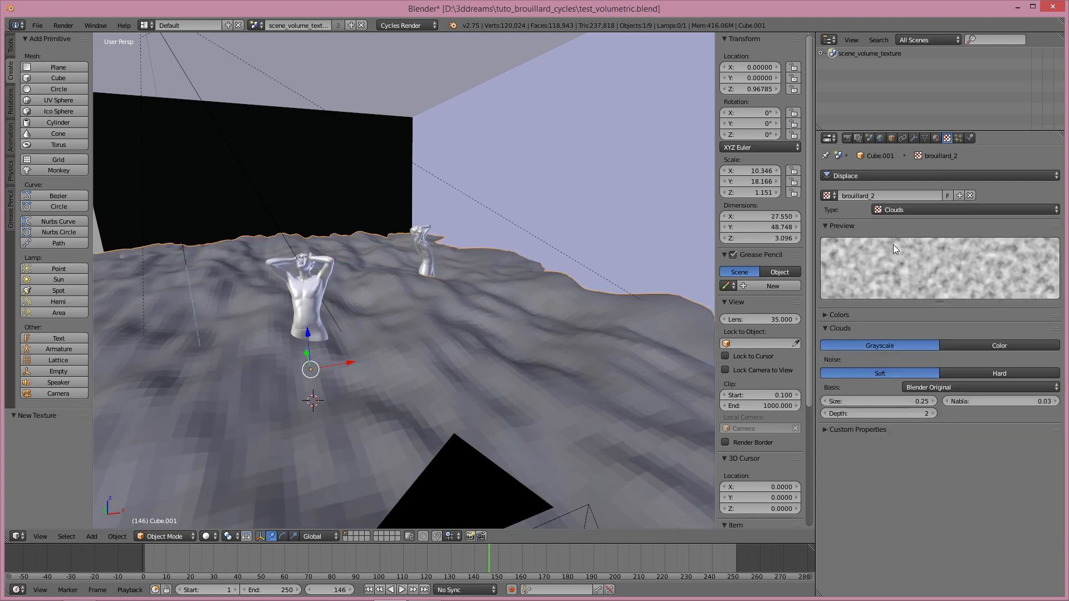
scroll(382, 365, "down", 3)
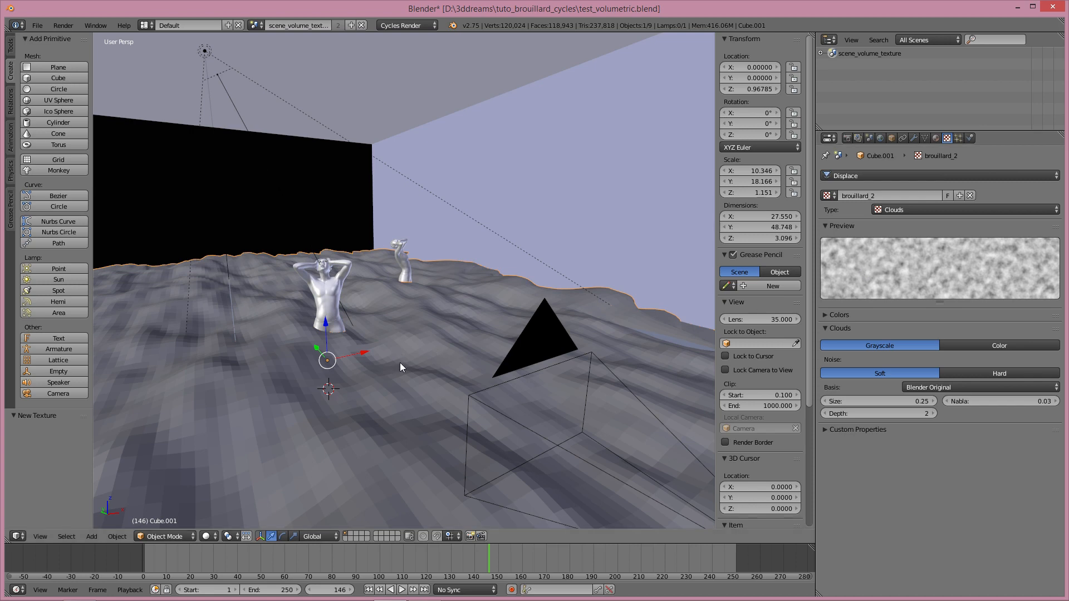
Set the size of the brouillard_2 Clouds texture to 0.15 and check the displaced surface.
middle_click_drag(320, 357, 272, 370)
middle_click_drag(452, 359, 433, 373)
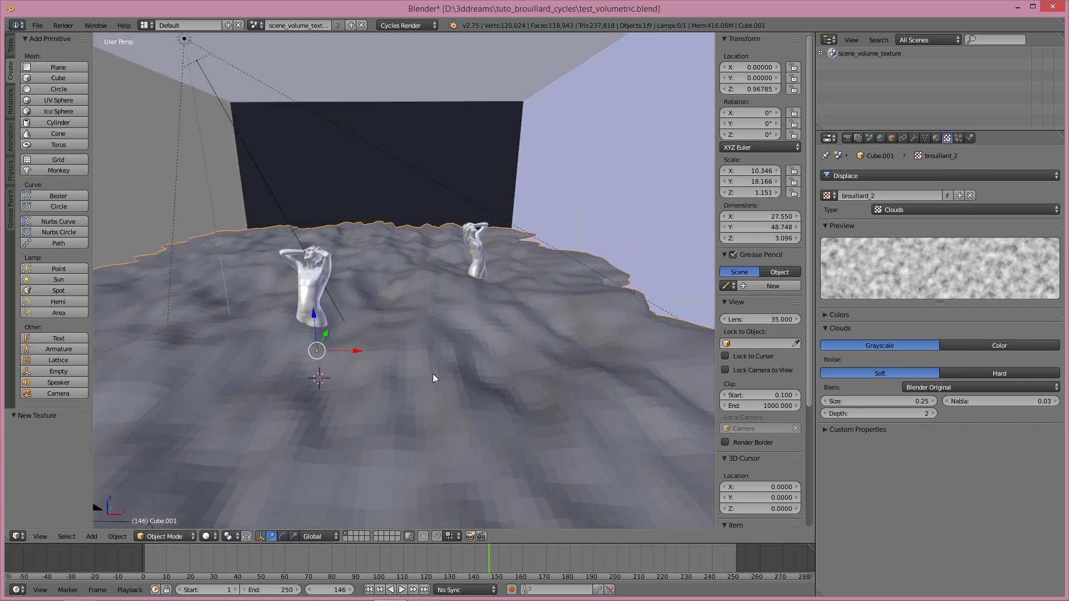
left_click(910, 403)
type("0")
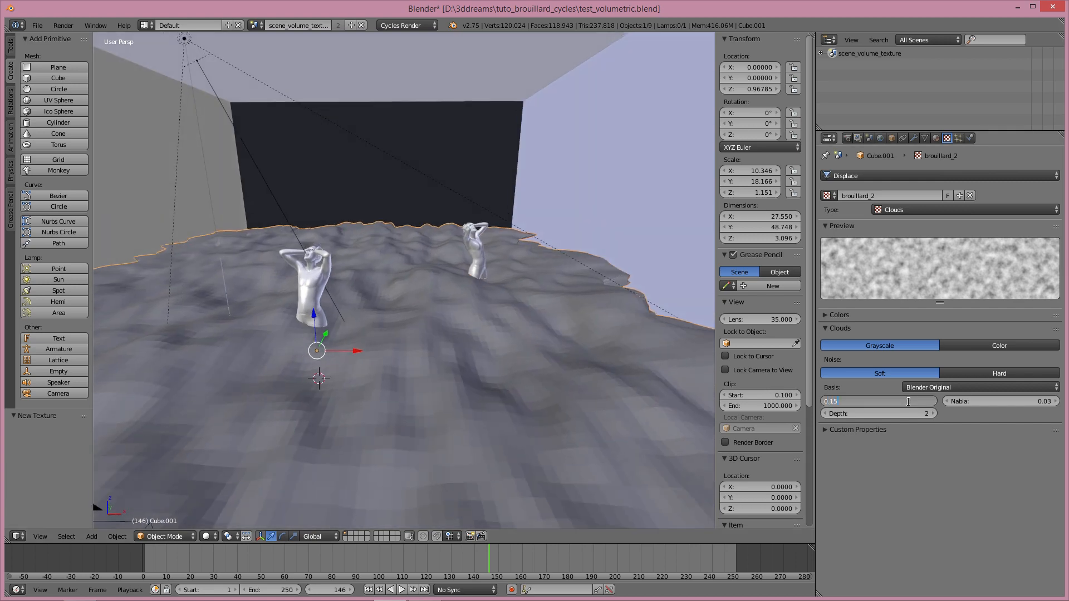
type(".15")
key("Return")
middle_click_drag(543, 410, 376, 354)
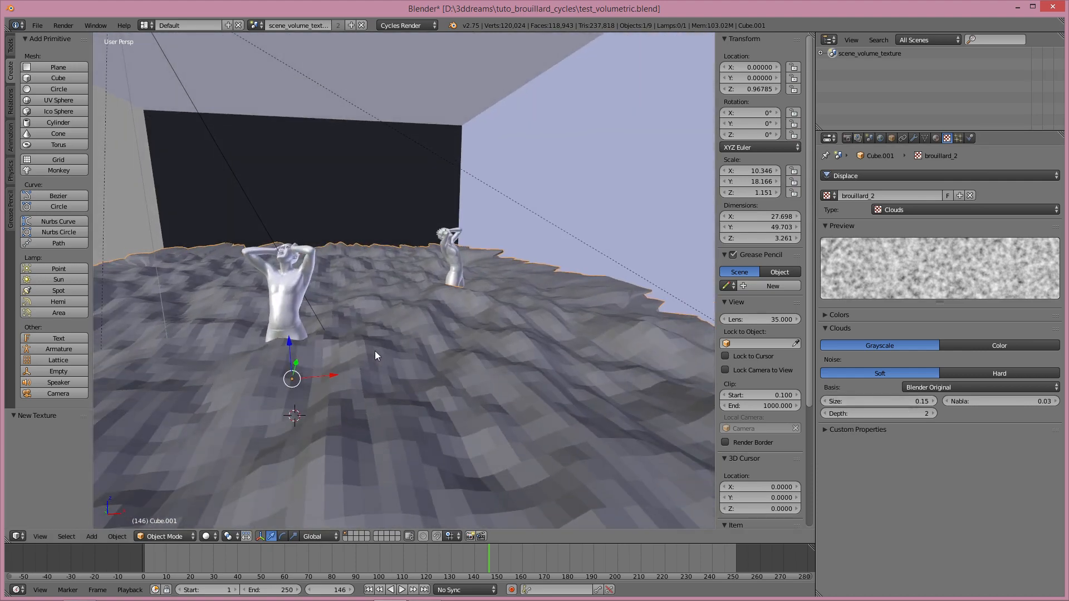
Reduce the size of the brouillard_2 Clouds texture to 0.1.
scroll(375, 350, "down", 1)
type("0.1")
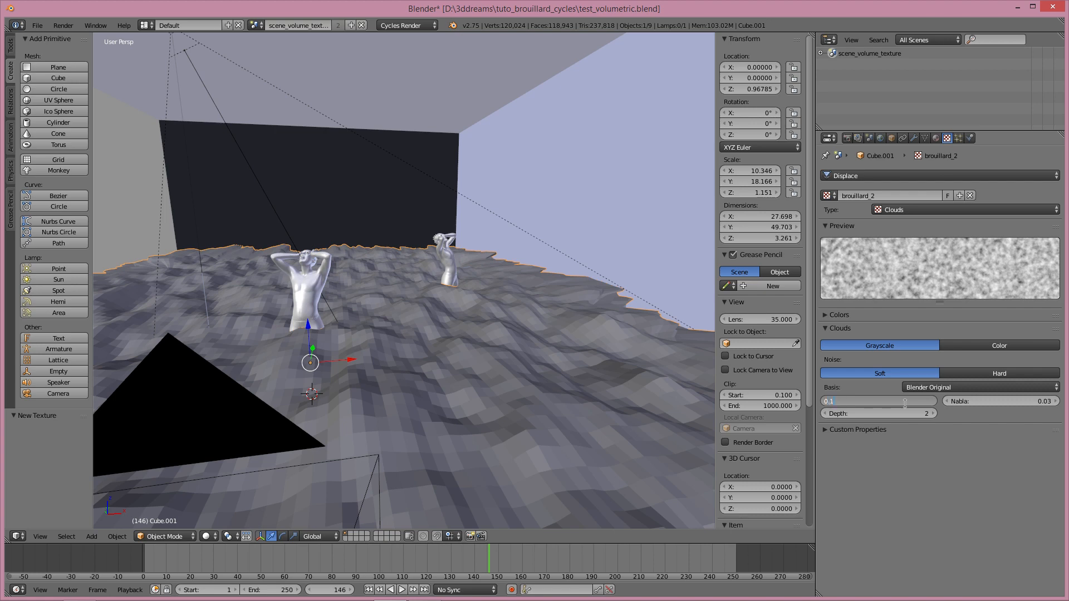
key("Return")
middle_click_drag(432, 361, 457, 334)
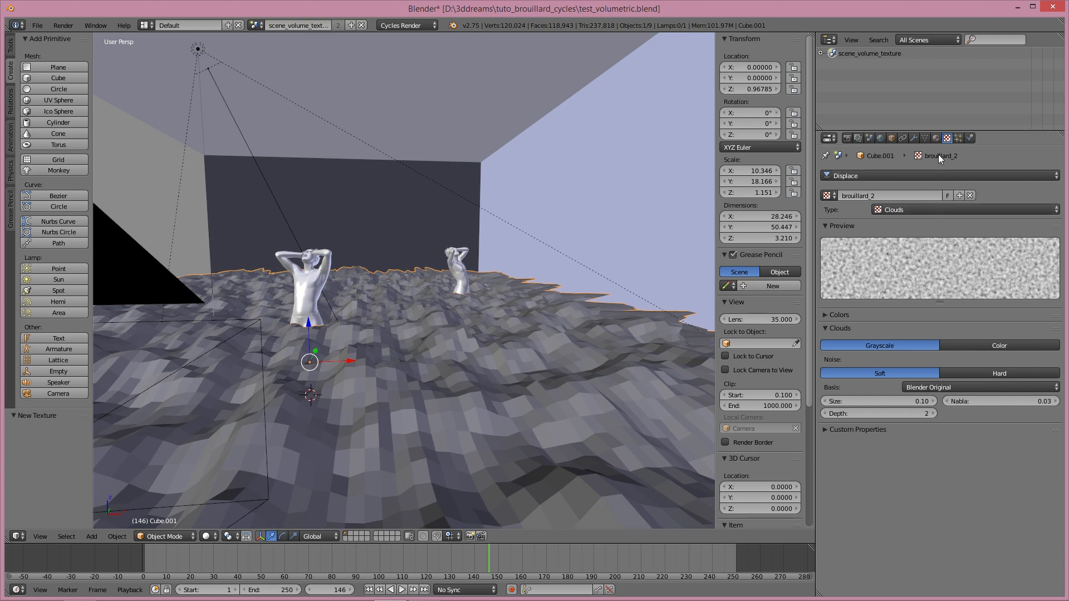
Set the Displace modifier's direction on the low box to Z.
left_click(914, 139)
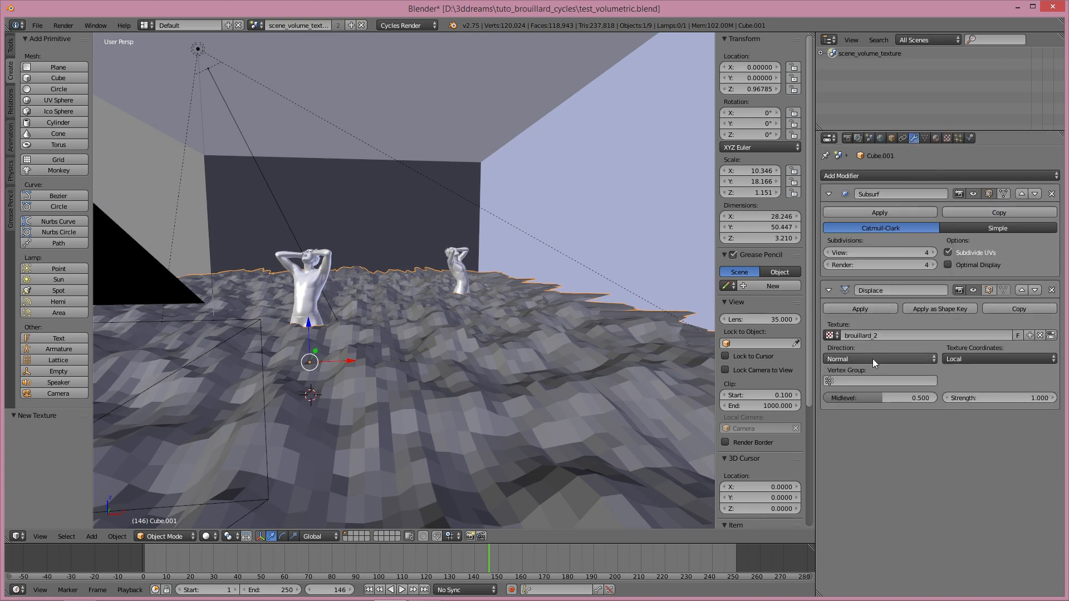
left_click(840, 359)
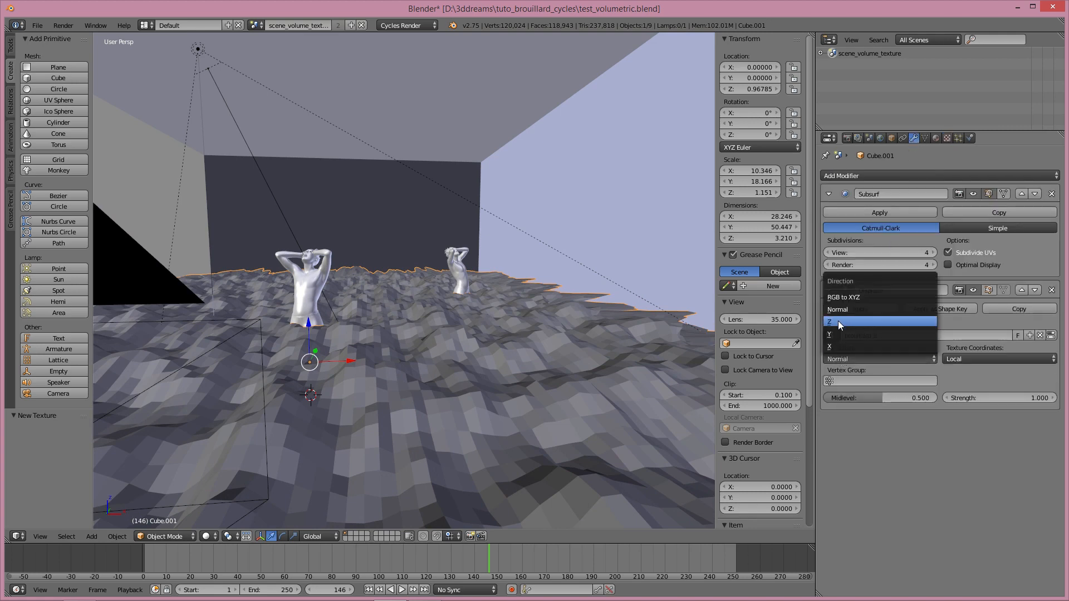
left_click(837, 320)
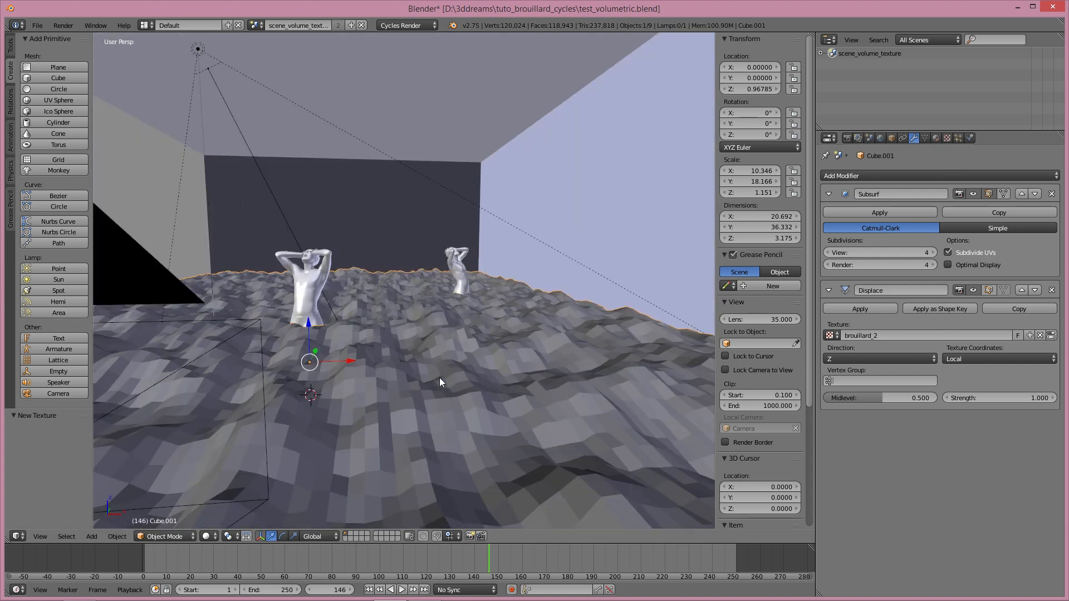
middle_click_drag(404, 333, 387, 339)
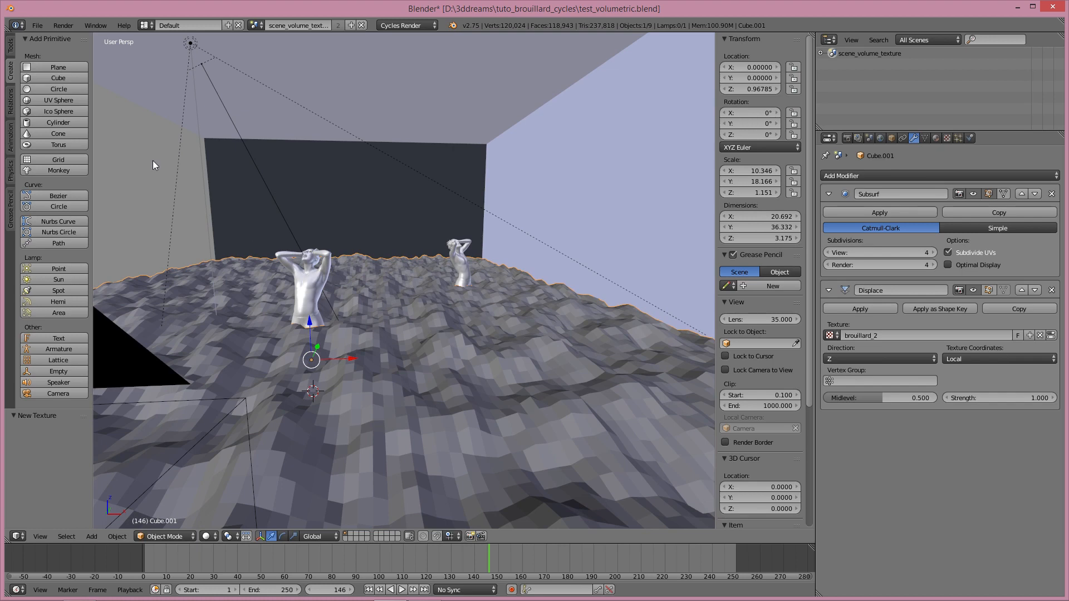
Apply smooth shading to the displaced low box.
left_click(10, 45)
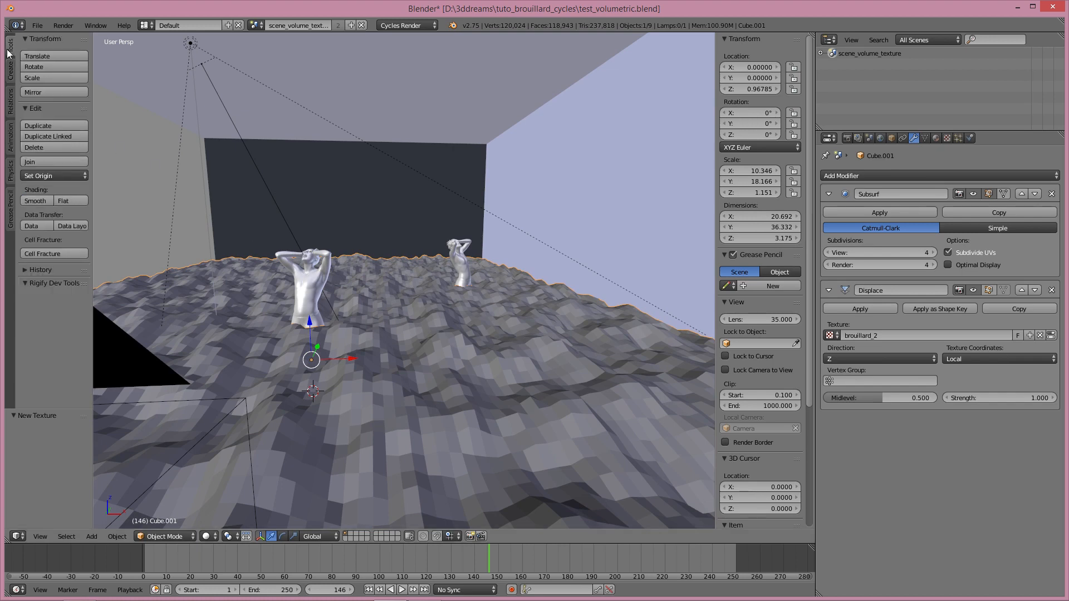
left_click(35, 201)
scroll(432, 334, "up", 2)
Set the low box's displacement strength to -0.7 and the brouillard_2 Clouds texture size to 0.15.
left_click_drag(1030, 402, 972, 397)
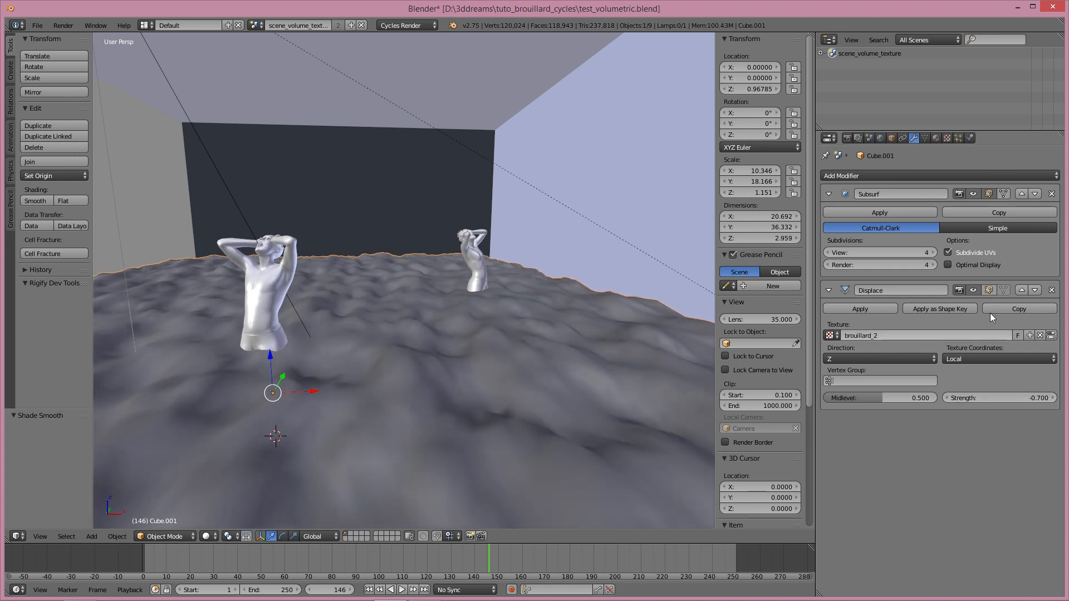
left_click(947, 141)
double_click(906, 400)
type("0.15")
key("Return")
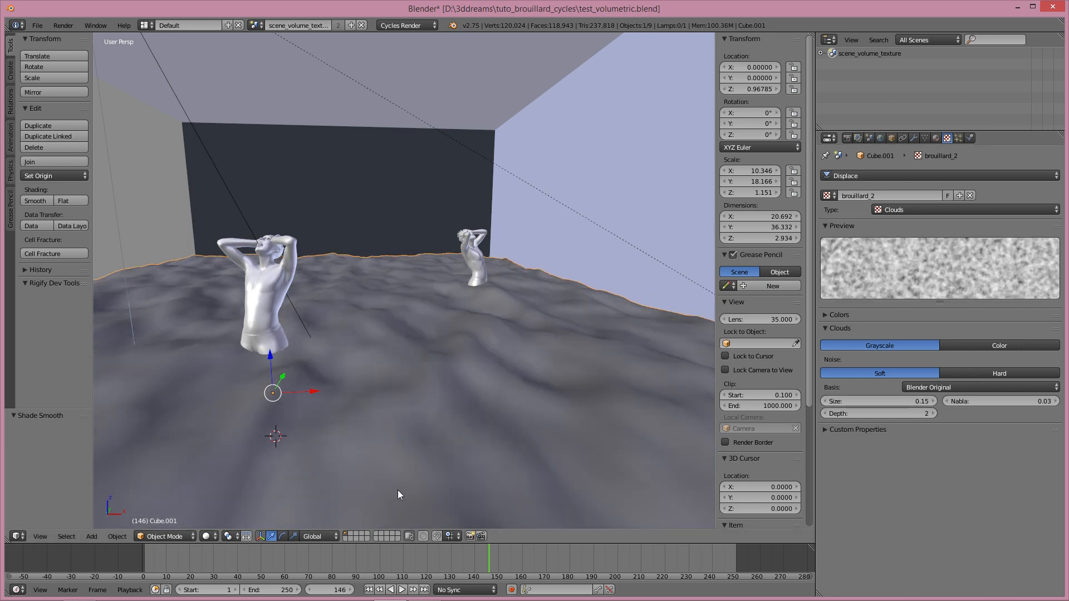
middle_click_drag(329, 388, 384, 374)
Set the Displace modifier's strength on the low box to -1.
left_click(913, 138)
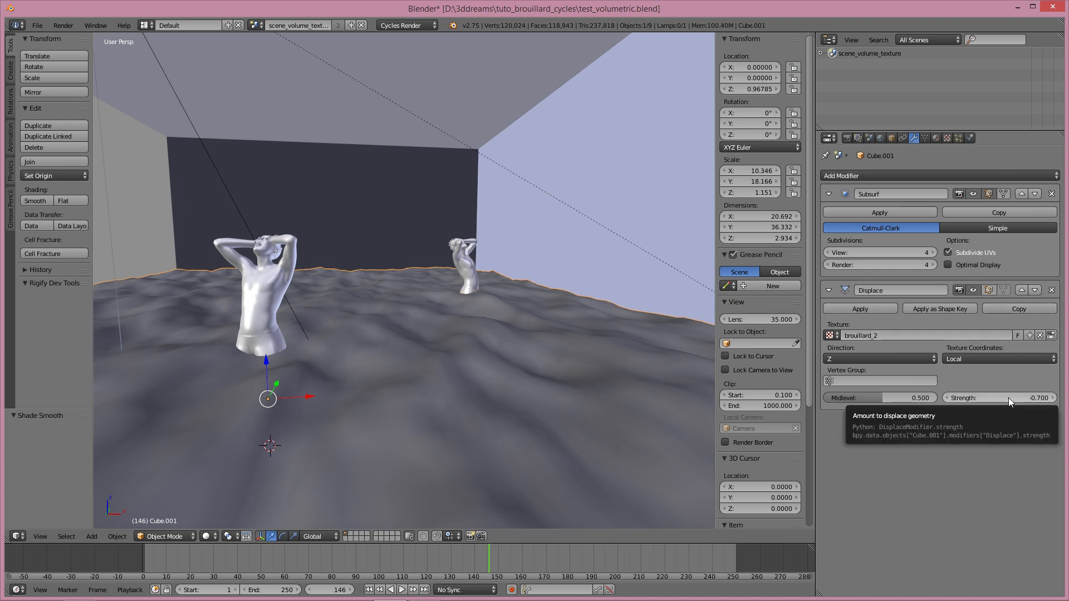
left_click_drag(1008, 397, 986, 397)
middle_click_drag(452, 382, 414, 358)
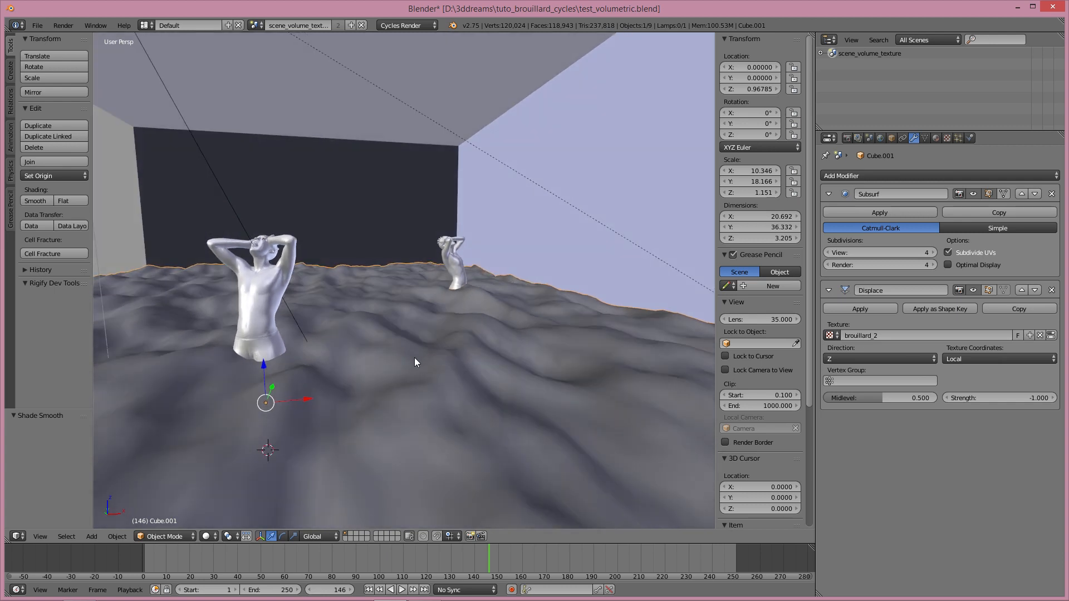
left_click(933, 265)
Create a new material for the low box and name it brouillard_2.
left_click(939, 138)
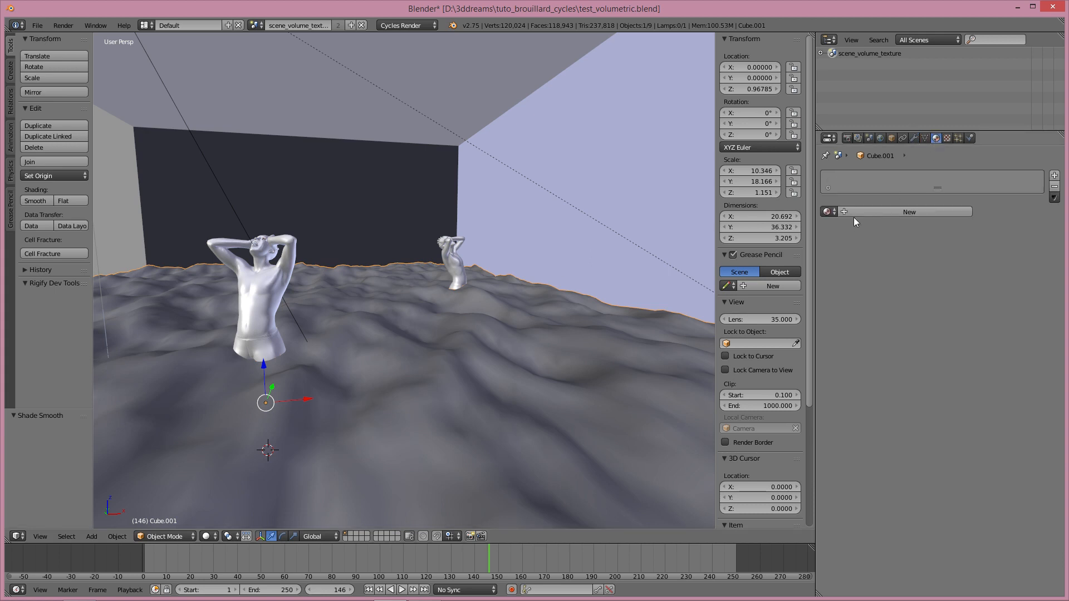
left_click(853, 217)
left_click(867, 211)
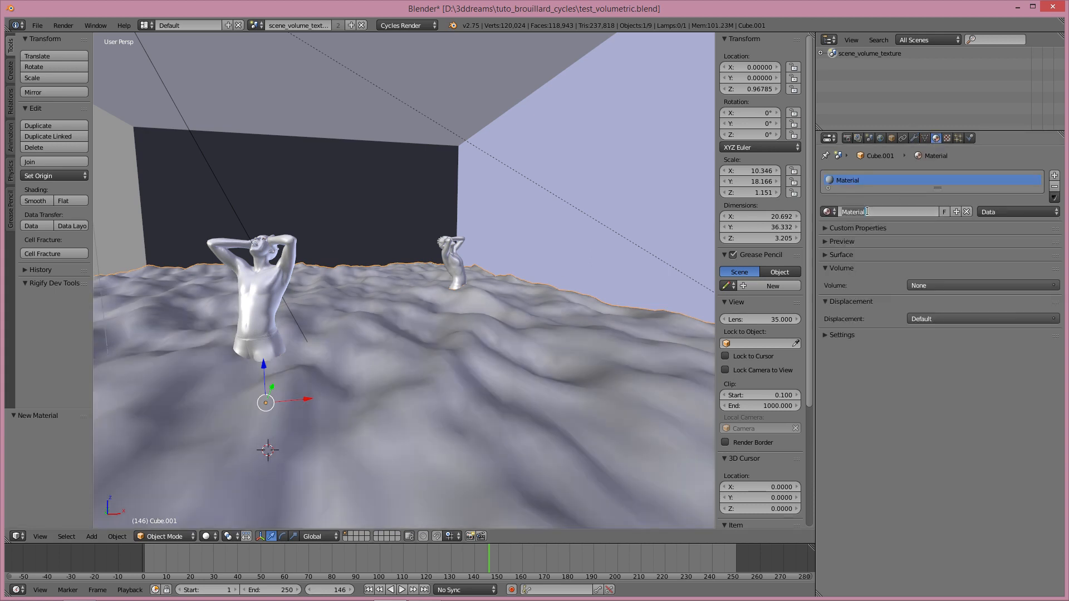
type("brouillard_2")
key("Return")
Remove the surface shader from the brouillard_2 material and assign Volume Scatter as its volume shader.
left_click(843, 253)
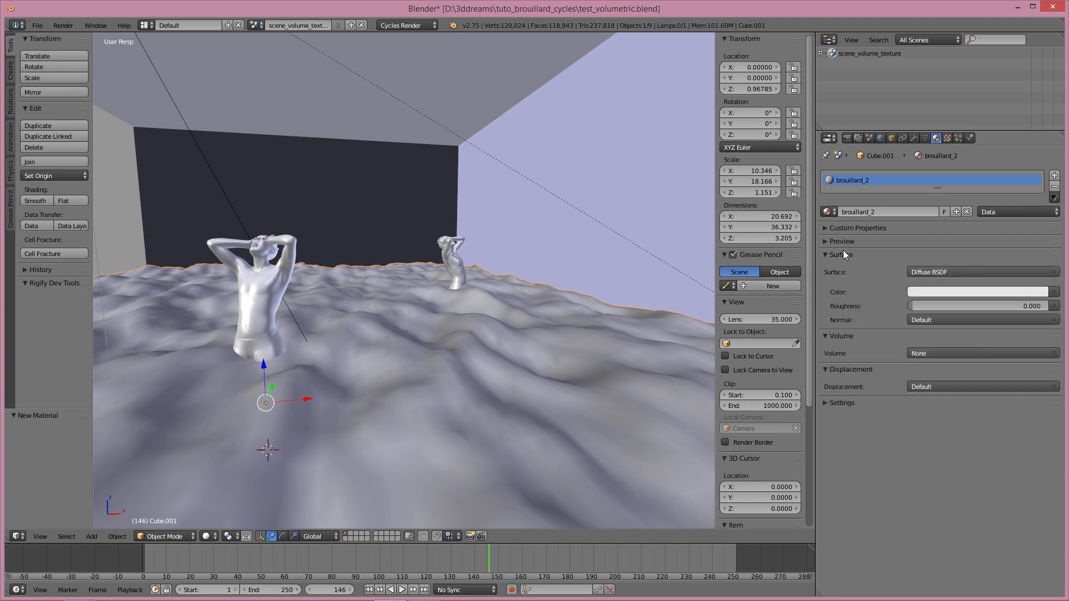
left_click(931, 272)
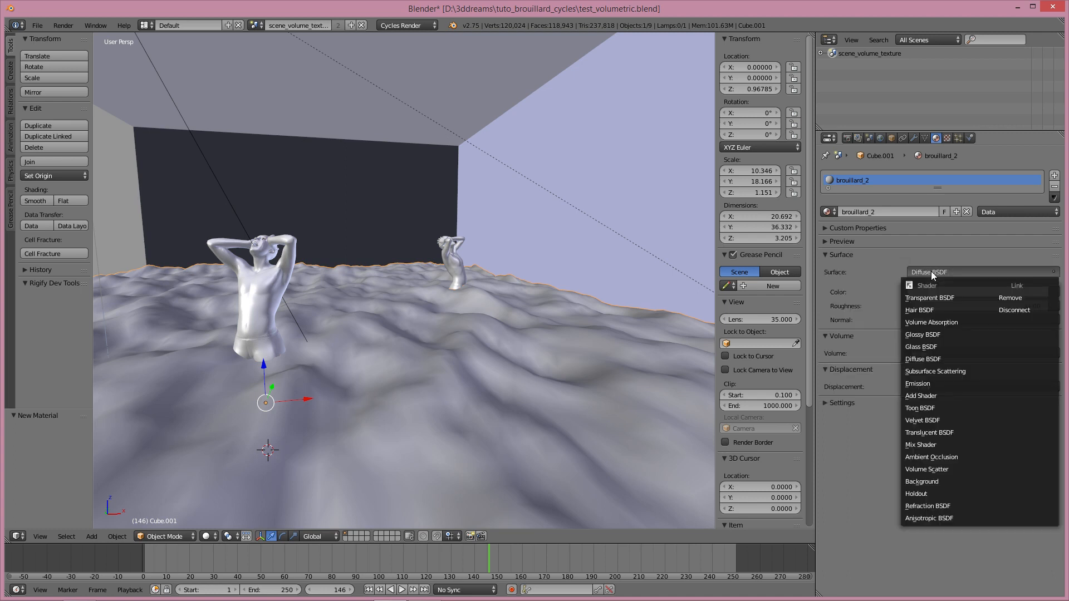
left_click(1009, 299)
left_click(828, 254)
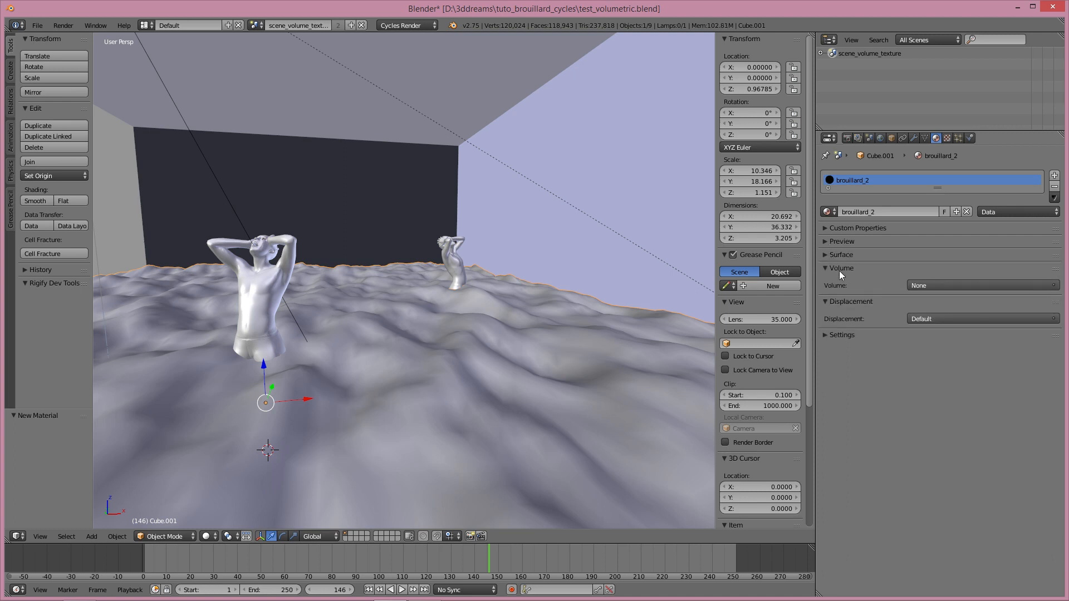
left_click(922, 286)
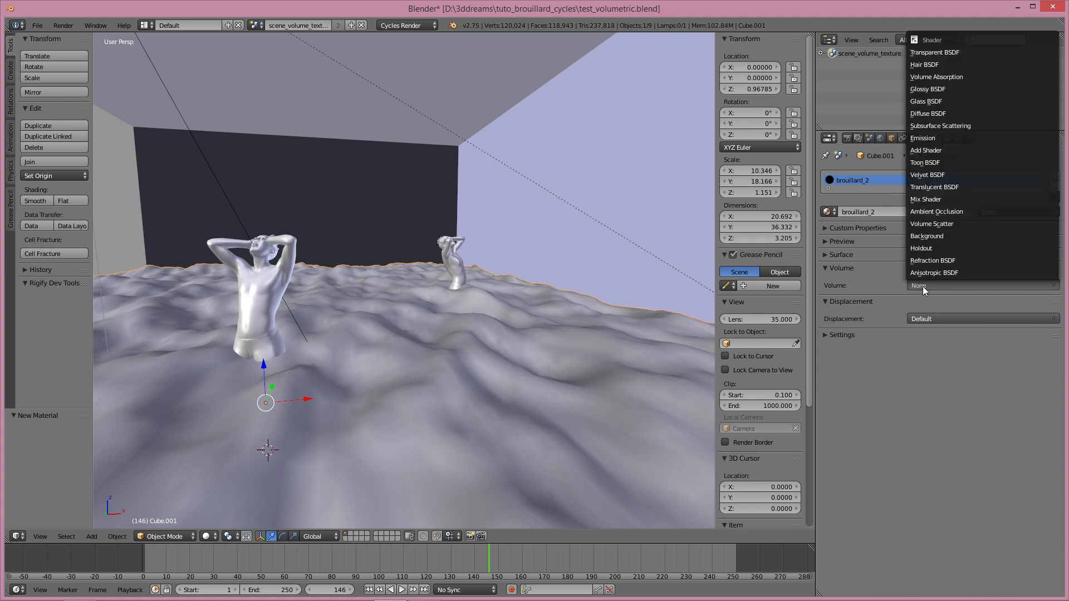
left_click(941, 223)
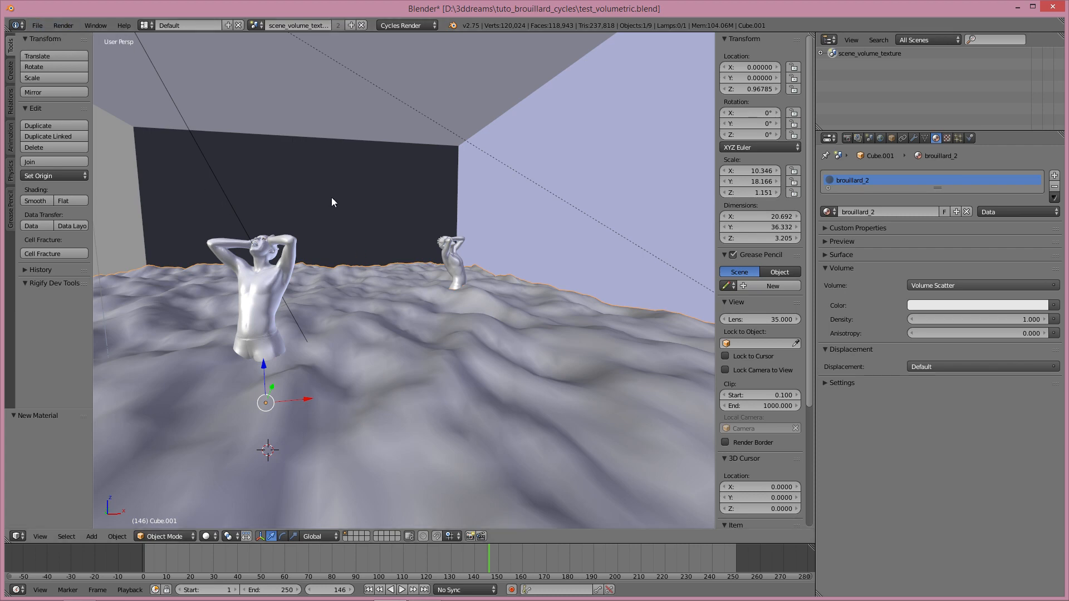
Render the image from the camera view and examine the ground fog around both figures.
key("KP_0")
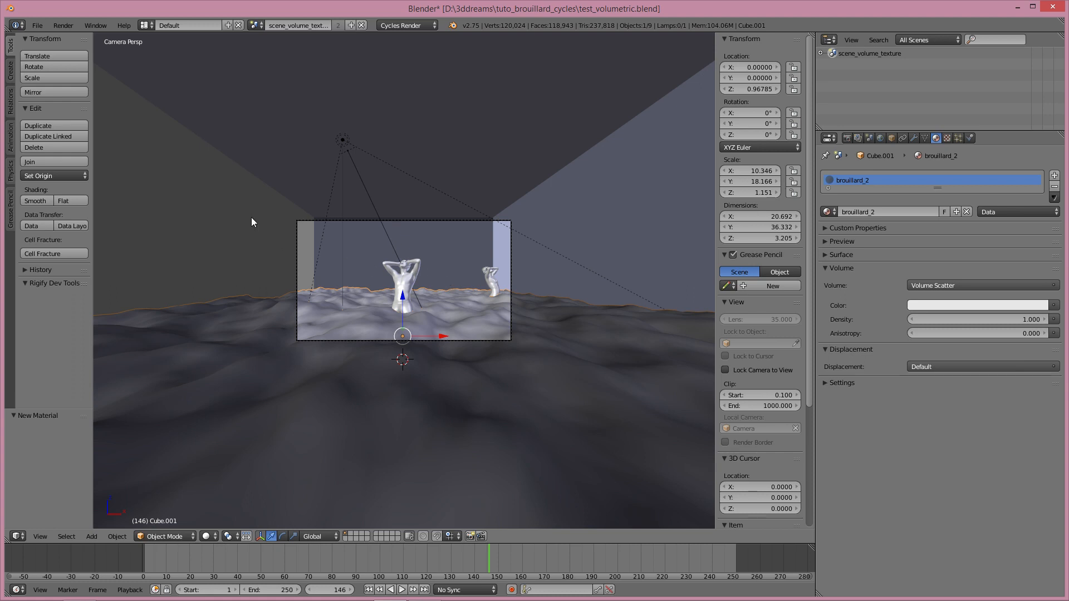
left_click(63, 25)
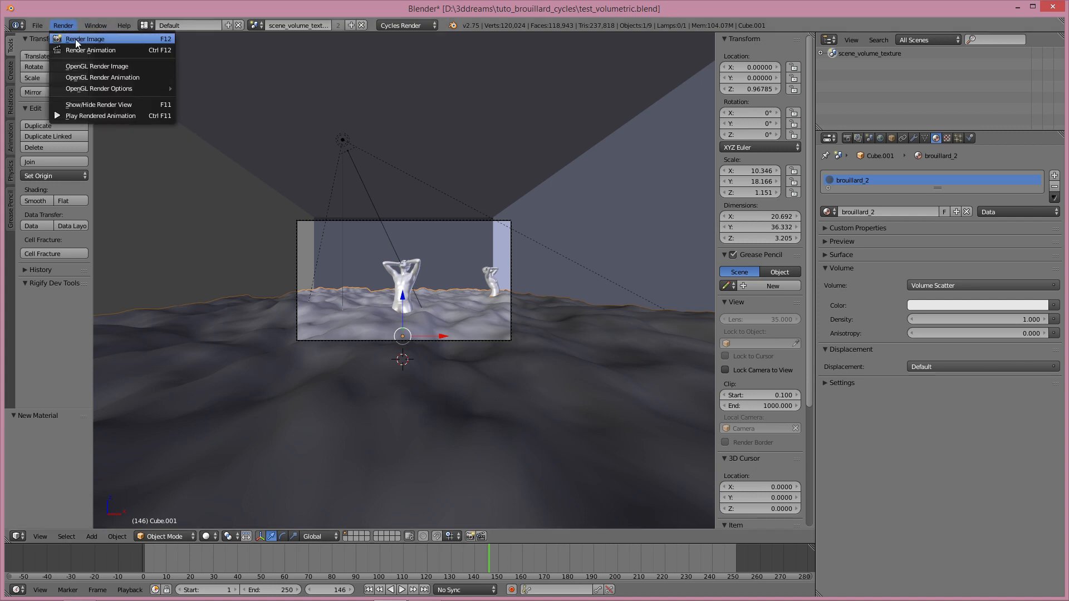
left_click(75, 39)
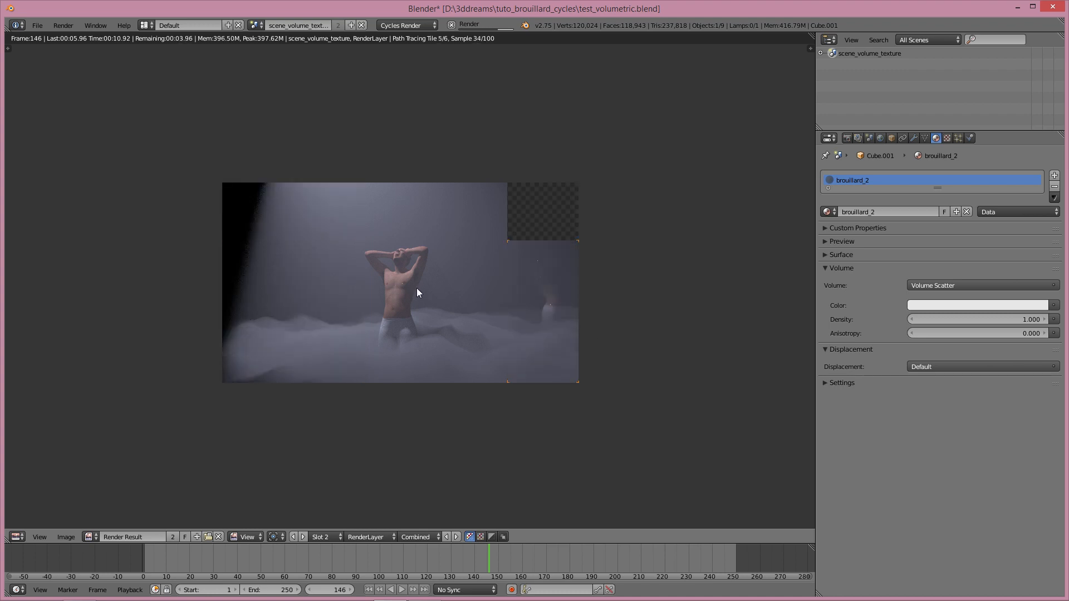
scroll(416, 290, "down", 3)
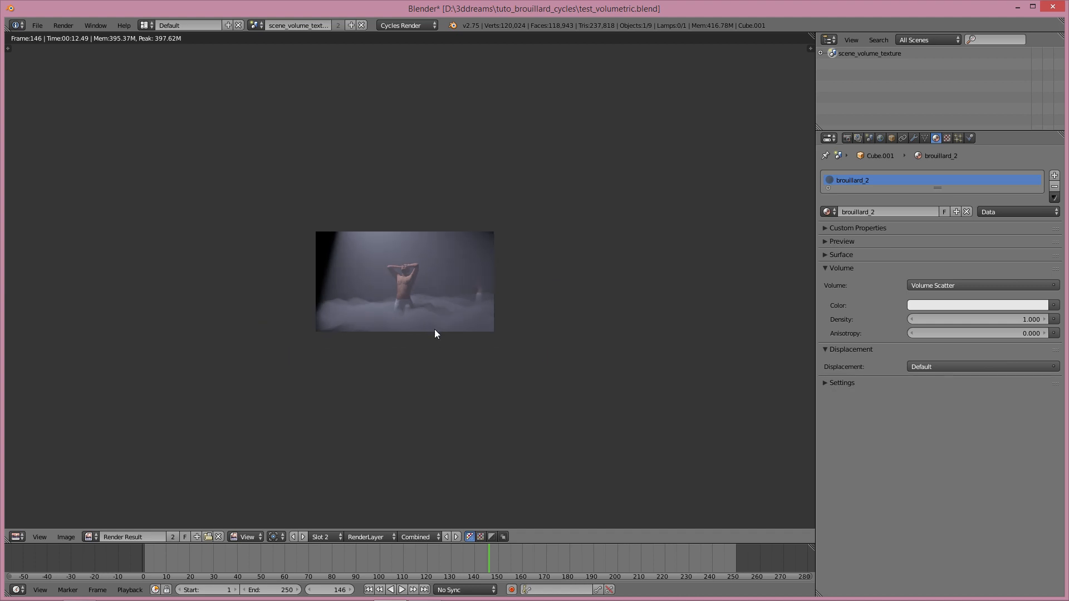
scroll(395, 322, "up", 4)
scroll(393, 322, "down", 1)
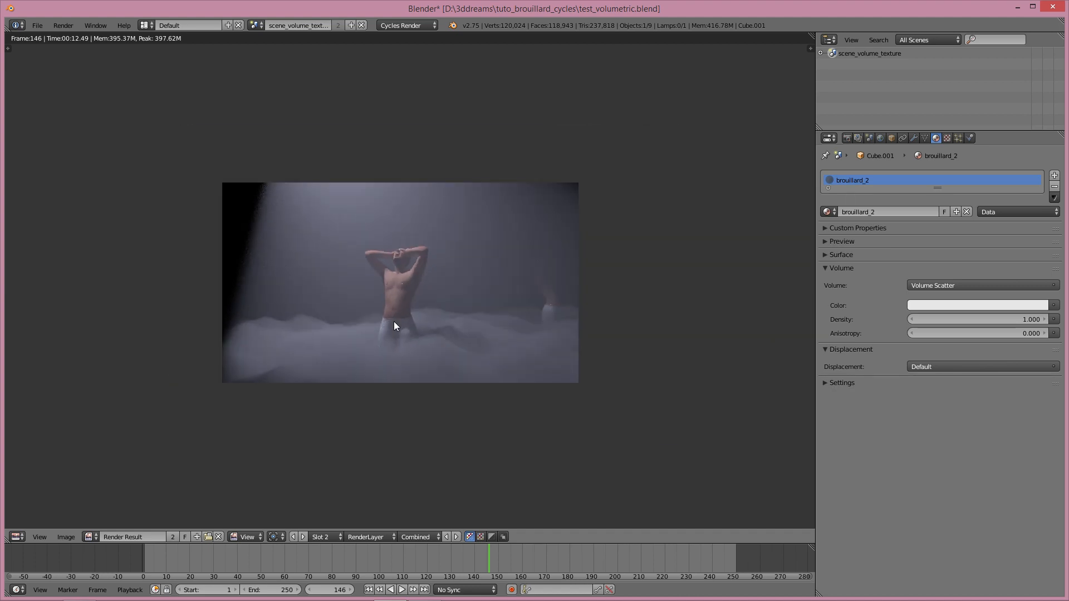
scroll(352, 347, "up", 3)
scroll(353, 346, "down", 3)
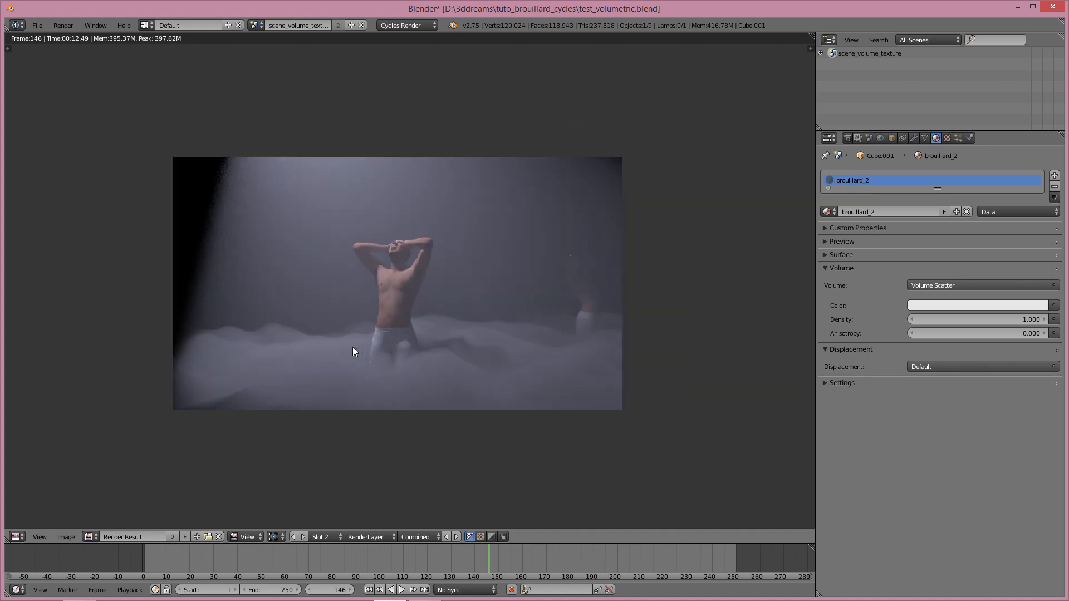
scroll(352, 348, "up", 2)
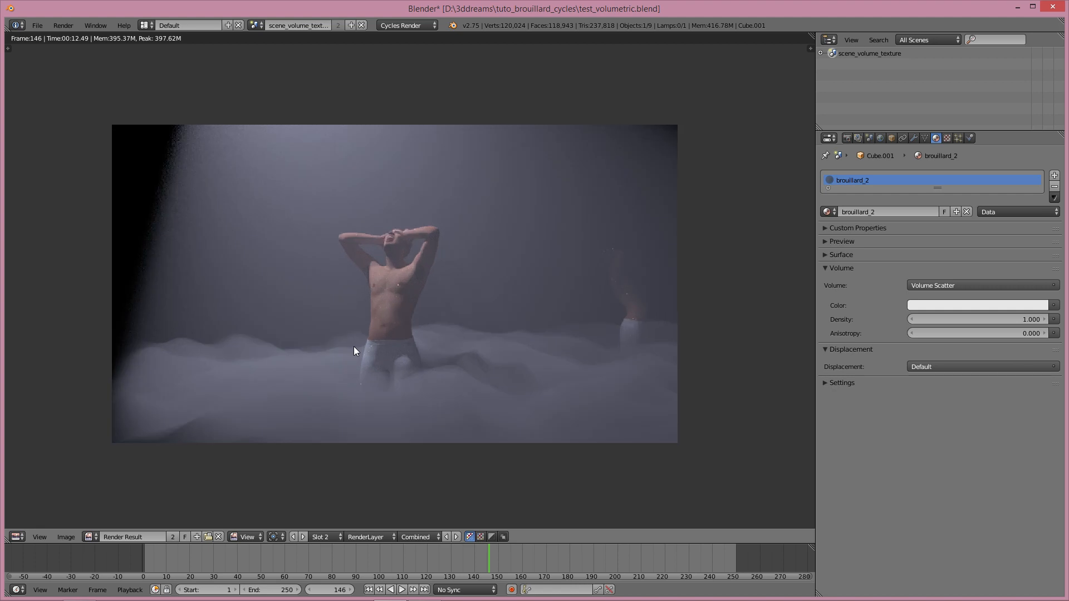
key("Escape")
Set the Volume Scatter density of brouillard_2 to 0.3 and render the image to examine the thinner ground fog.
left_click(998, 320)
type("0.3")
key("Return")
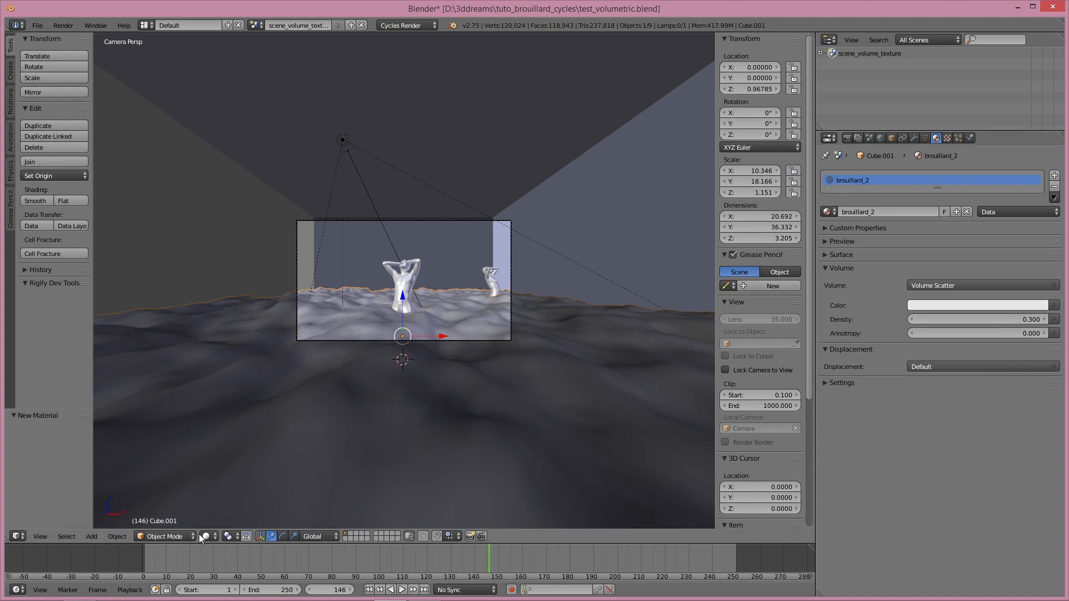
left_click(65, 25)
left_click(74, 39)
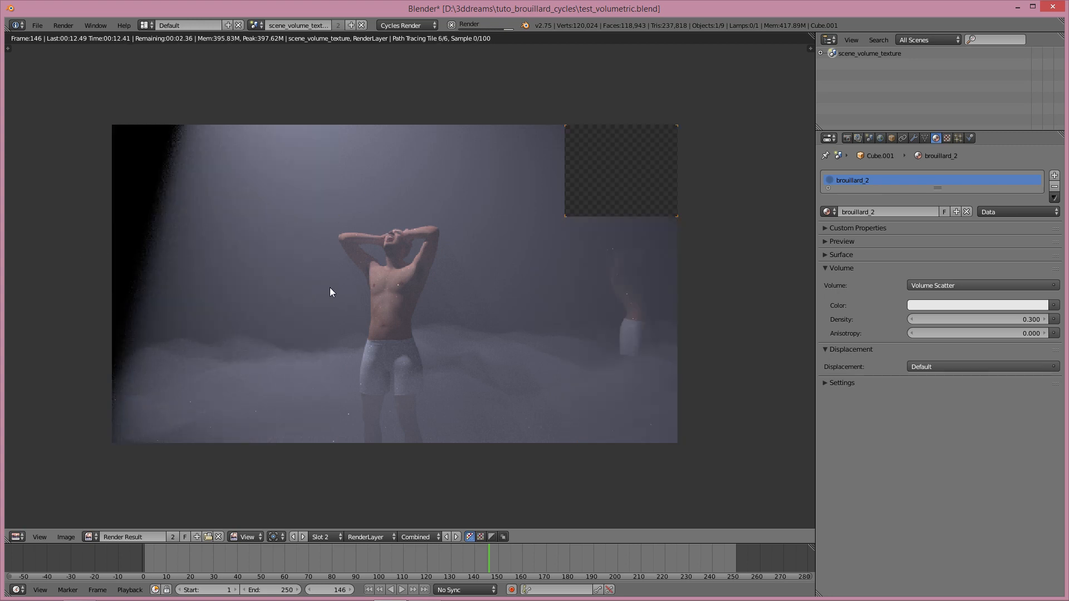
scroll(329, 289, "down", 3)
scroll(327, 292, "up", 2)
scroll(327, 291, "down", 1)
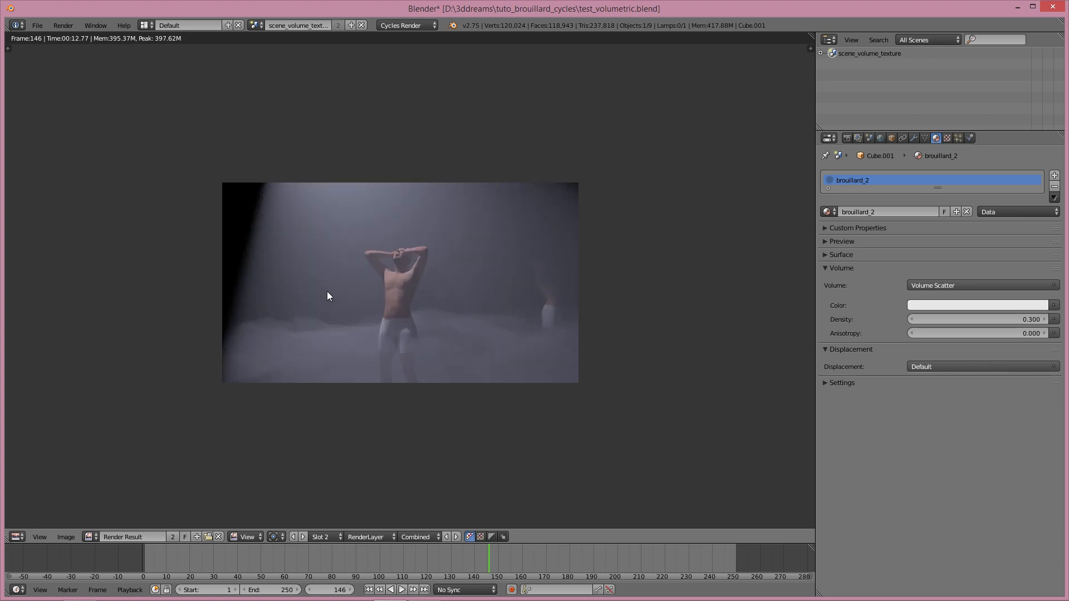
key("Escape")
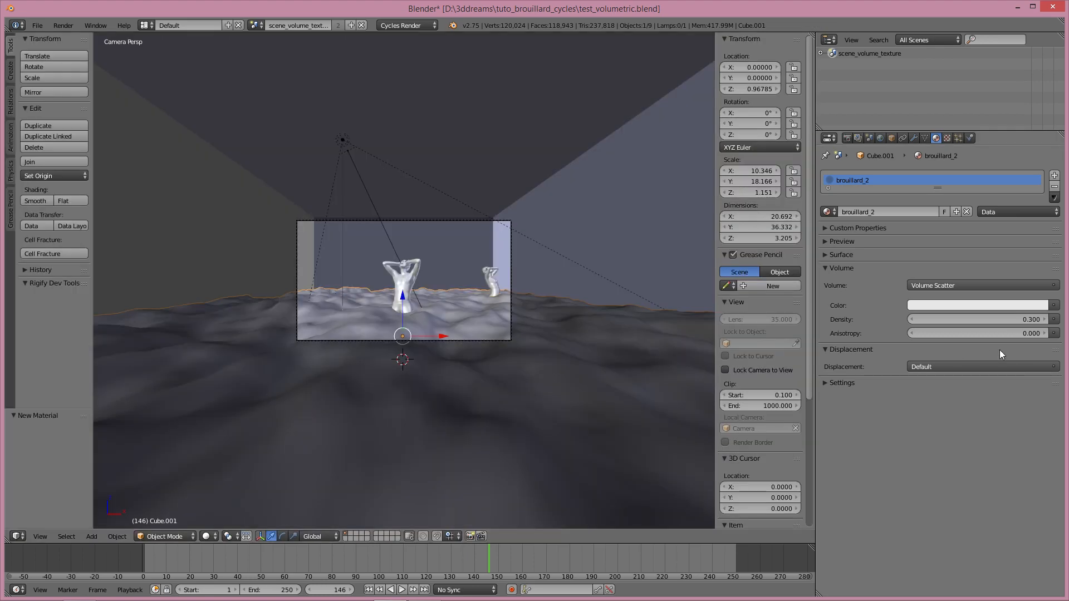
Set the Volume Scatter density of the brouillard_2 material to 1.
left_click(1015, 319)
type("1")
key("Return")
Select the spot lamp above the figures and switch the properties area to a 3D View.
left_click(829, 139)
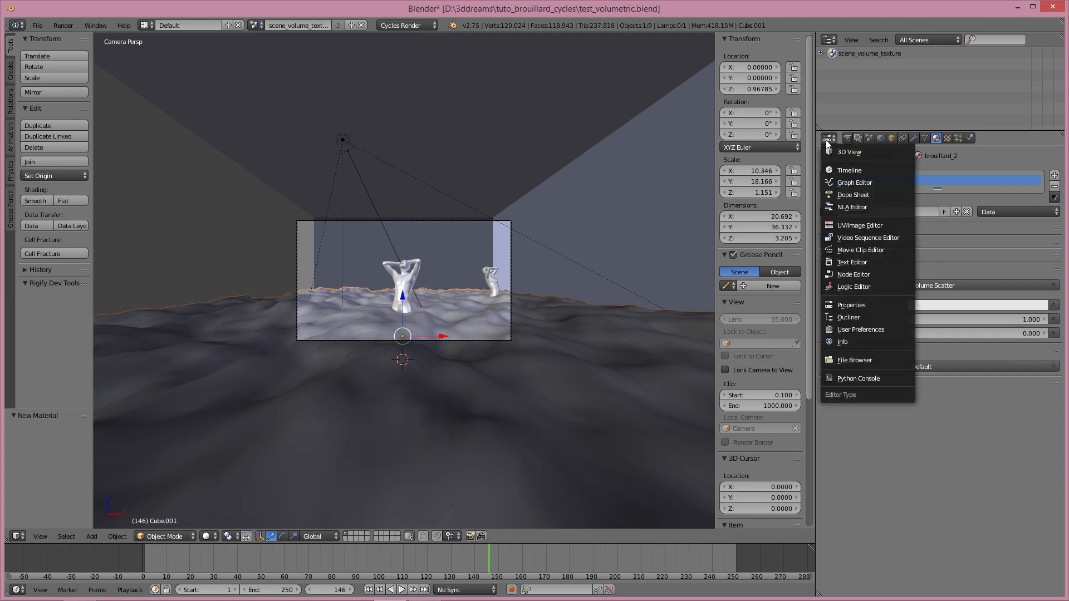
right_click(342, 141)
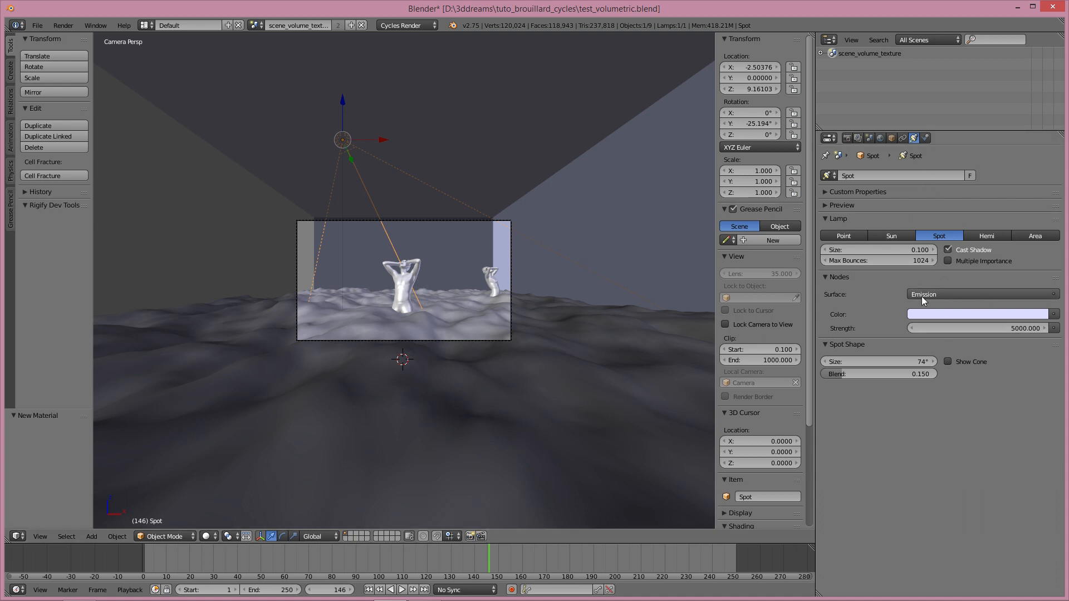
key("shift+F5")
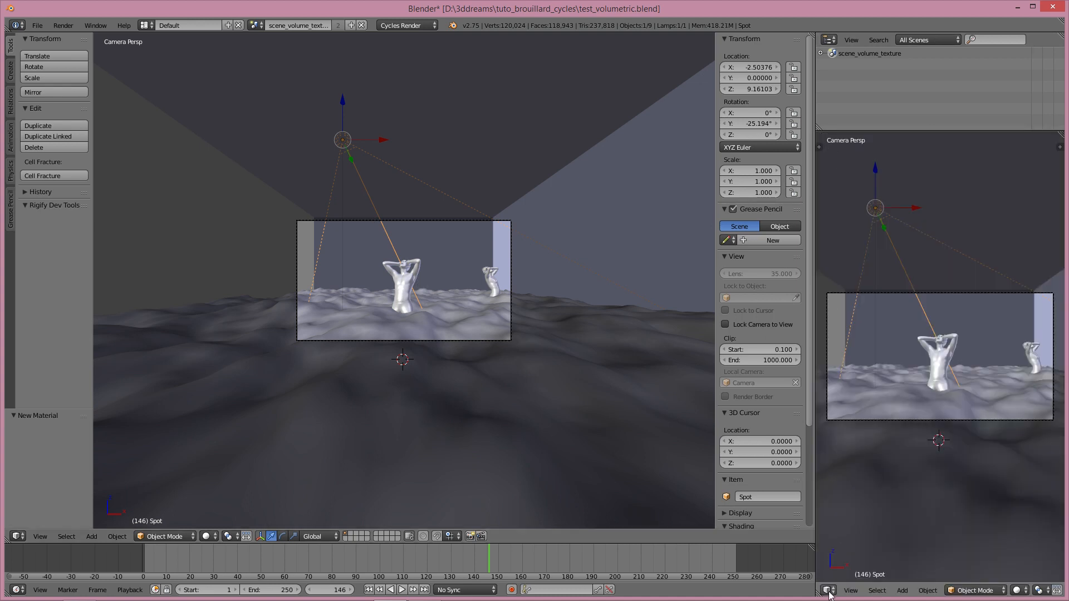
Show the Node Editor in a widened area and select the ground fog box to display its brouillard_2 material nodes.
left_click(828, 591)
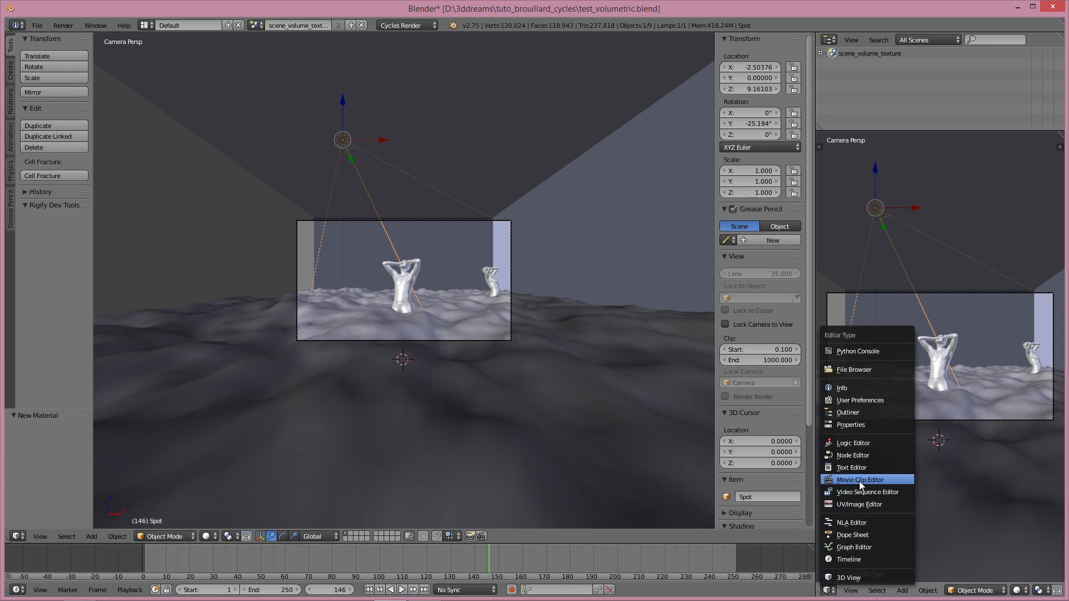
left_click(854, 455)
left_click_drag(815, 340, 530, 340)
scroll(696, 422, "up", 2)
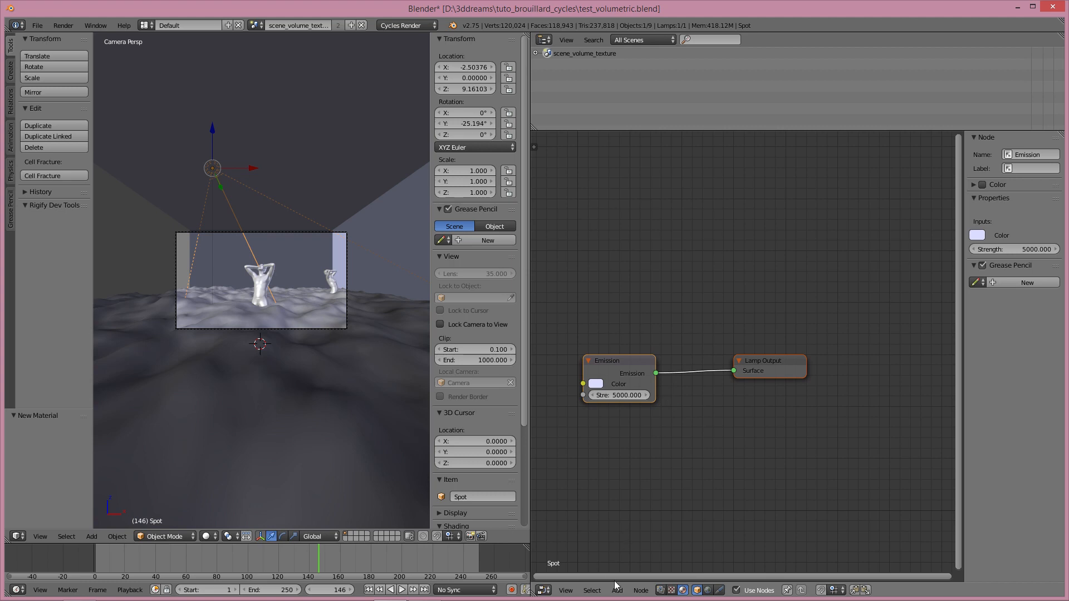
right_click(361, 360)
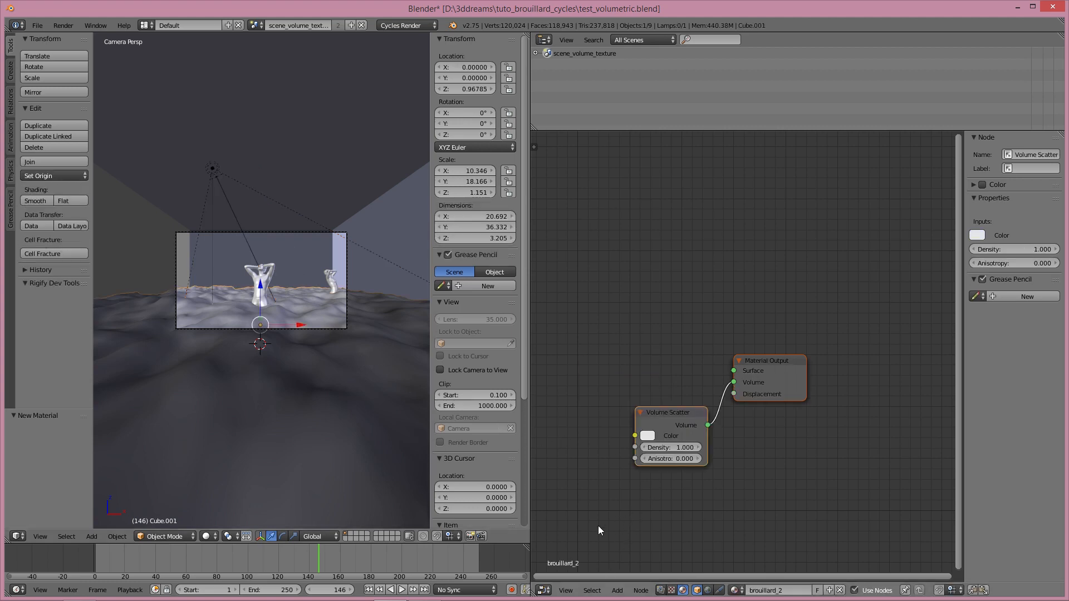
Add a Mix Shader node to brouillard_2 and link the Volume Scatter output to its second shader input.
left_click(616, 589)
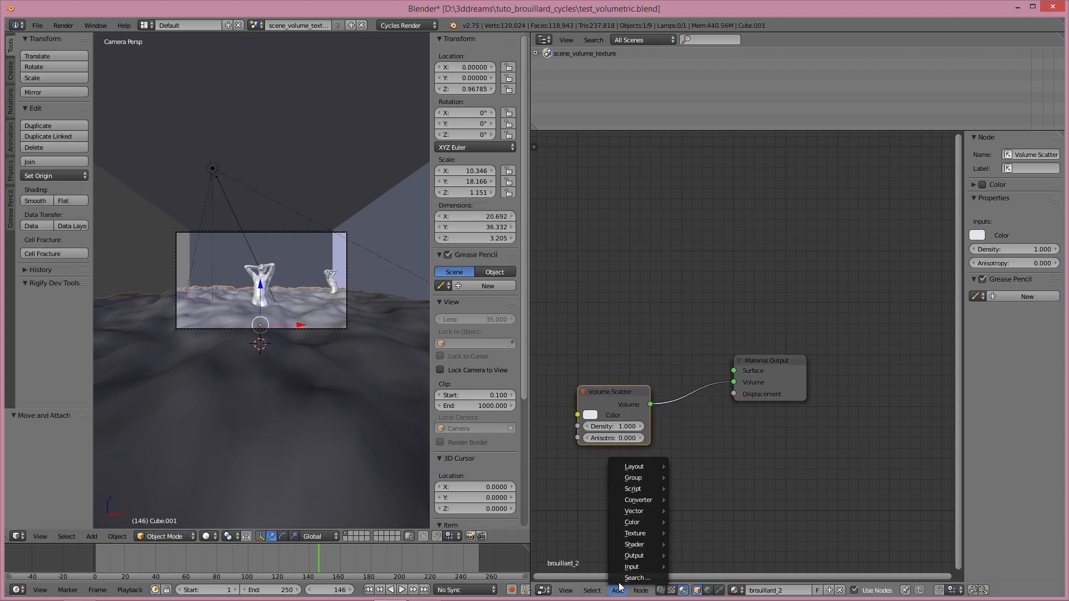
mouse_move(639, 550)
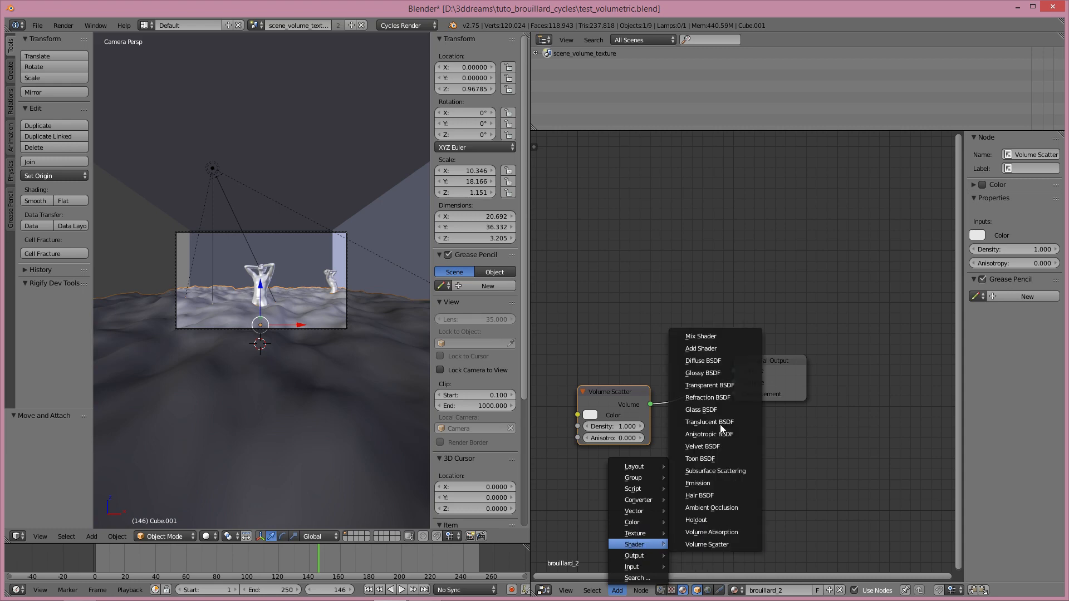
left_click(689, 336)
left_click(684, 256)
left_click_drag(630, 388, 599, 377)
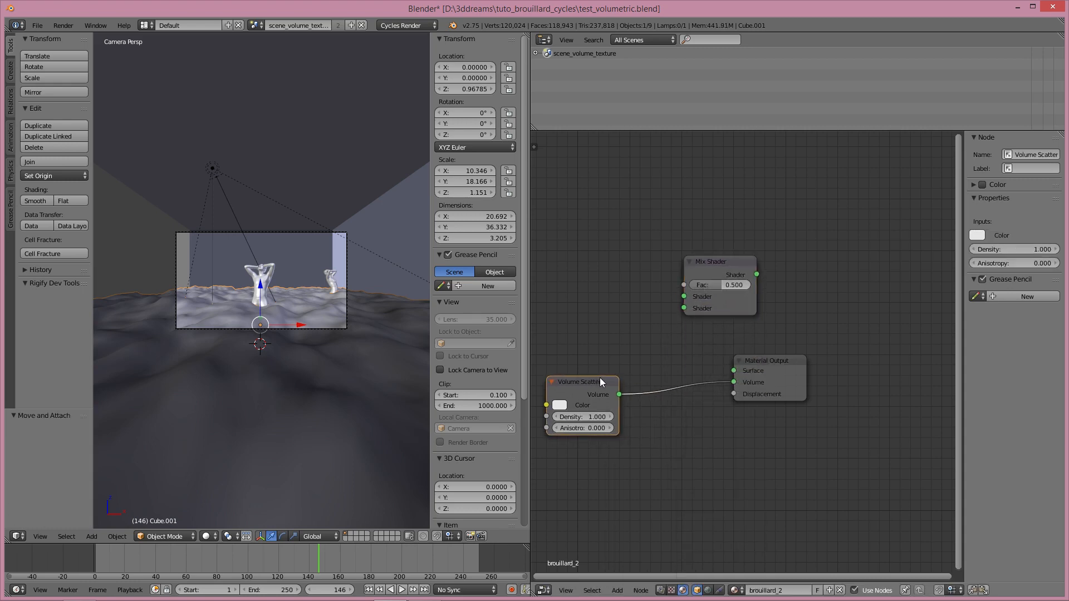
scroll(657, 352, "down", 1)
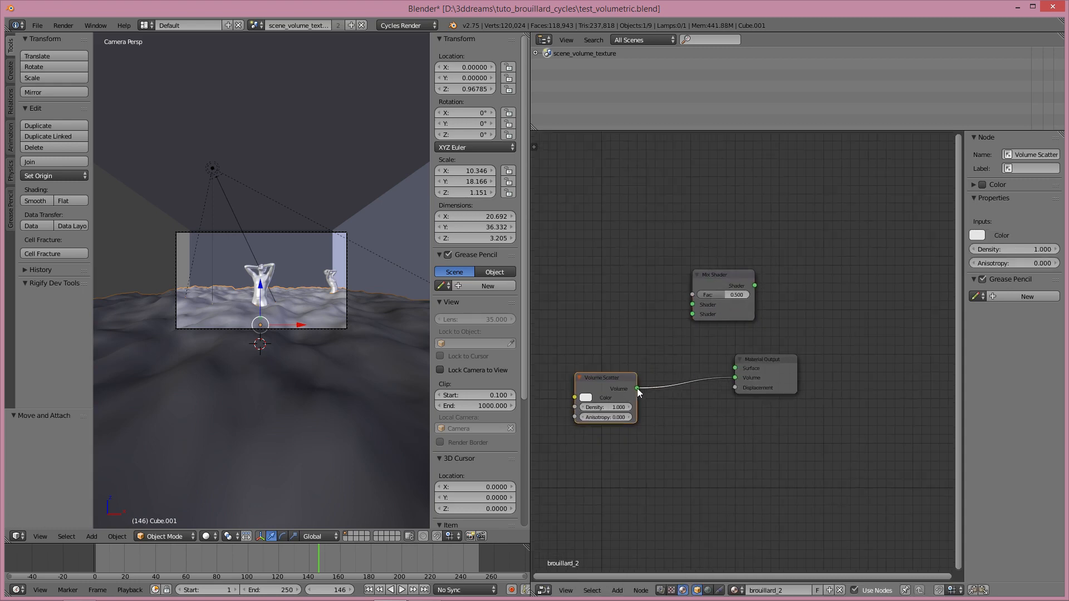
left_click_drag(636, 388, 696, 314)
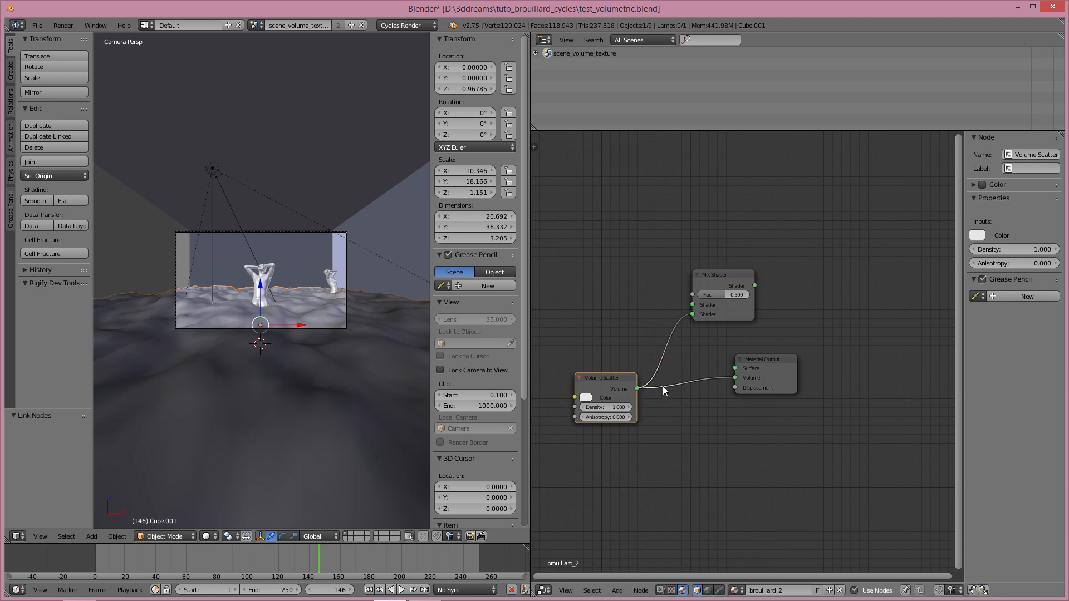
Add an Emission node with strength 0.05 and mix it with the Volume Scatter at factor 0.927 into the Material Output's Volume.
left_click(617, 589)
mouse_move(642, 544)
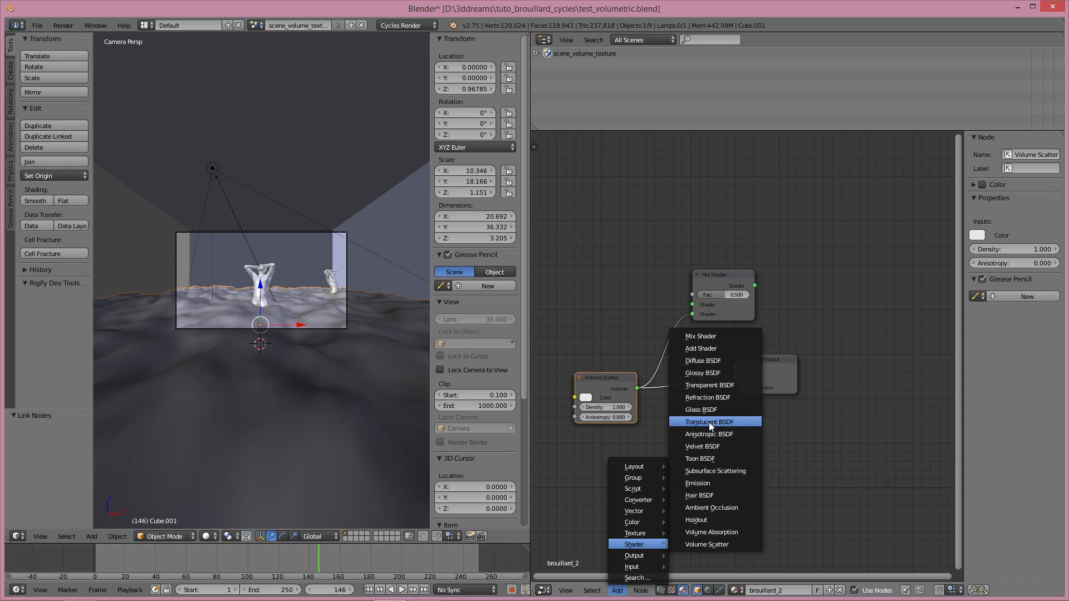
left_click(708, 483)
left_click(583, 282)
left_click(611, 315)
type("0.050")
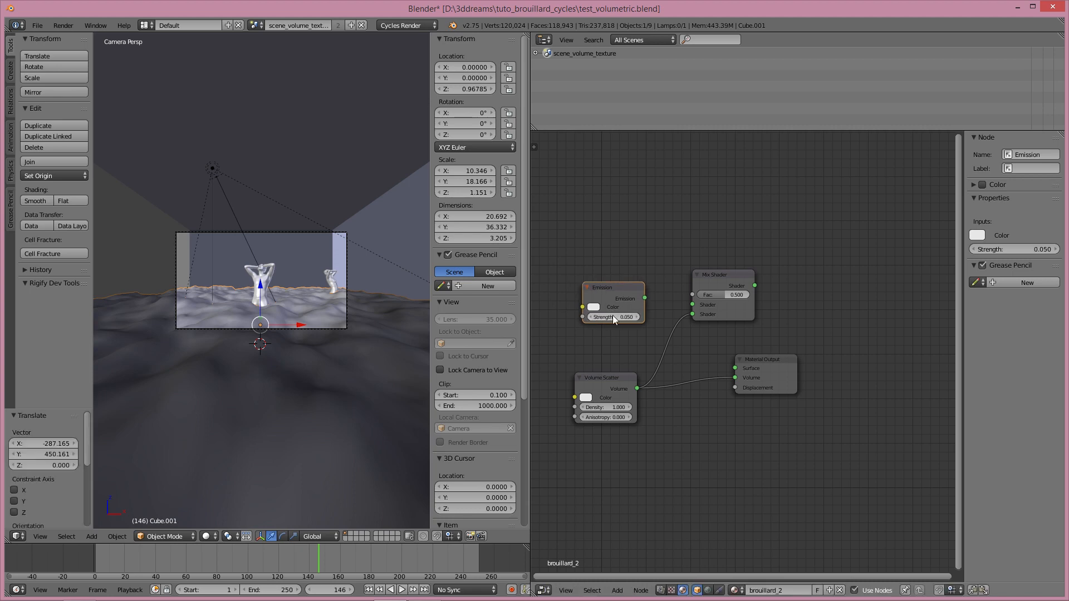
left_click_drag(644, 298, 839, 330)
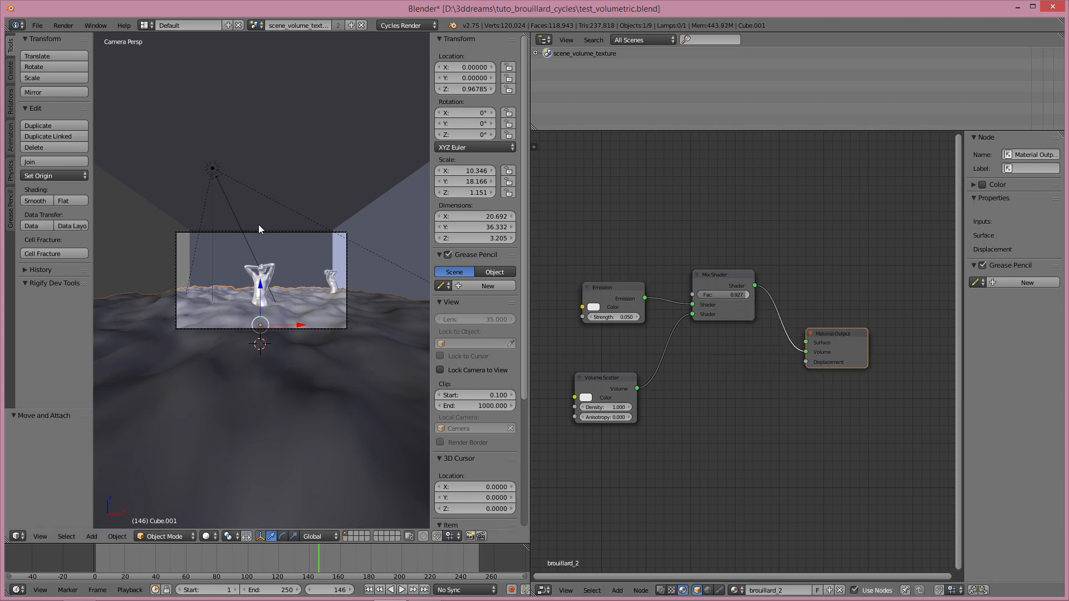
Render the image and examine the ground fog with the added emission around the figures and along the dark edge.
left_click(65, 24)
left_click(81, 37)
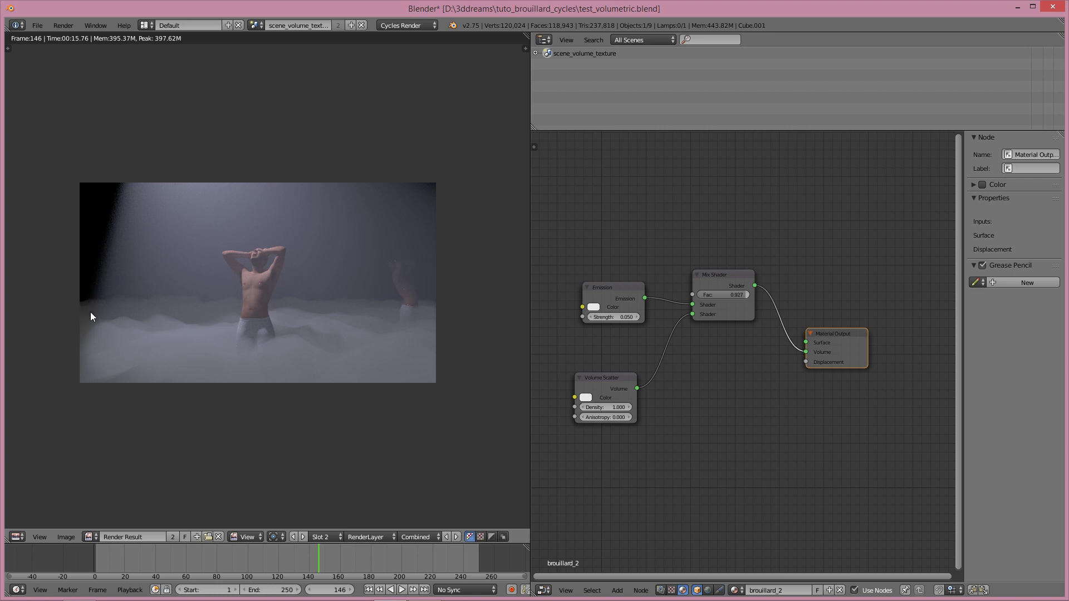
scroll(69, 317, "up", 4)
scroll(69, 316, "down", 1)
scroll(69, 316, "up", 1)
middle_click_drag(69, 316, 438, 273)
scroll(221, 302, "down", 1)
scroll(314, 288, "down", 2)
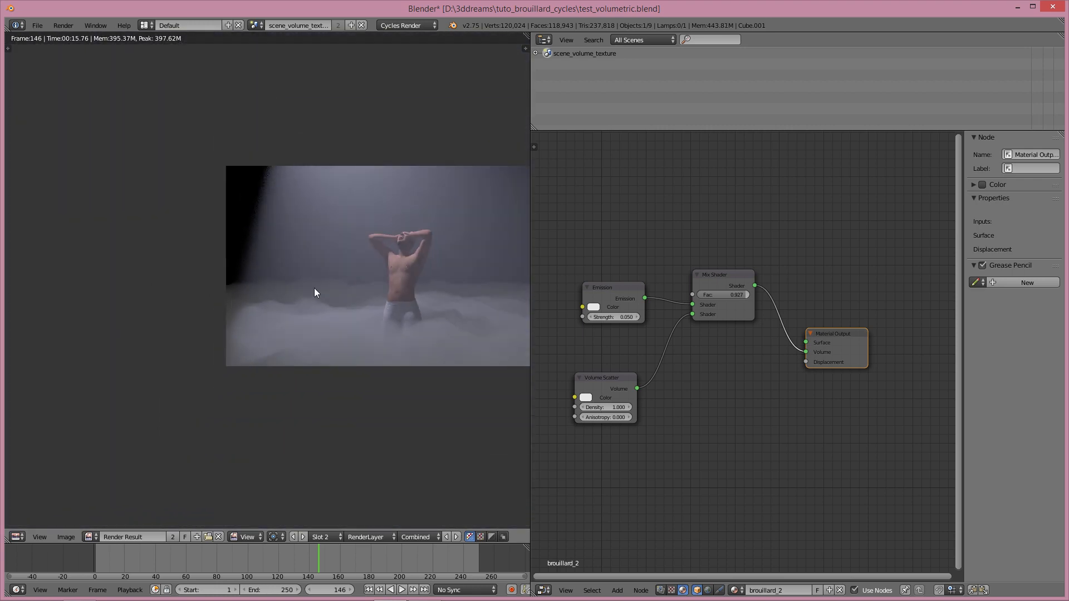
middle_click_drag(314, 288, 226, 303)
scroll(261, 305, "down", 2)
scroll(140, 307, "up", 4)
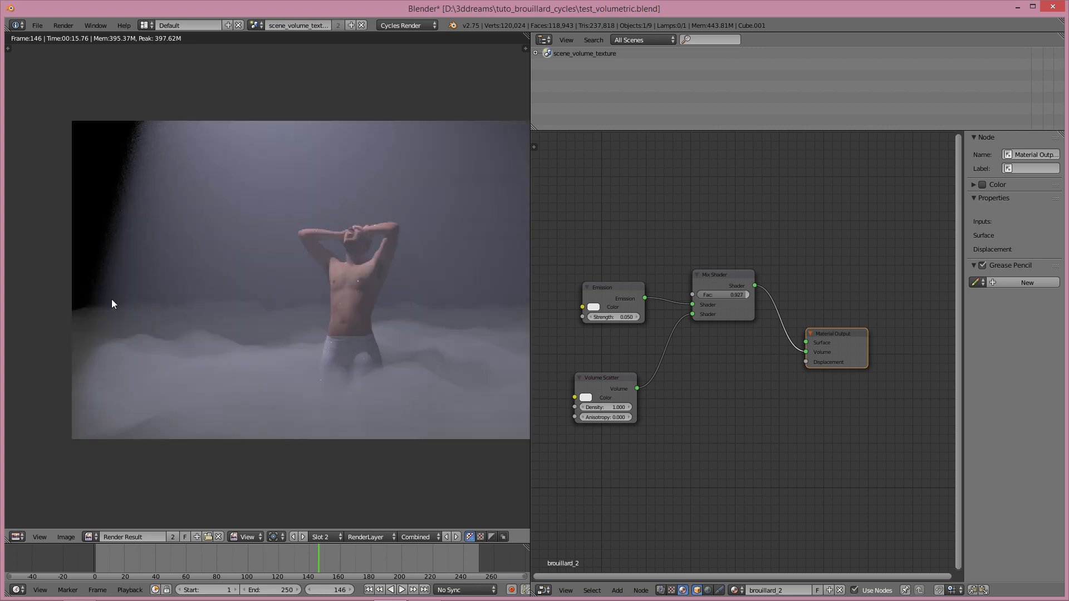
scroll(186, 309, "down", 3)
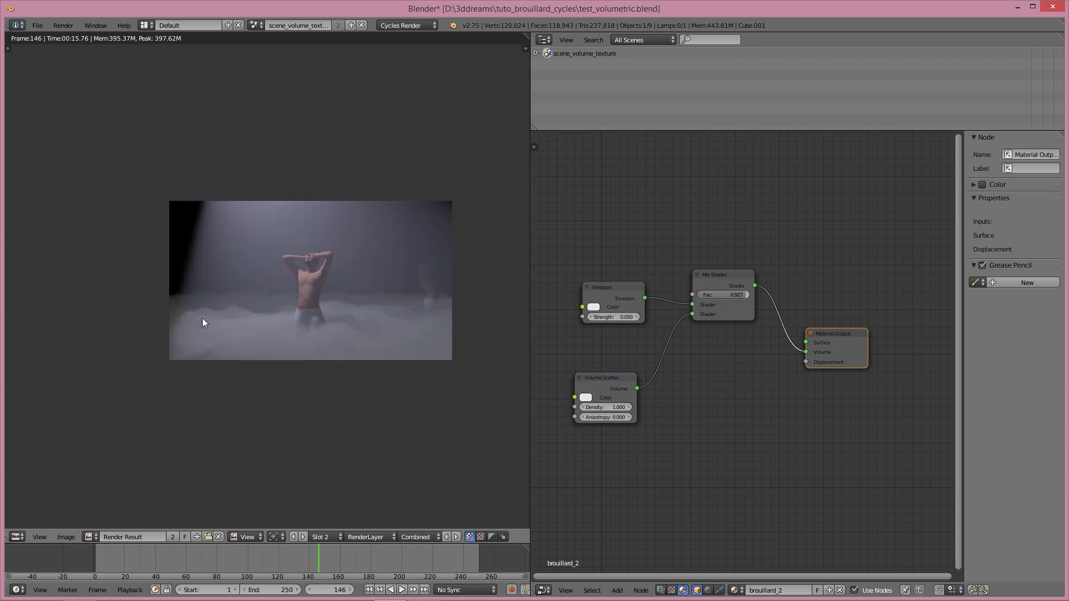
scroll(202, 319, "up", 1)
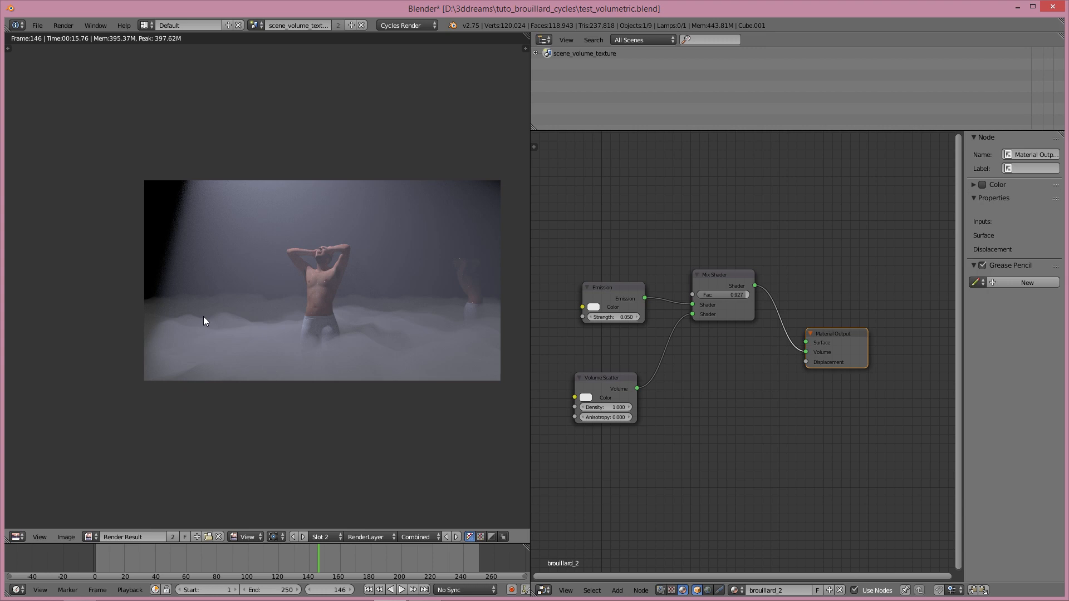
Return to the 3D View and set the world background to a light blue-grey colour in the Properties editor.
key("shift+F5")
left_click(543, 590)
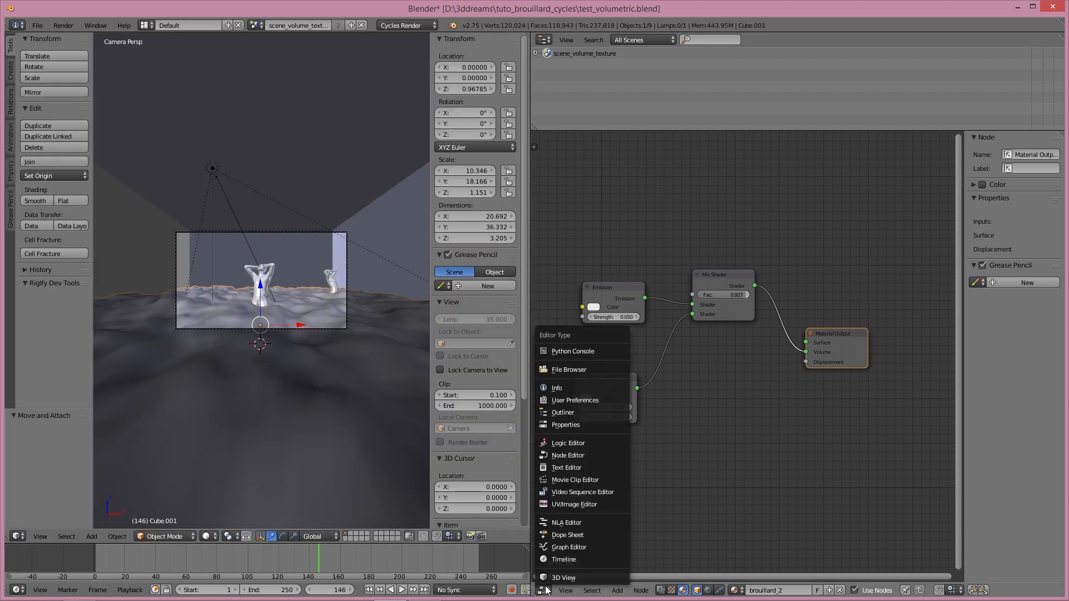
left_click(560, 424)
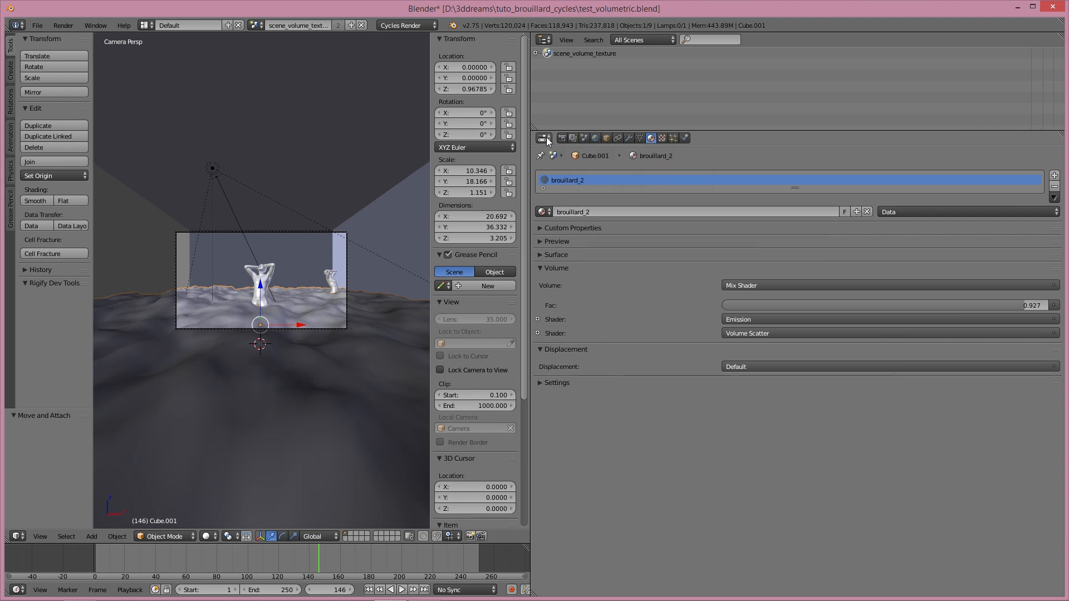
left_click(595, 138)
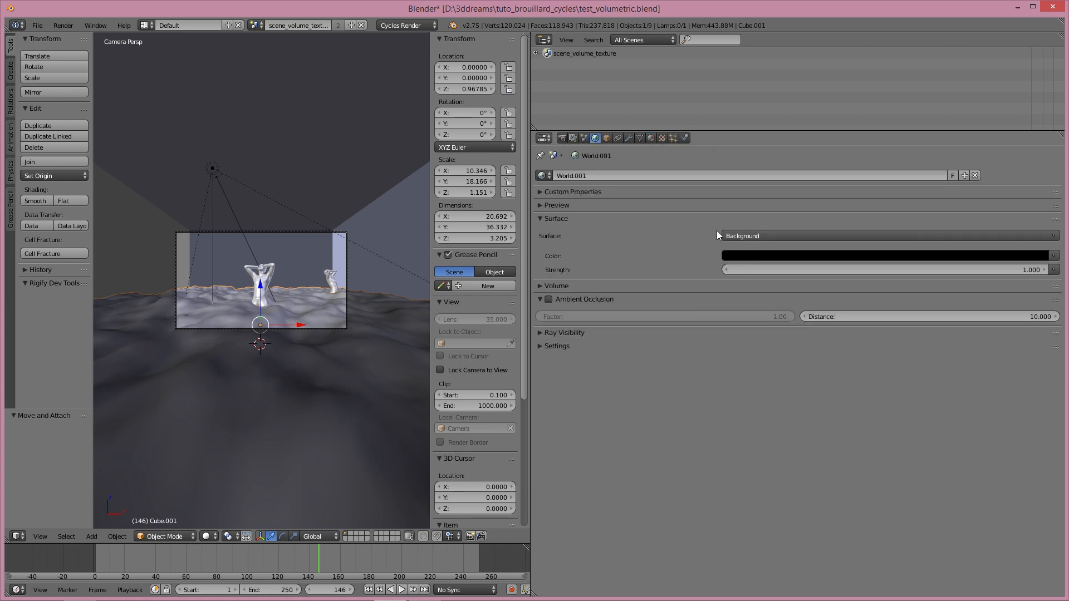
left_click(779, 257)
left_click_drag(1036, 163, 1039, 125)
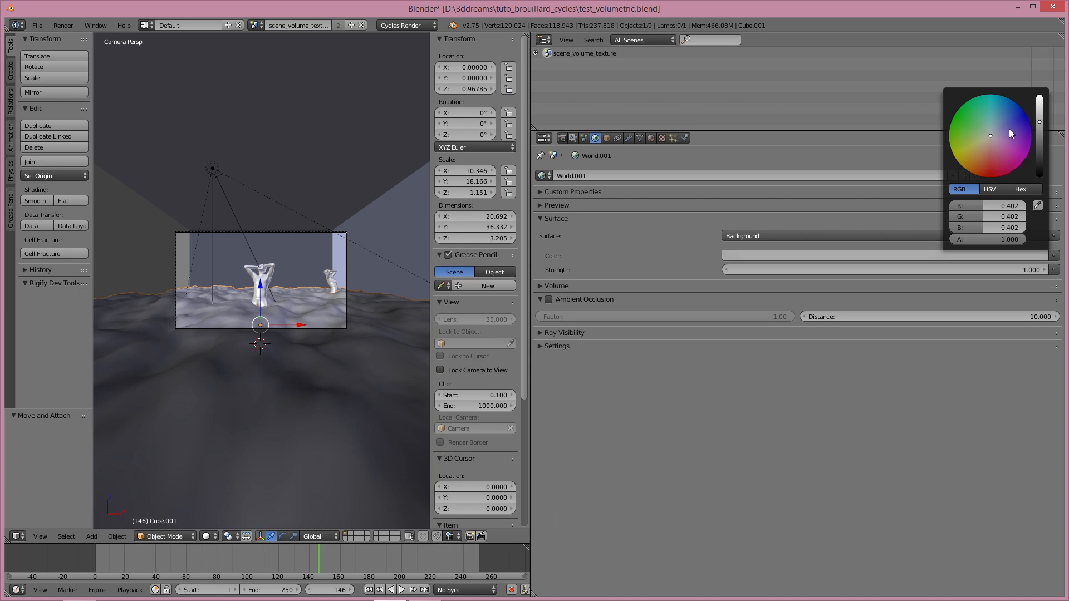
left_click(934, 257)
left_click_drag(987, 137, 991, 133)
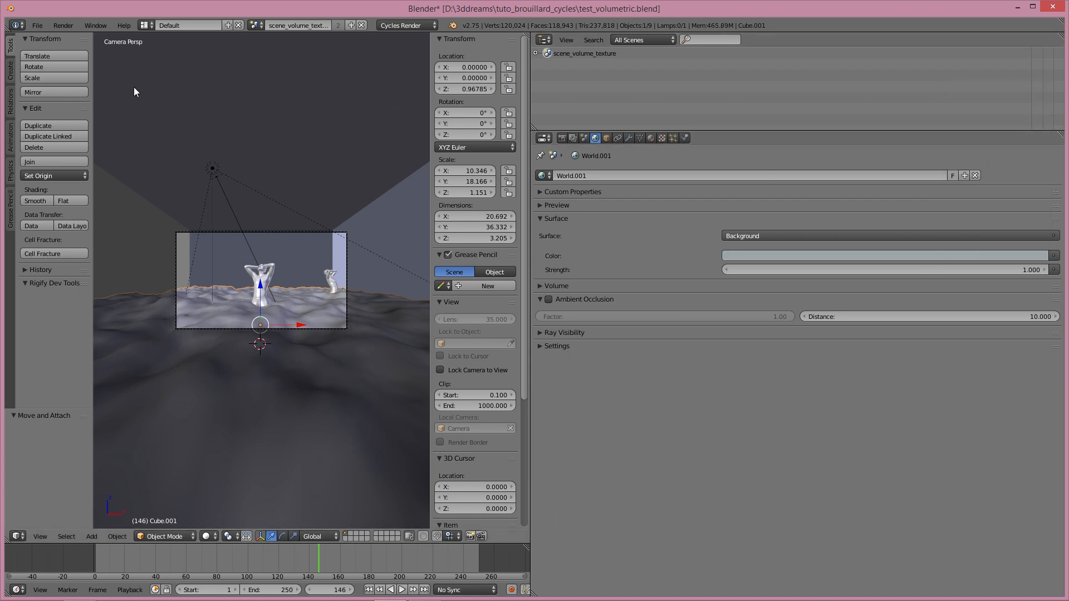
Render the image and examine how the lighter world background affects the fog and shadows.
left_click(63, 25)
left_click(72, 35)
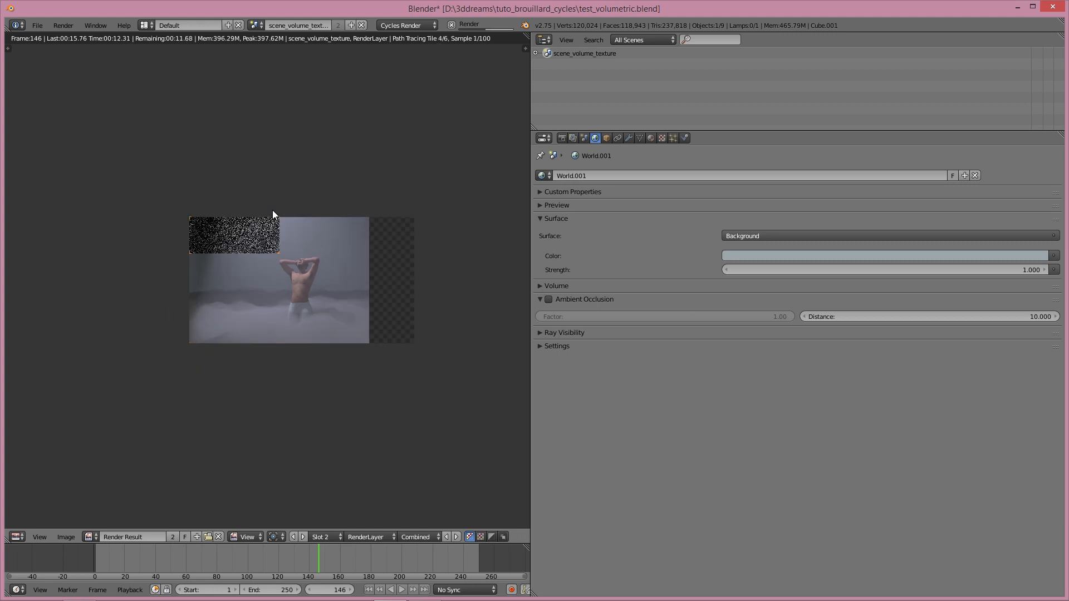
scroll(272, 210, "down", 1)
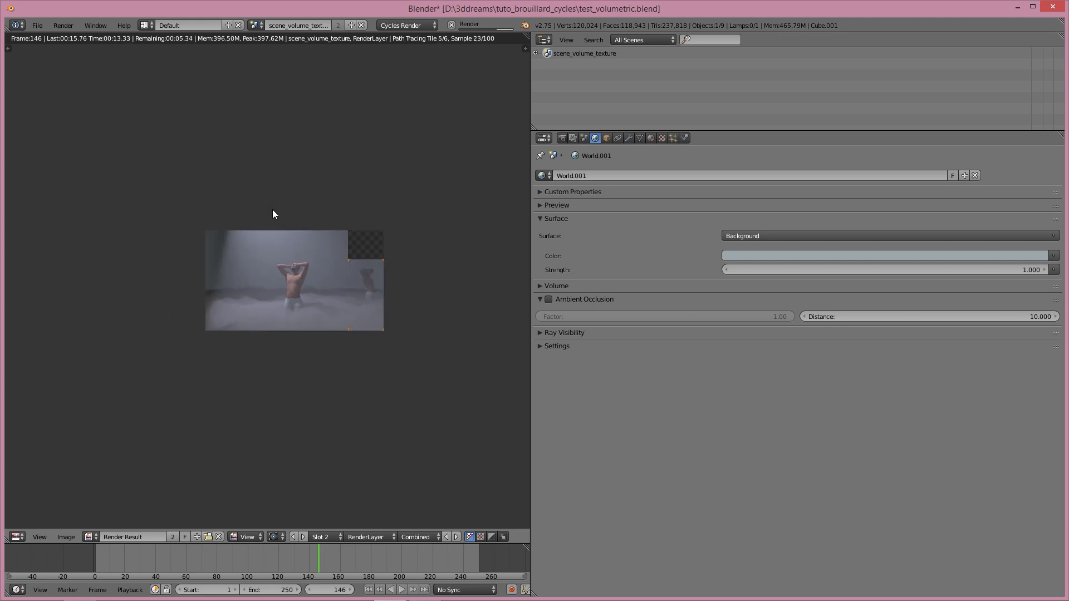
scroll(336, 206, "down", 4)
scroll(325, 208, "up", 7)
key("Escape")
Select the spot lamp above the figures and set its emission strength to 8000.
right_click(211, 169)
left_click(628, 137)
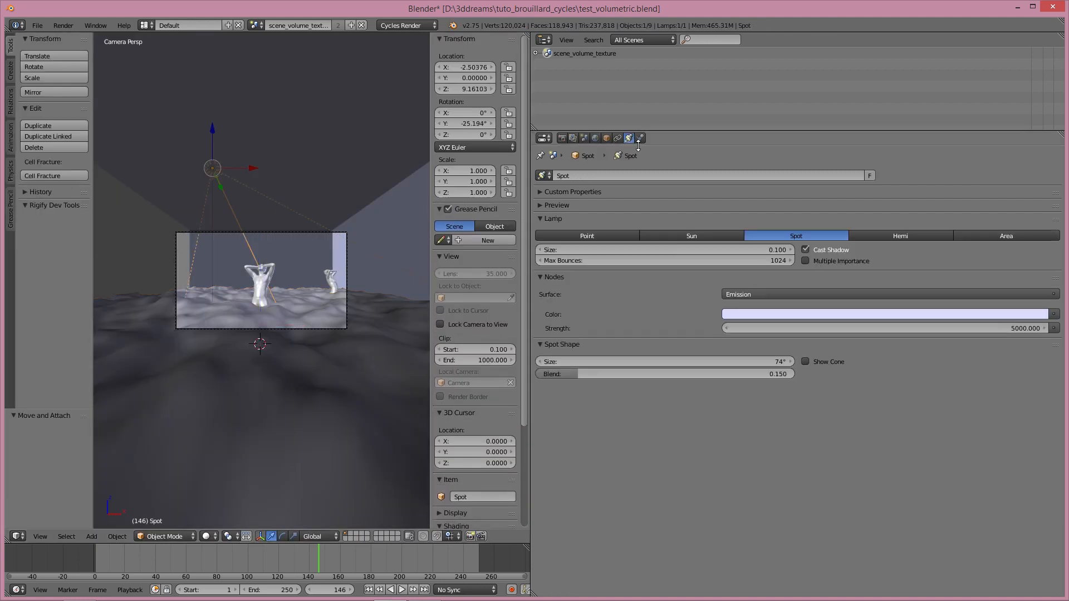
left_click(960, 328)
type("8000")
key("Return")
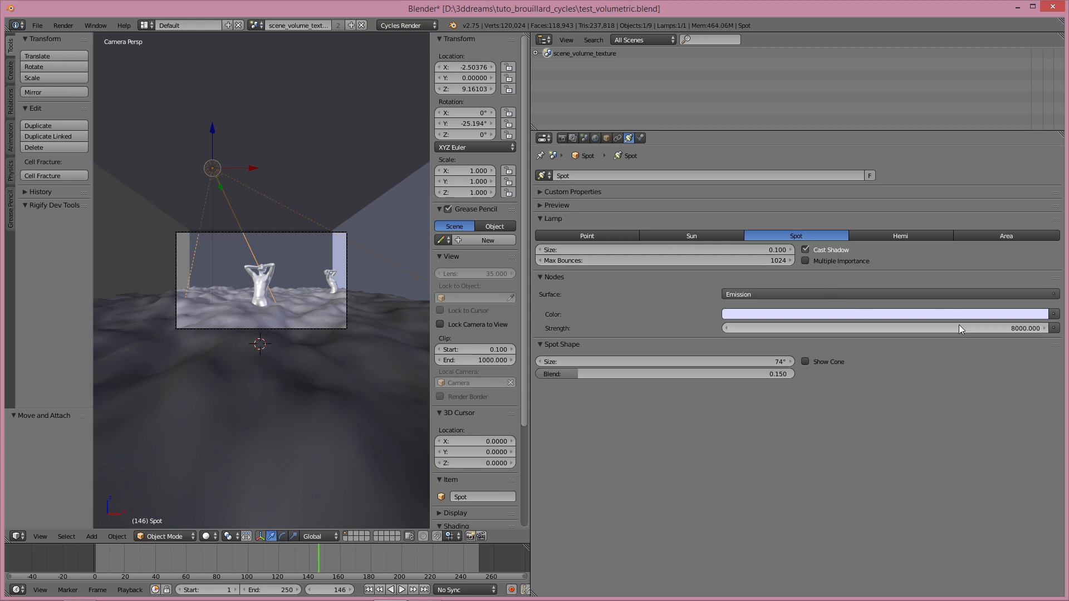
Render the image and examine the figures and the fog layer under the stronger spot light.
left_click(64, 26)
left_click(78, 39)
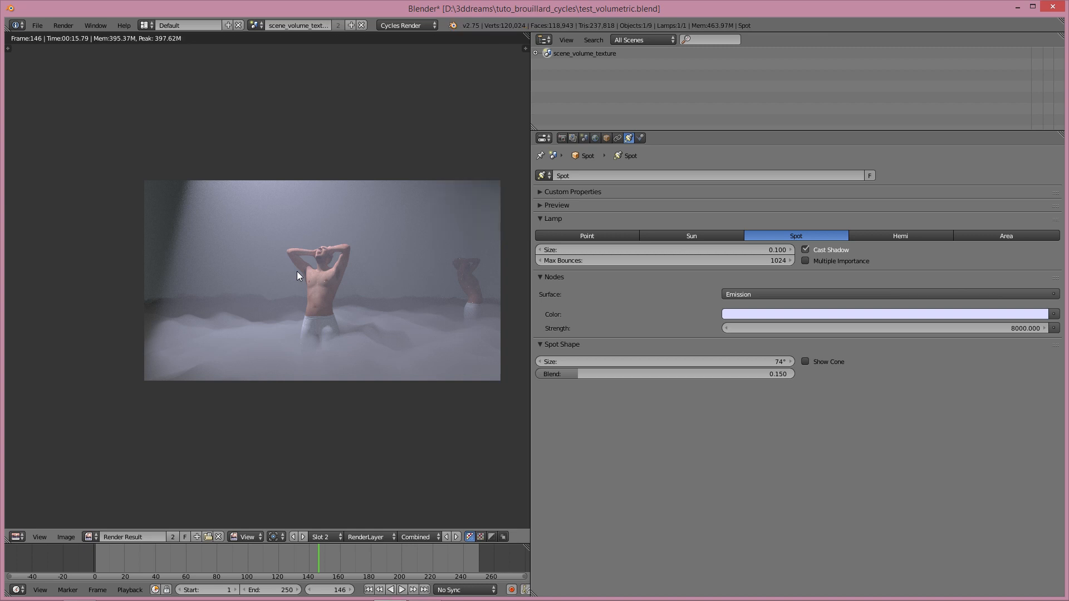
scroll(245, 275, "down", 3)
scroll(236, 283, "up", 5)
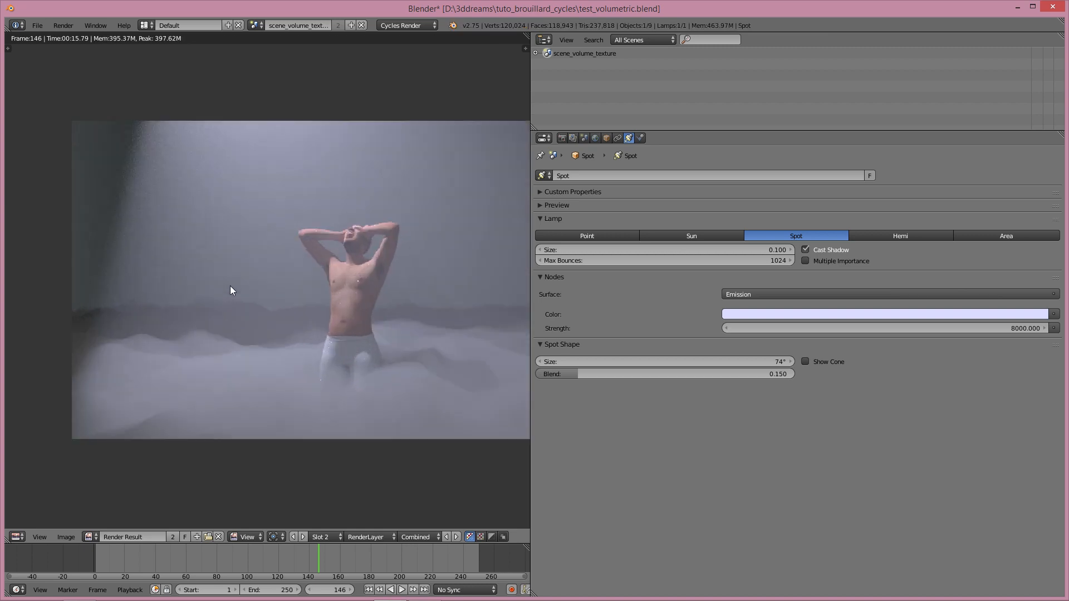
scroll(231, 290, "down", 1)
middle_click_drag(302, 286, 232, 275)
scroll(233, 291, "up", 5)
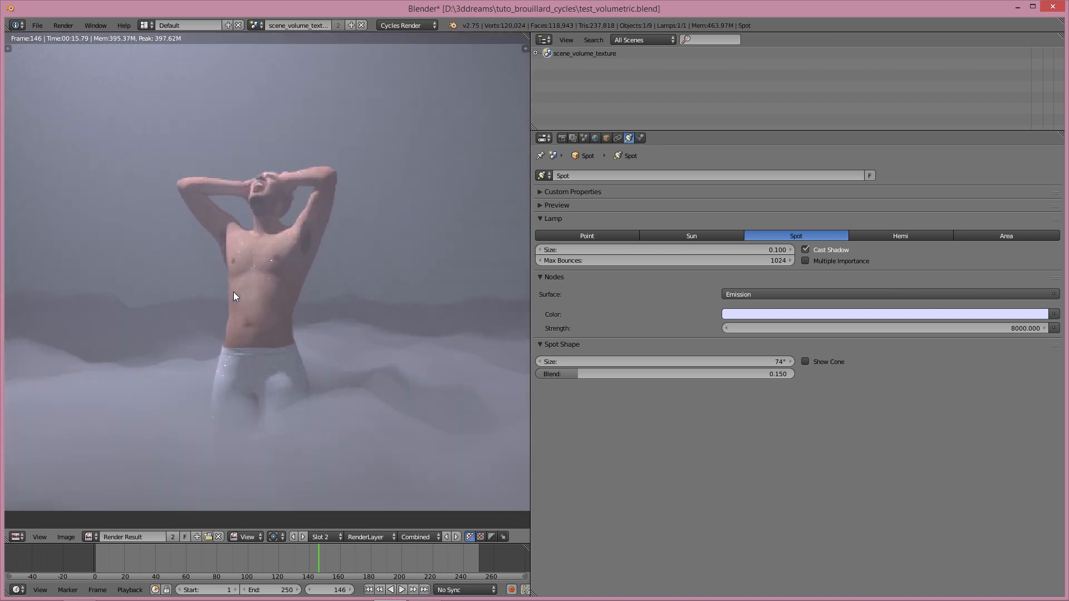
scroll(264, 263, "down", 5)
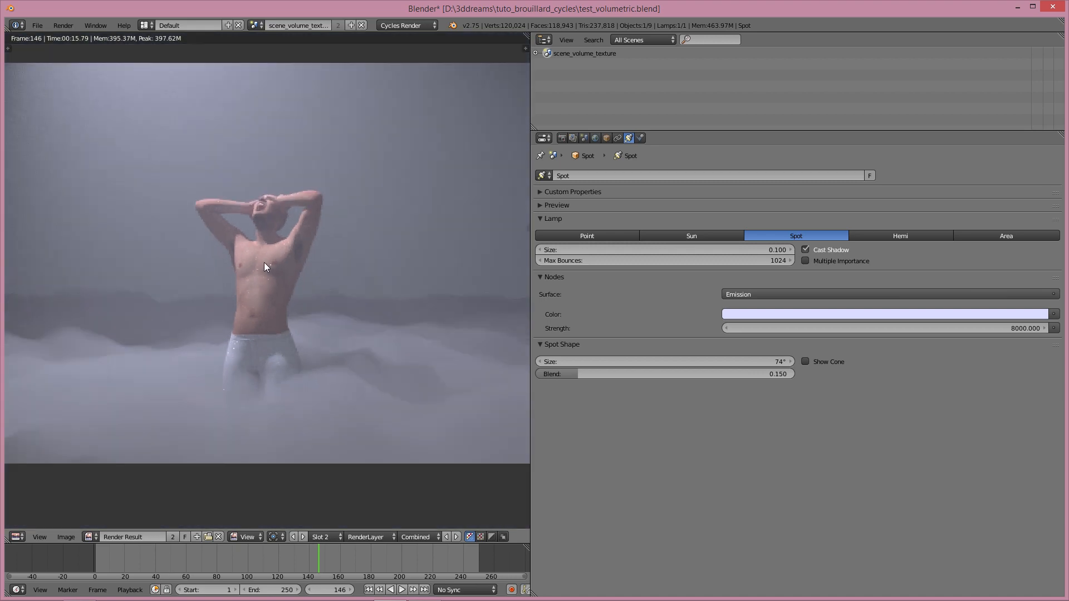
scroll(256, 270, "up", 4)
scroll(263, 258, "down", 6)
scroll(255, 266, "up", 1)
scroll(251, 270, "down", 1)
scroll(221, 296, "up", 3)
scroll(219, 293, "down", 2)
scroll(167, 323, "down", 2)
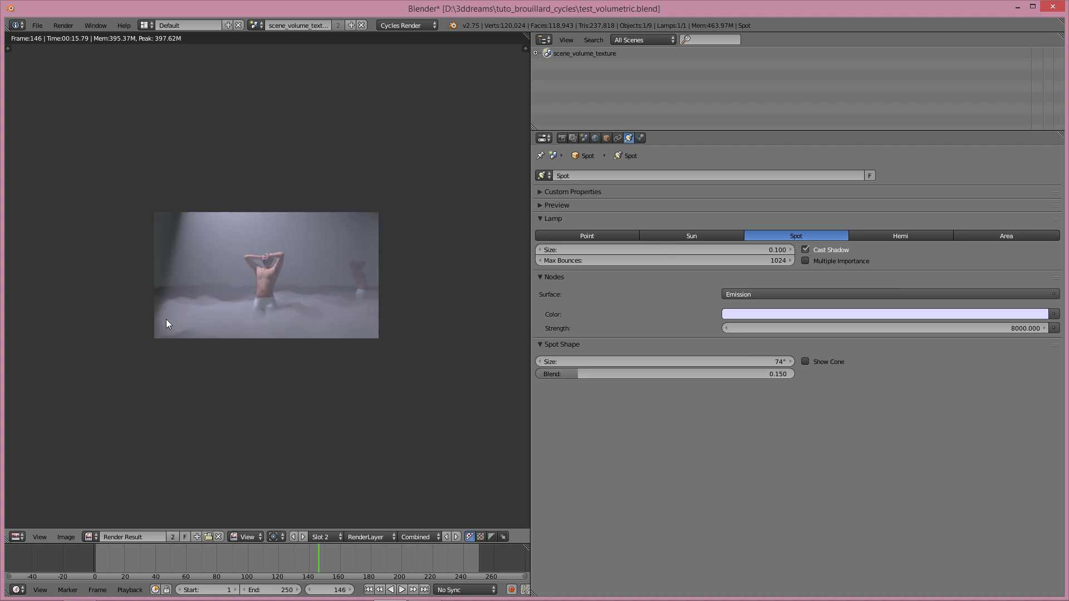
scroll(165, 326, "up", 4)
scroll(165, 325, "down", 1)
scroll(165, 325, "down", 1)
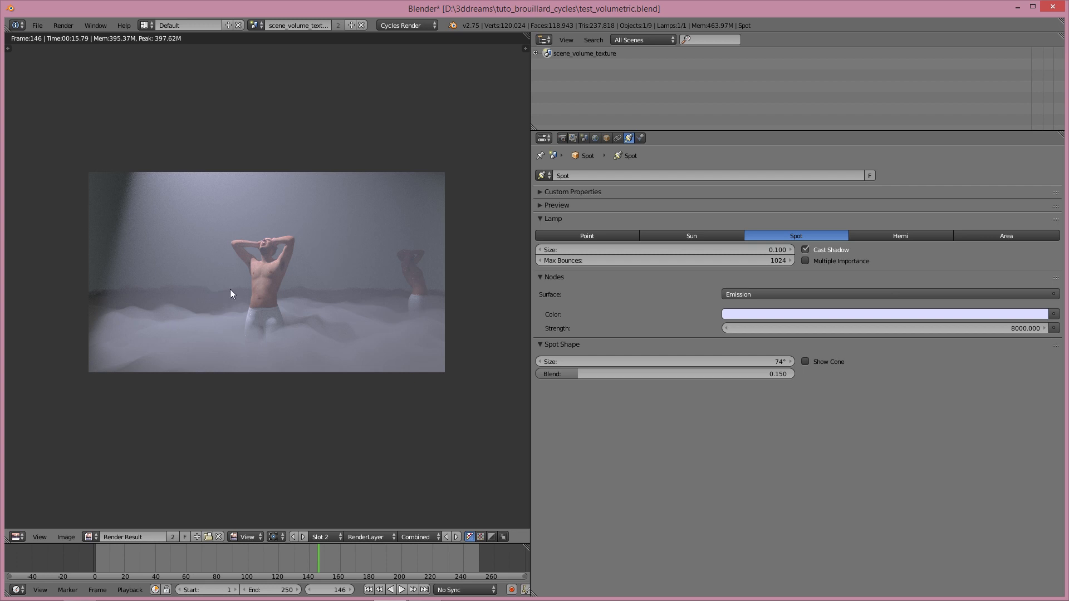
scroll(270, 276, "down", 4)
scroll(270, 278, "up", 4)
key("Escape")
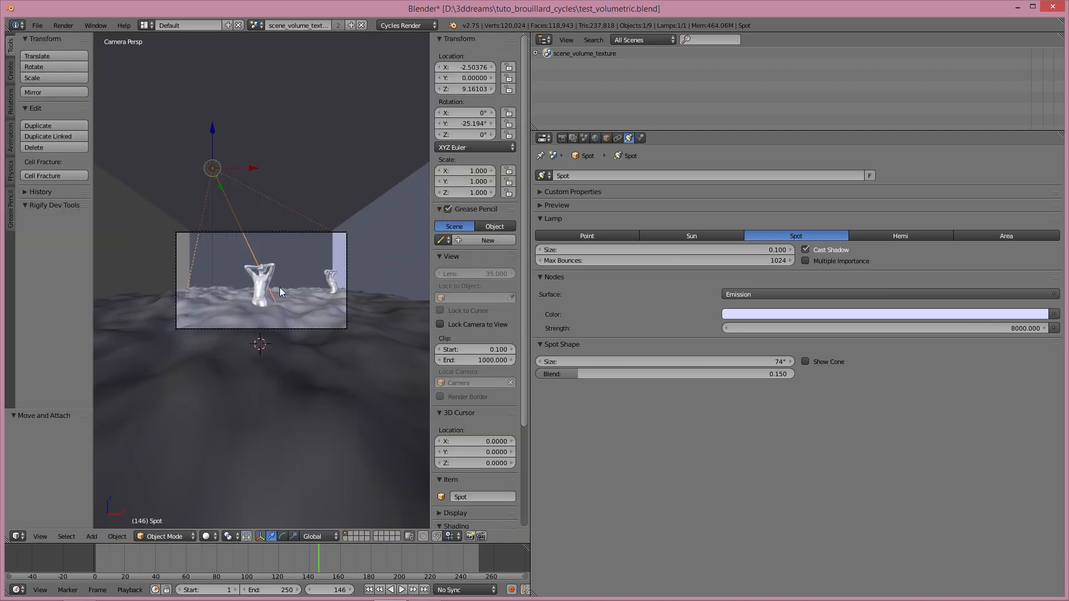
Select the ground fog box, reopen its nodes in the Node Editor and set the Volume Scatter colour to pale yellow.
right_click(325, 362)
left_click(544, 137)
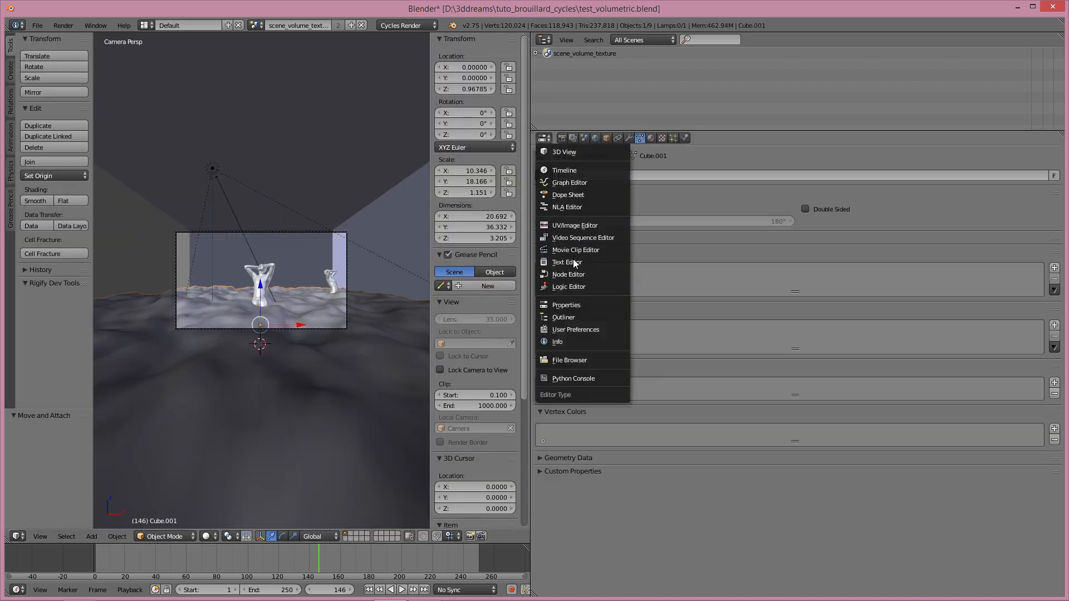
left_click(565, 273)
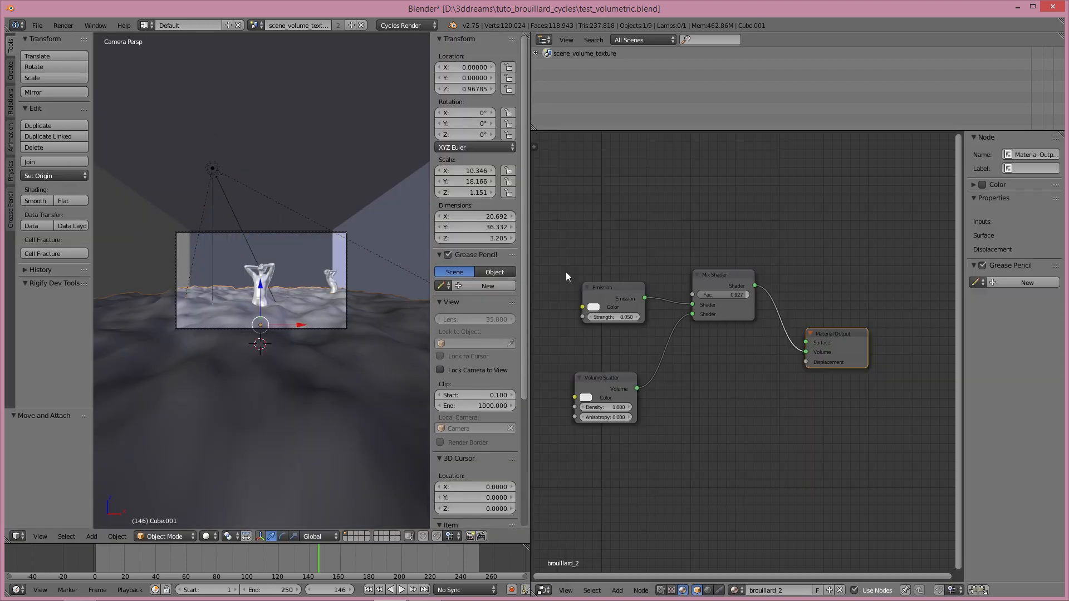
left_click(585, 397)
left_click_drag(617, 304, 611, 307)
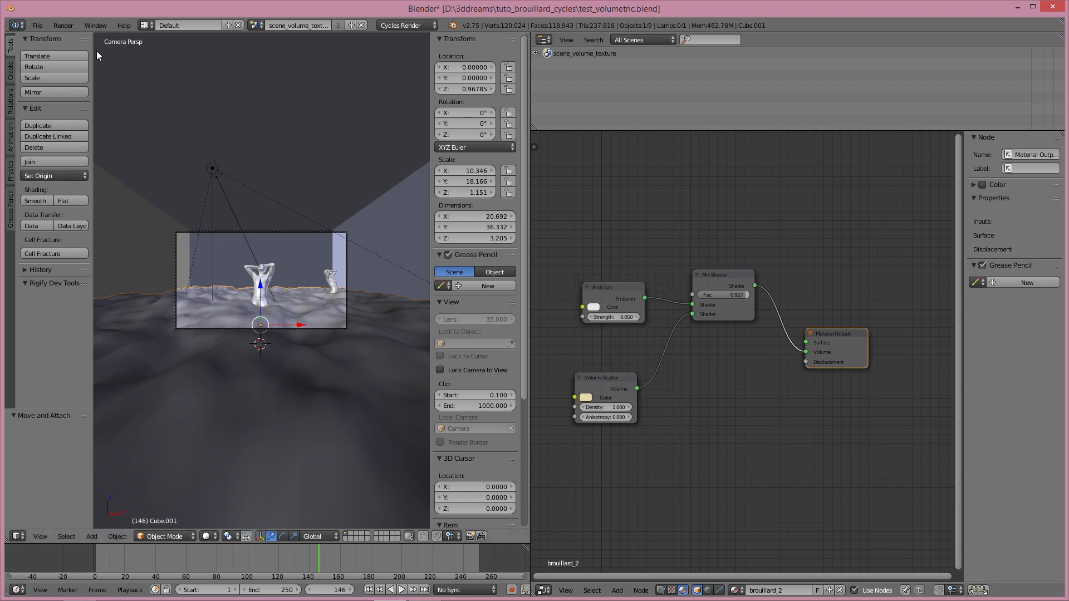
Render the image and examine the tint that the yellow Volume Scatter colour gives the ground fog.
left_click(63, 25)
left_click(78, 37)
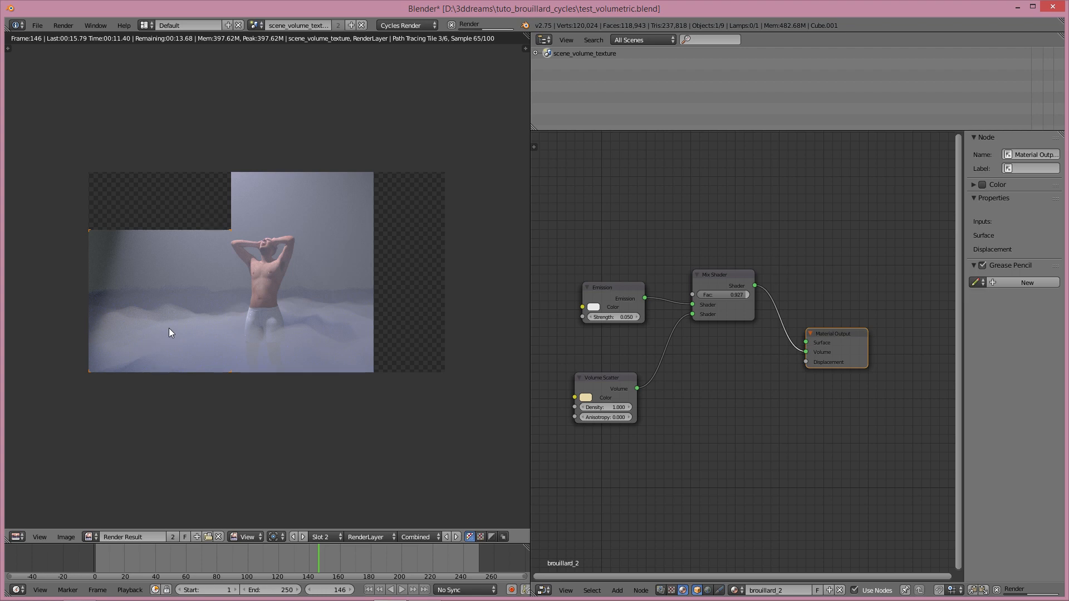
scroll(168, 329, "down", 2)
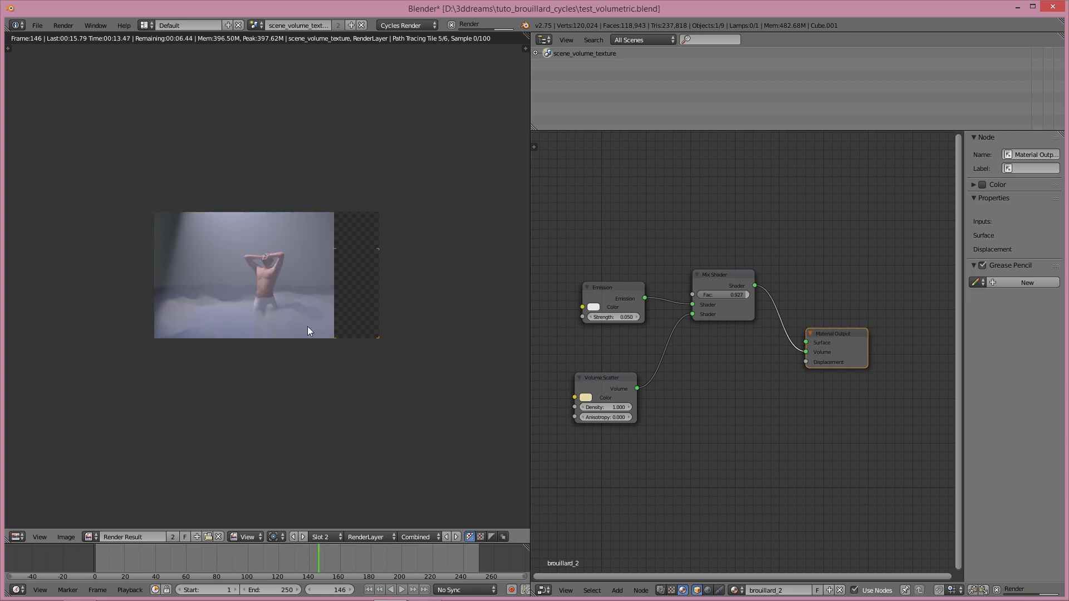
scroll(266, 320, "up", 3)
scroll(264, 322, "down", 3)
scroll(265, 322, "up", 3)
scroll(265, 317, "down", 2)
scroll(266, 316, "up", 2)
key("Escape")
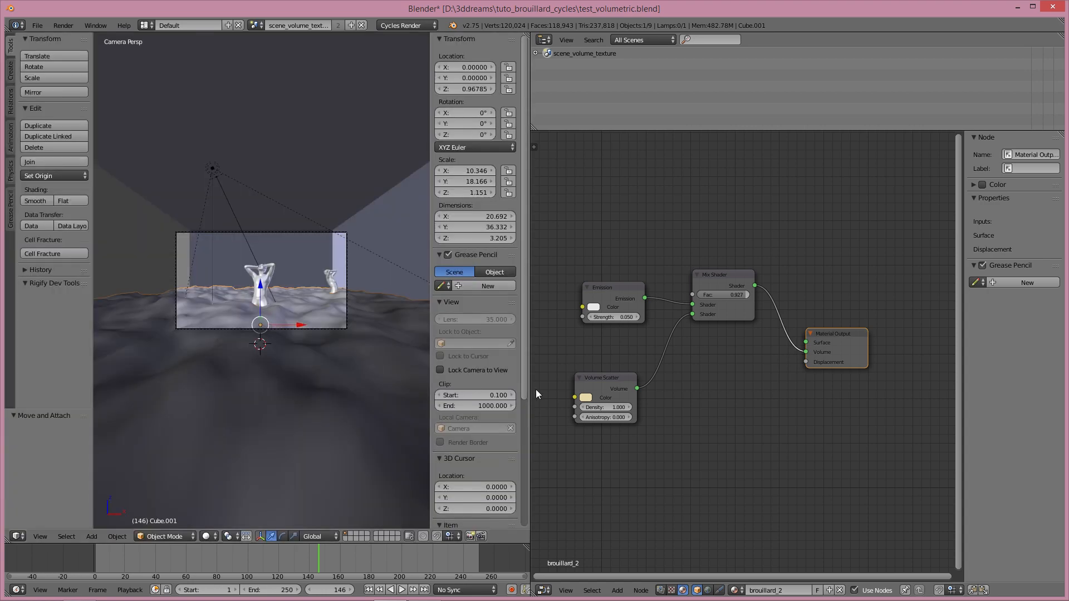
Set the Volume Scatter colour of the brouillard_2 material to a very pale pink.
left_click(584, 396)
left_click_drag(611, 306, 616, 306)
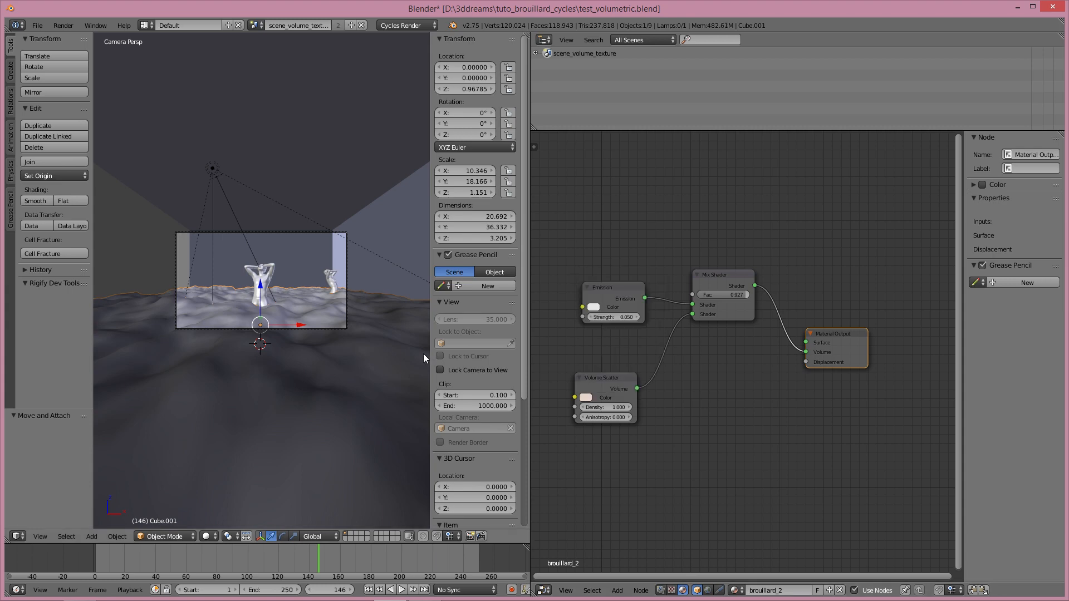